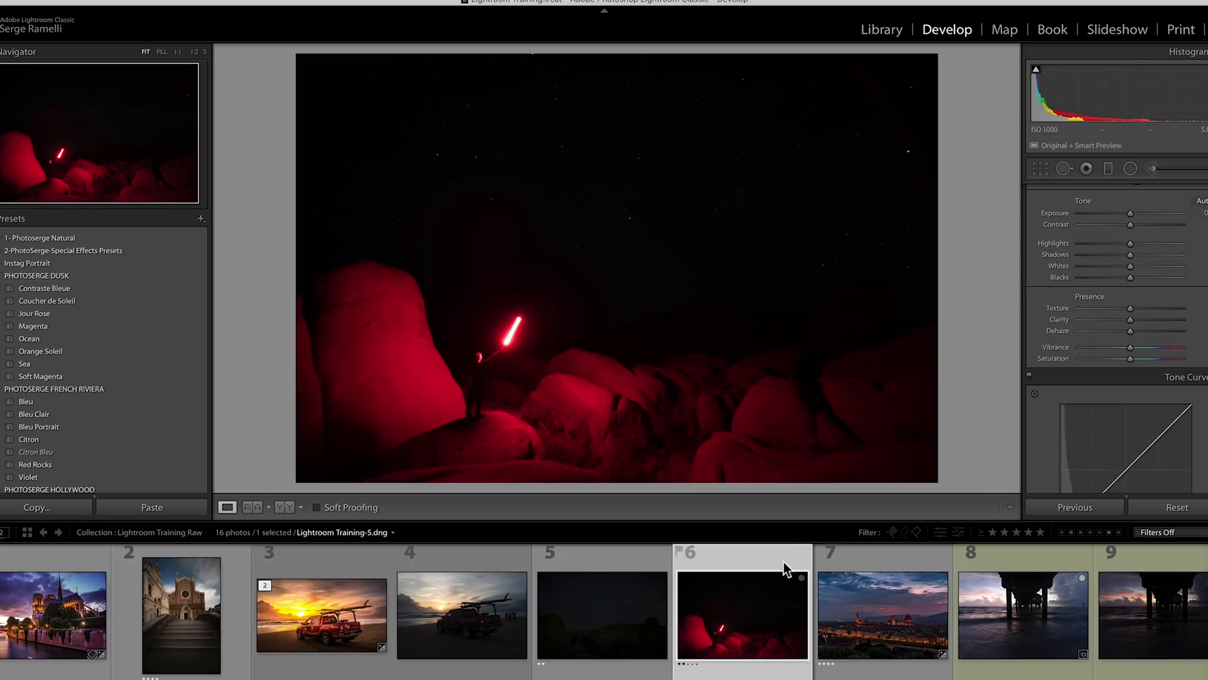
Step: Load the starry night-sky photo Lightroom Training-4.dng from the filmstrip
click(667, 564)
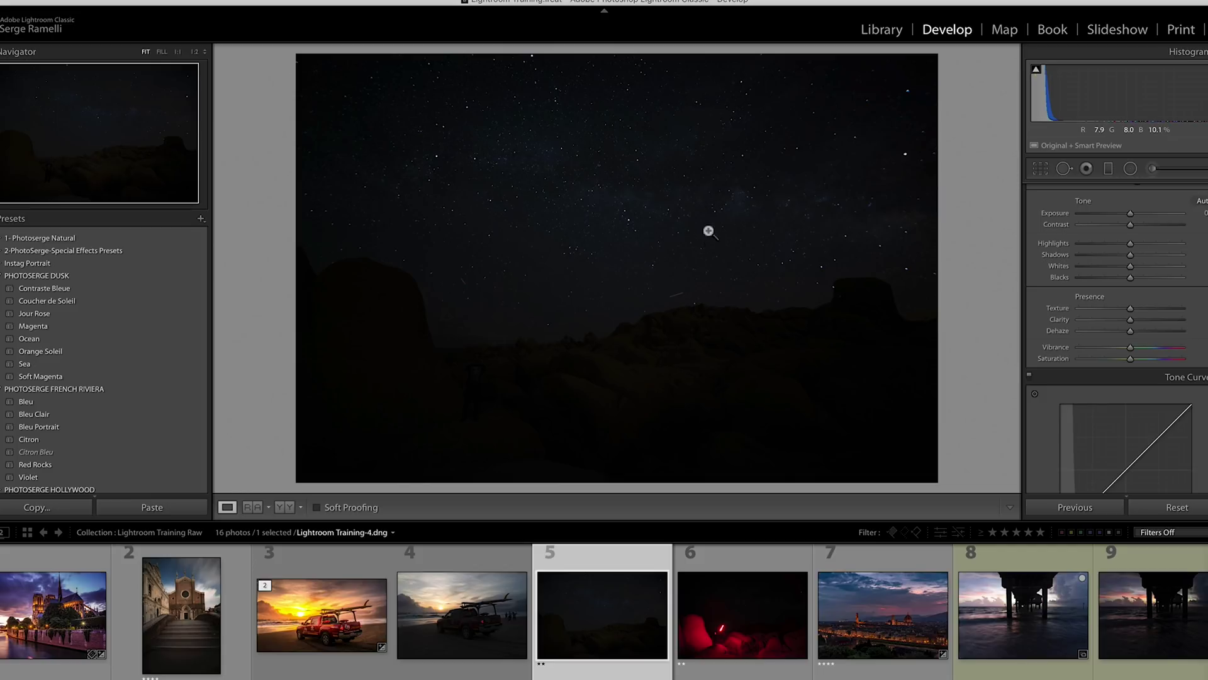
Step: Switch to the red lightsaber photo and show its exposure settings over the image
click(758, 554)
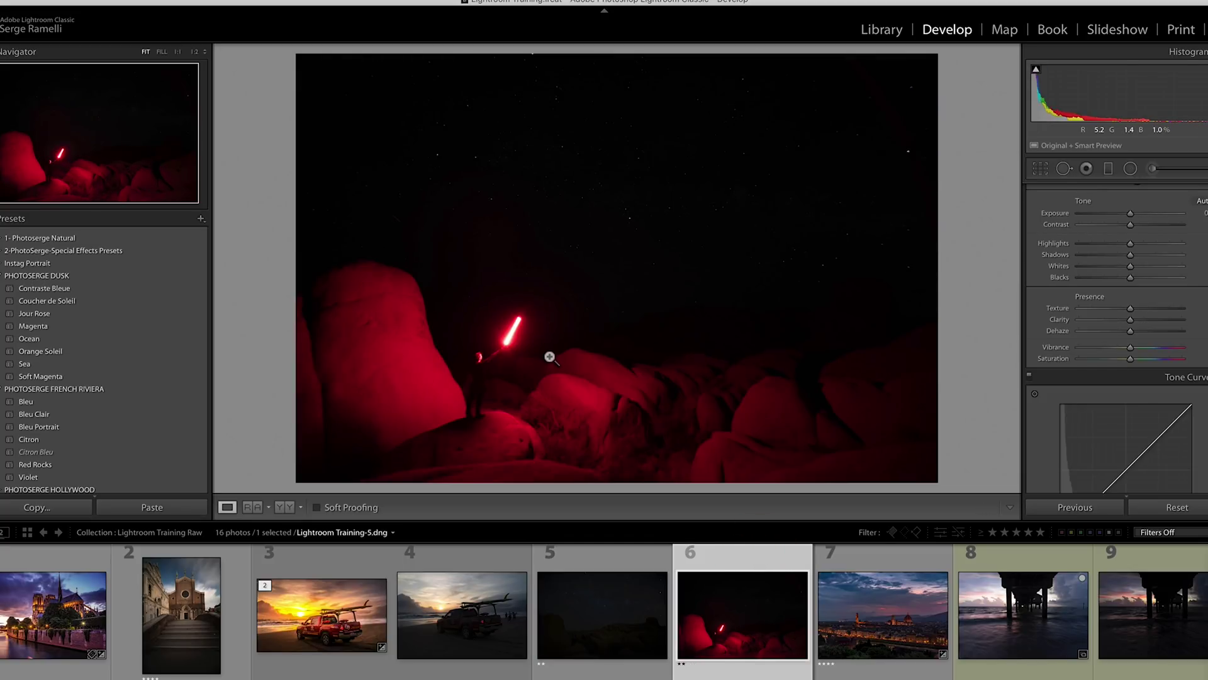
key(i)
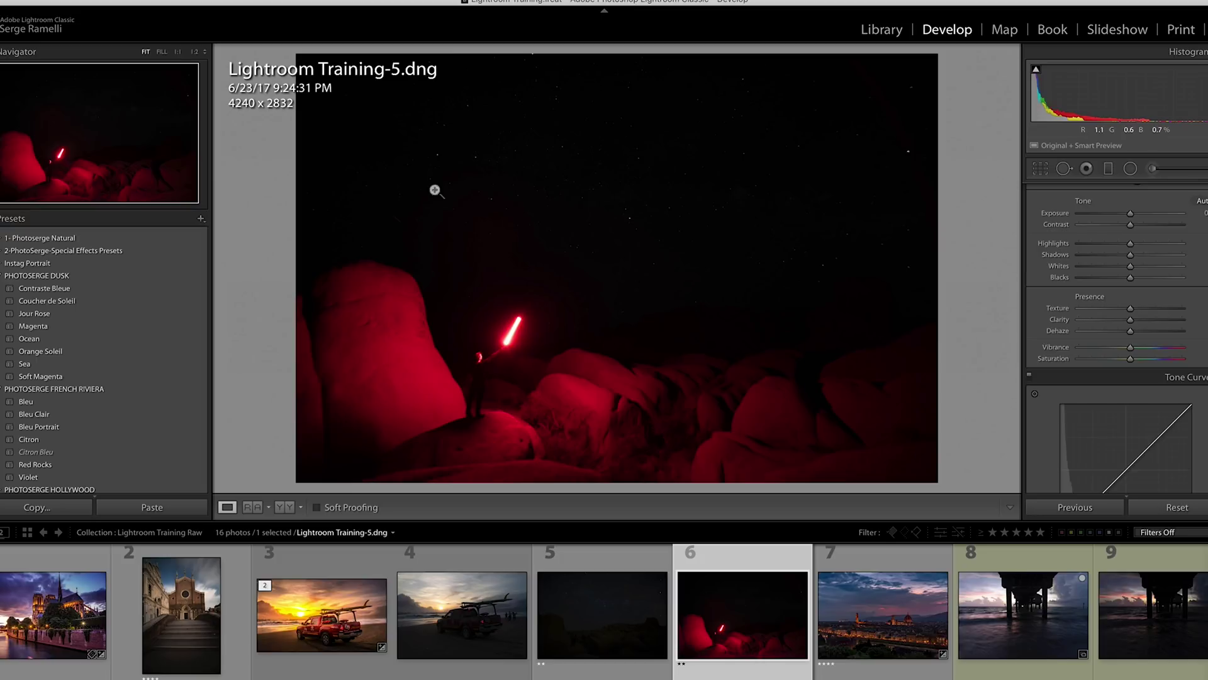
key(i)
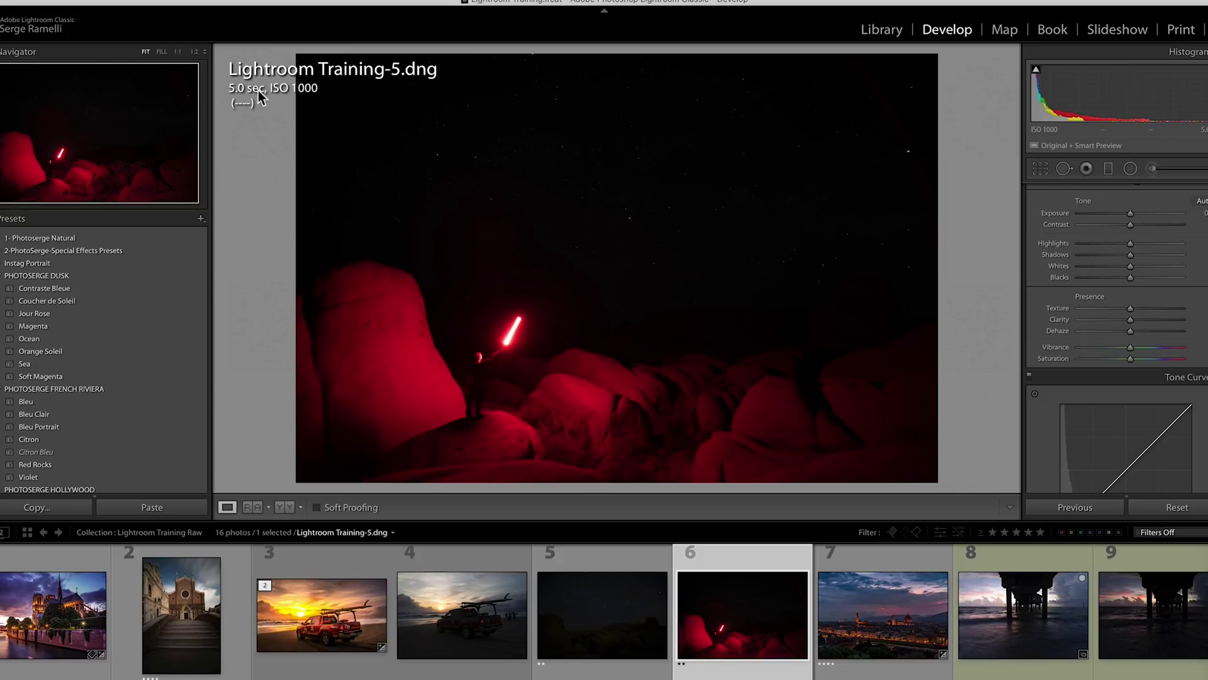
Step: Check the starry photo's stars at 100%, glance at the red rocks photo, then return to the starry one
click(623, 564)
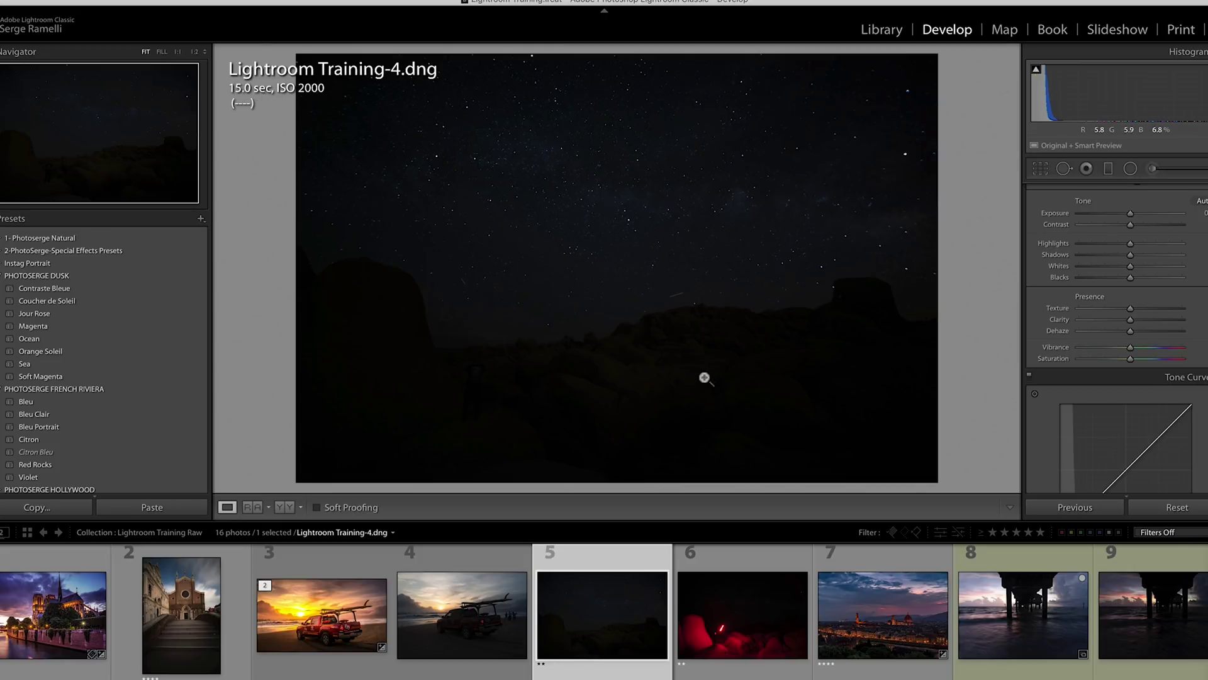
click(475, 384)
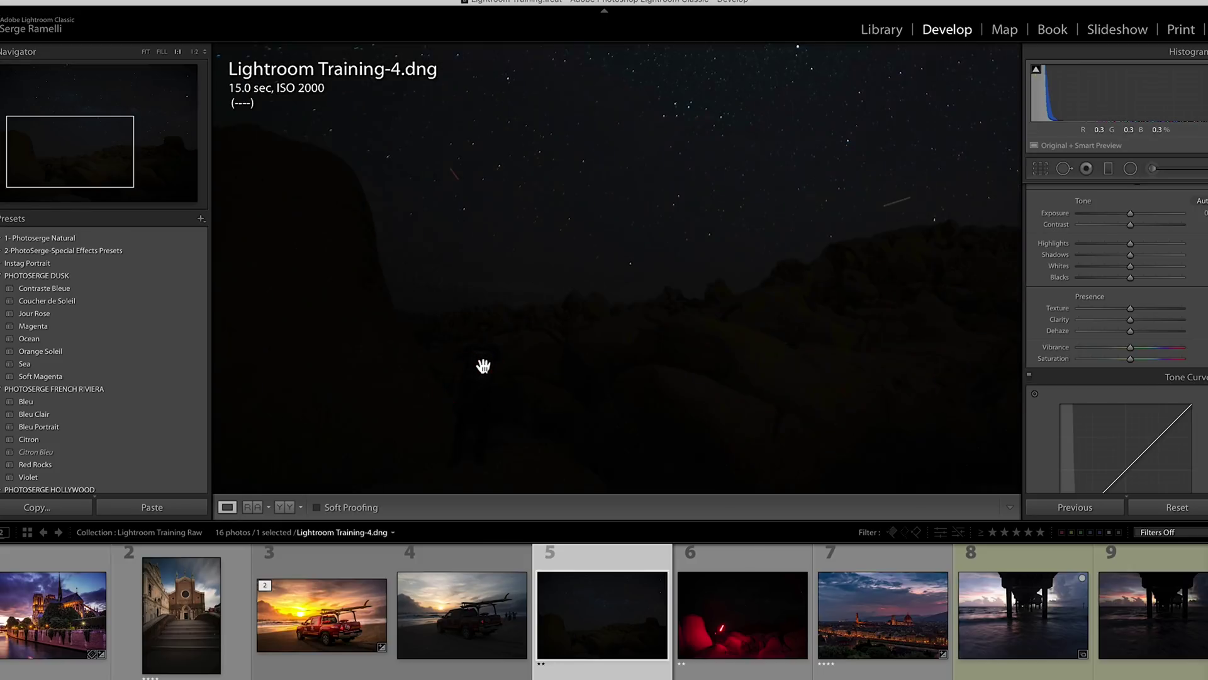
click(483, 364)
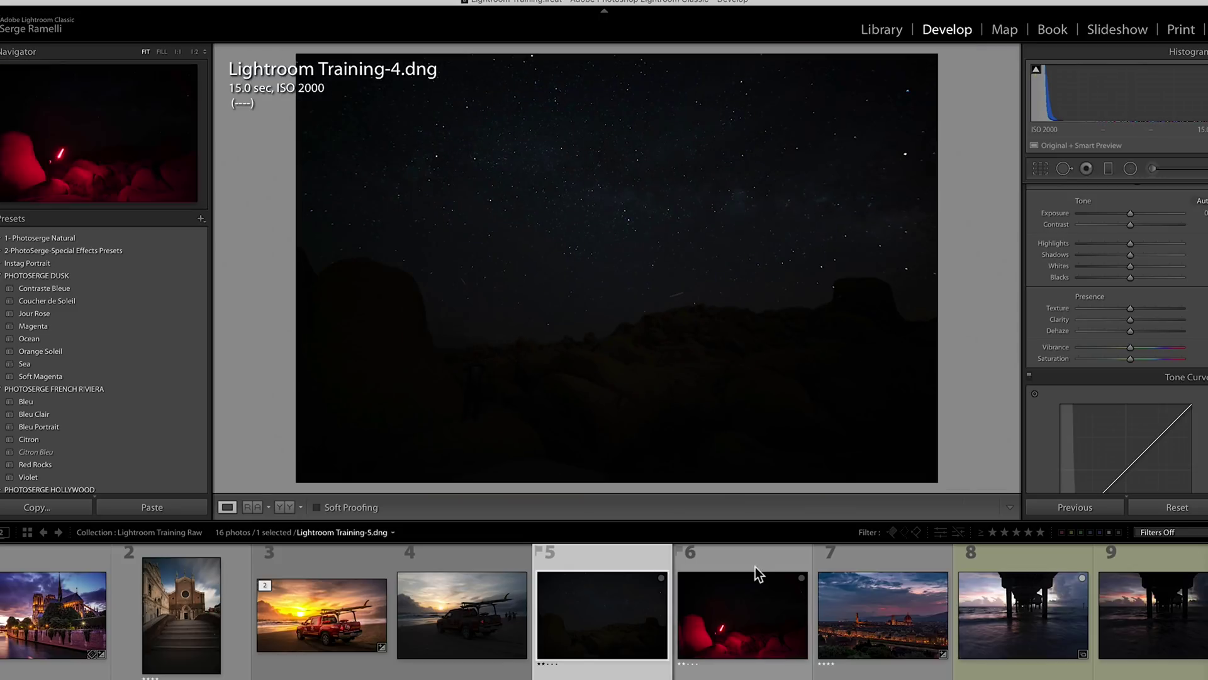
click(758, 573)
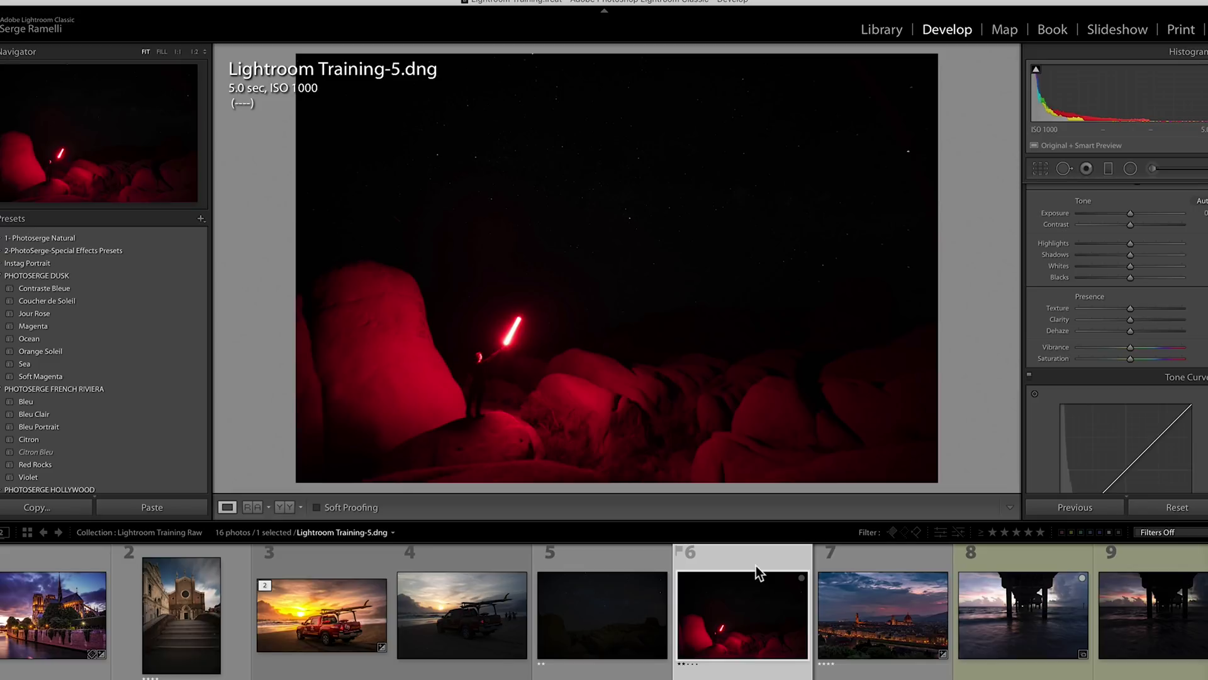
click(624, 560)
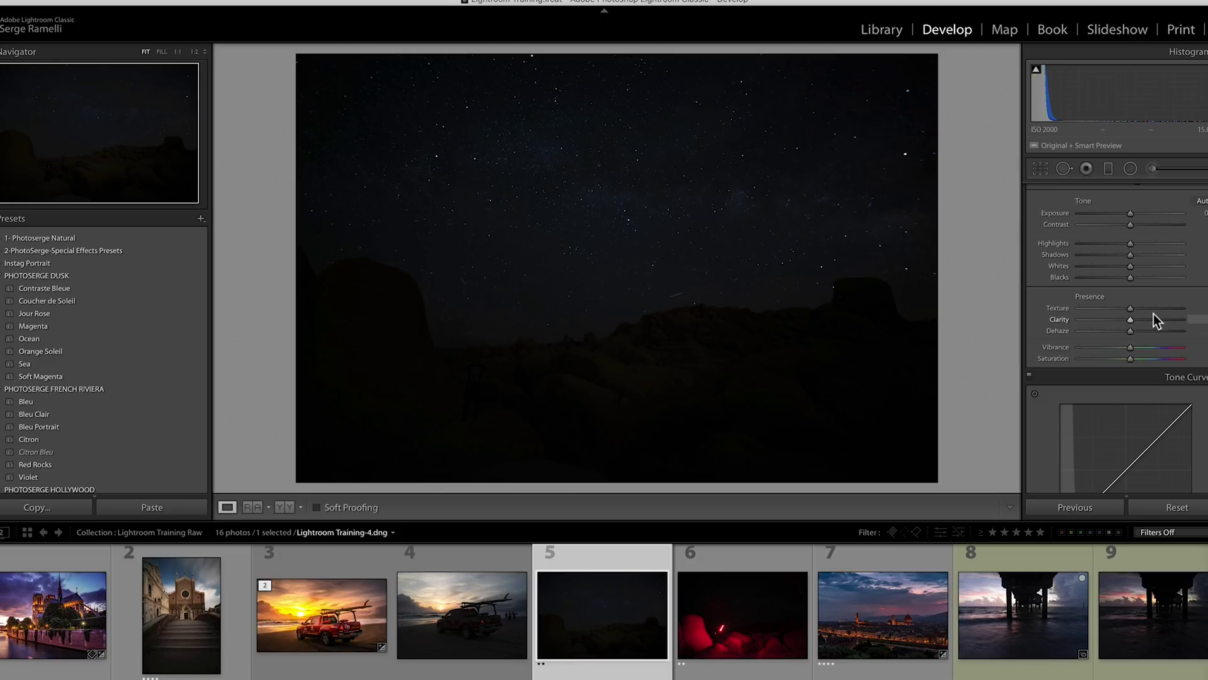
Step: Raise Shadows, Whites, Clarity and Contrast, check Blacks clipping, drop Highlights fully, and warm Temp slightly
scroll(1154, 314, up, 3)
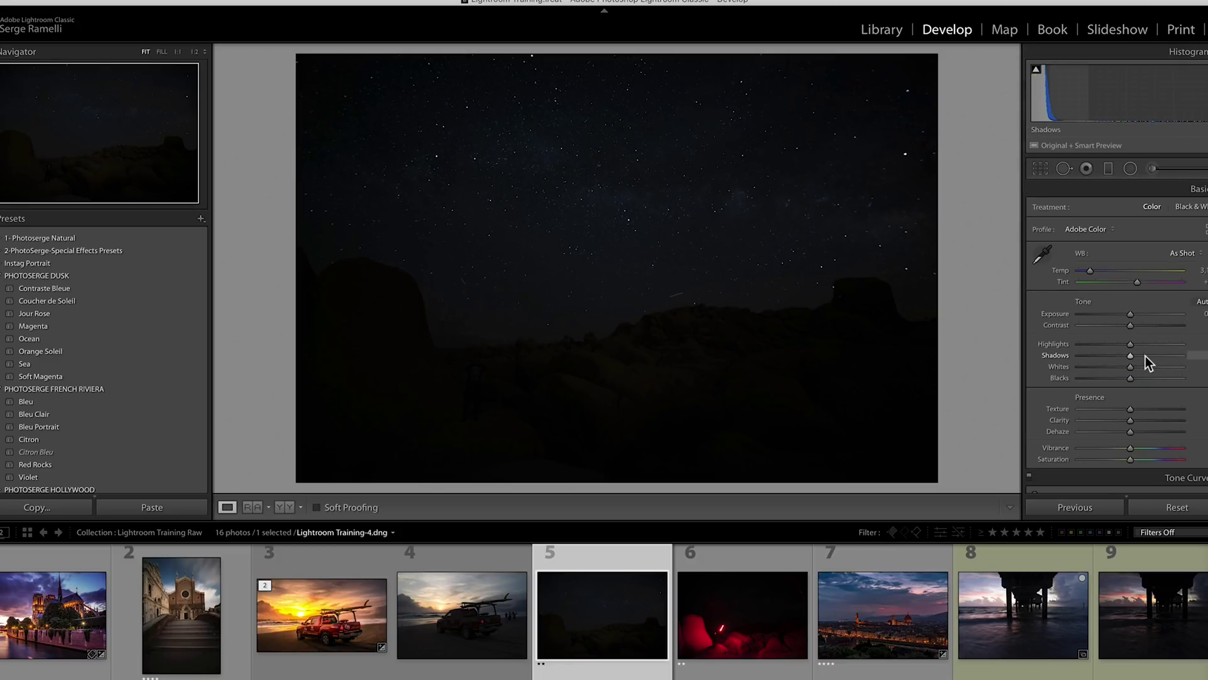
mouse_move(1145, 356)
mouse_down()
mouse_move(1179, 360)
mouse_move(1140, 356)
mouse_move(1158, 357)
mouse_up()
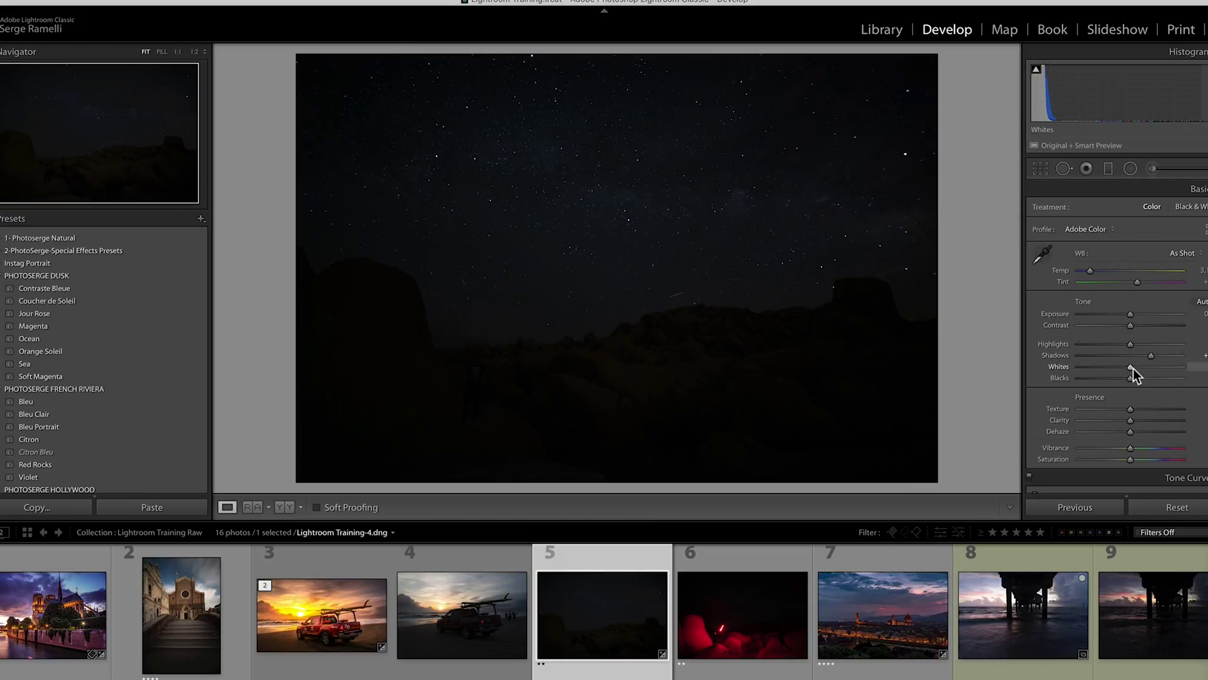
drag(1132, 367, 1163, 368)
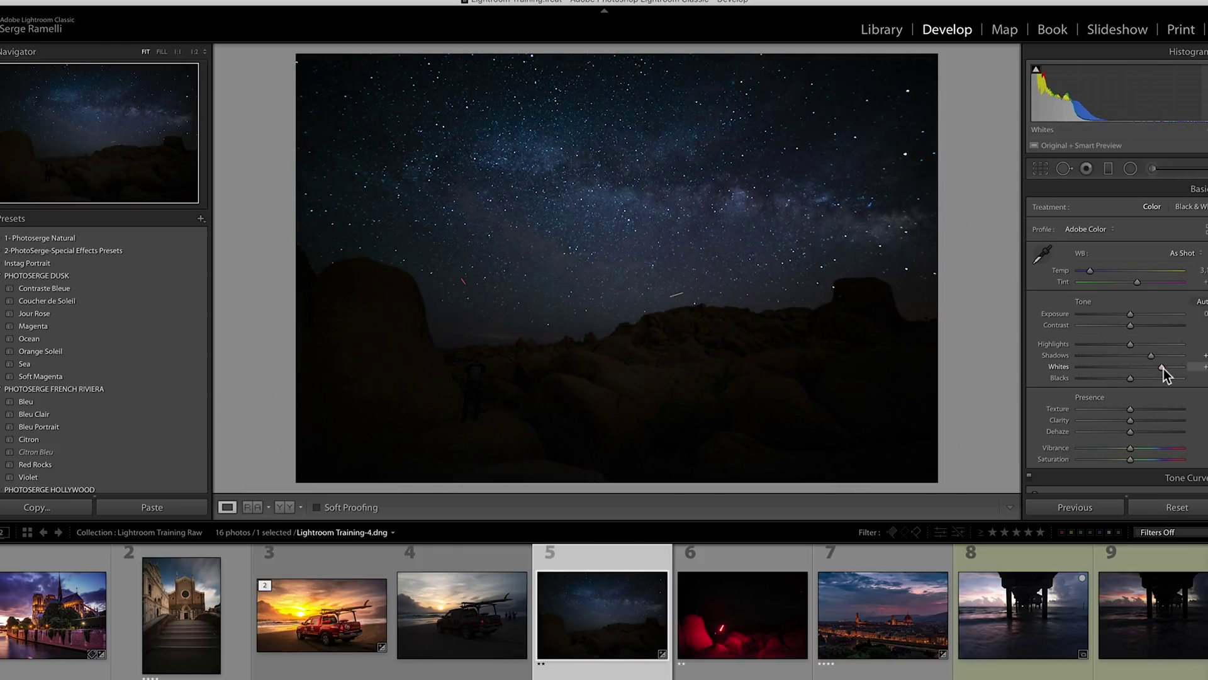
click(1149, 420)
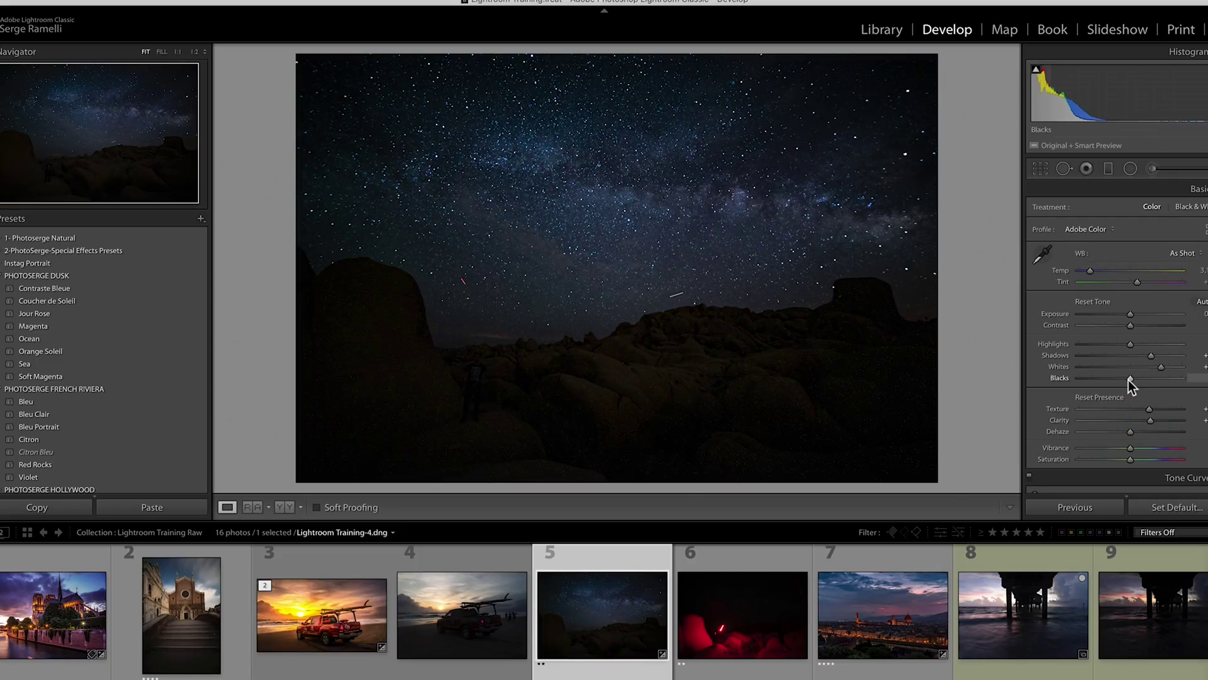
drag(1127, 380, 1127, 380)
mouse_move(1129, 344)
mouse_down()
mouse_move(1063, 350)
mouse_move(1143, 338)
mouse_up()
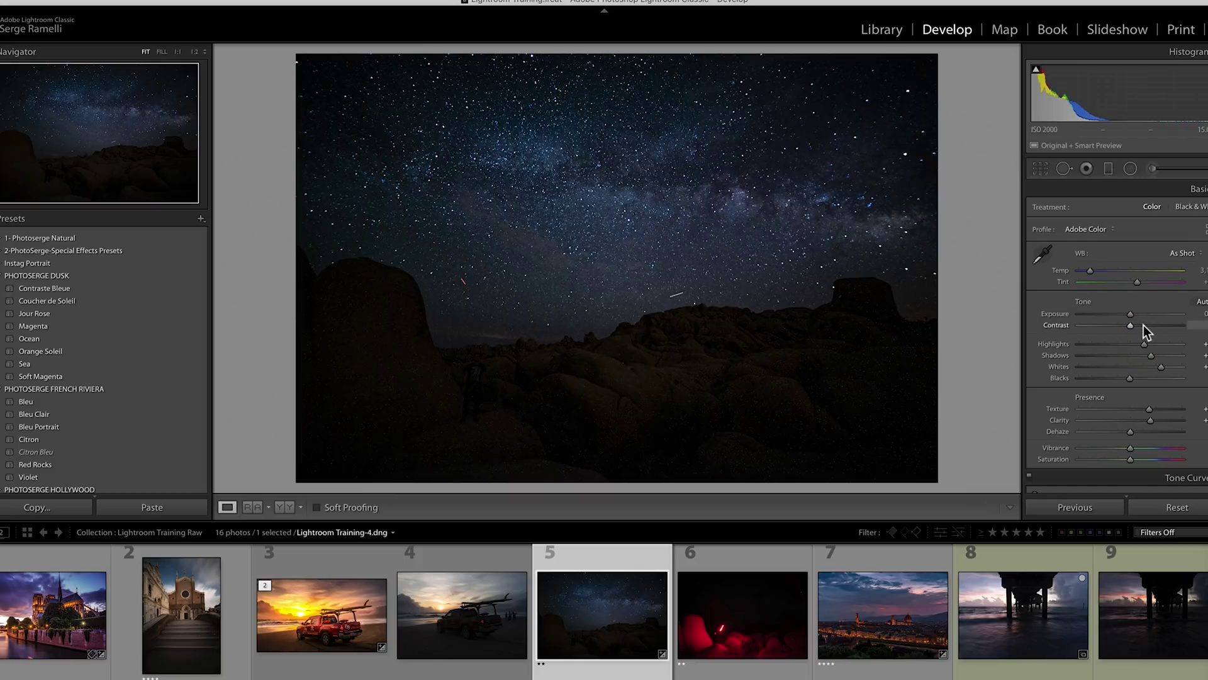
click(1144, 326)
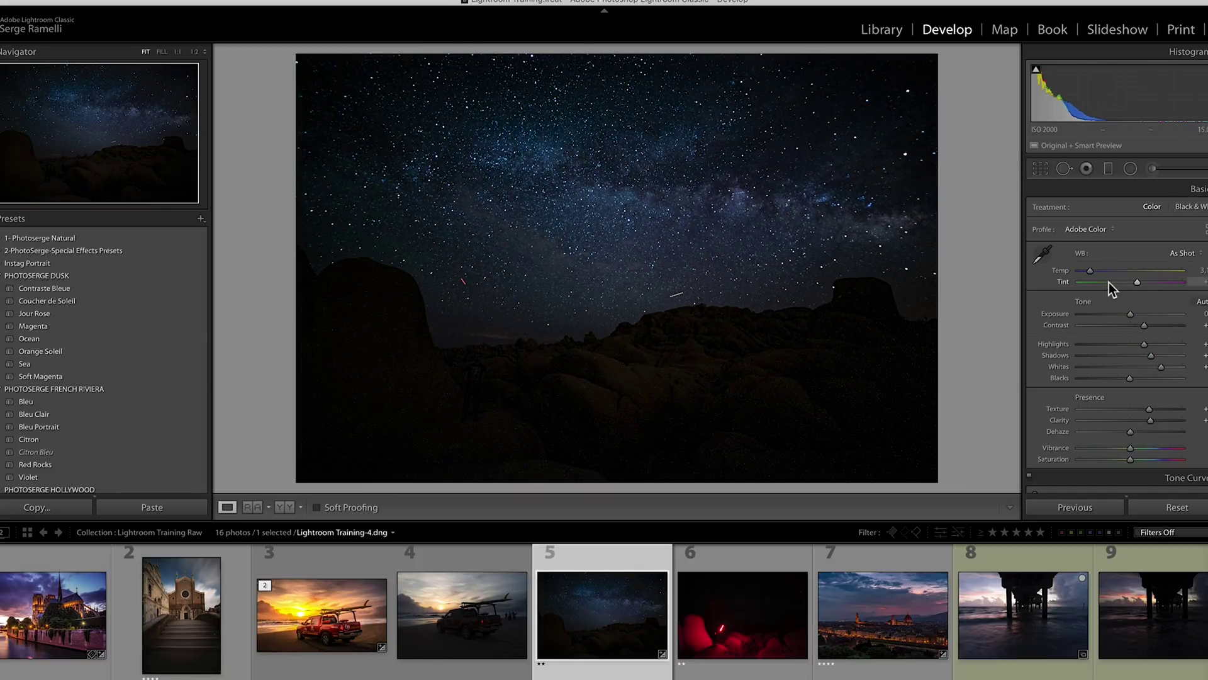
drag(1090, 270, 1138, 284)
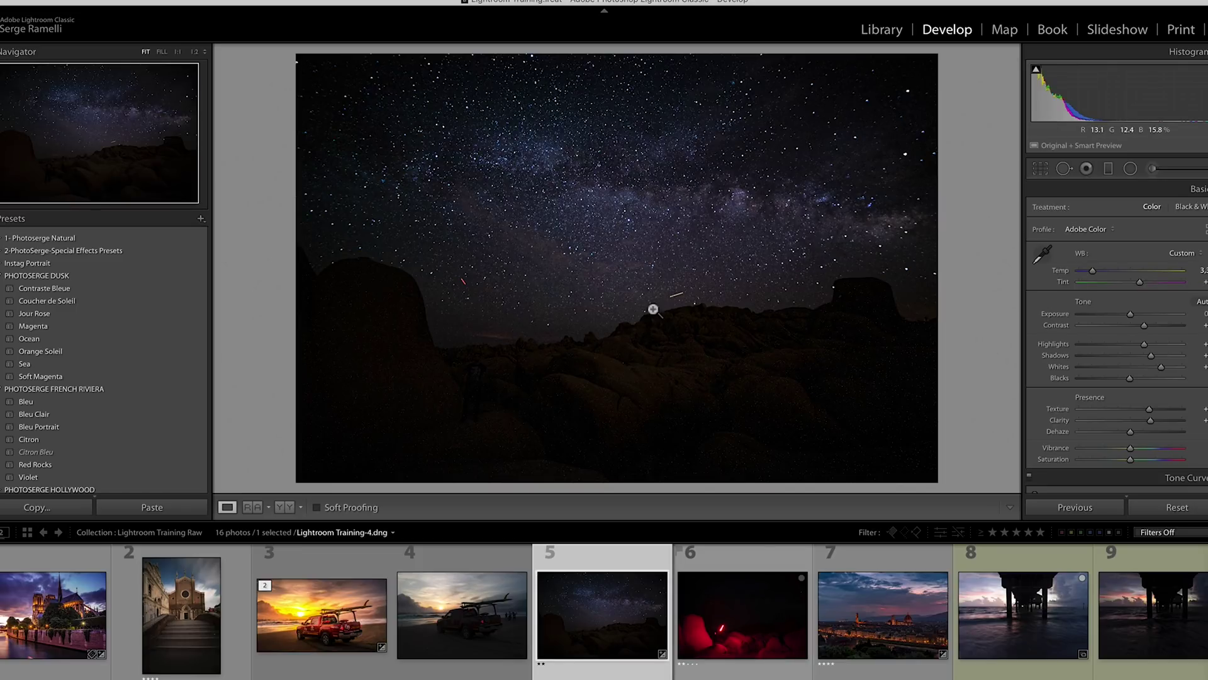
Step: Draw a radial ellipse over the Milky Way, widen it past the edges and tilt it along the band
click(1130, 168)
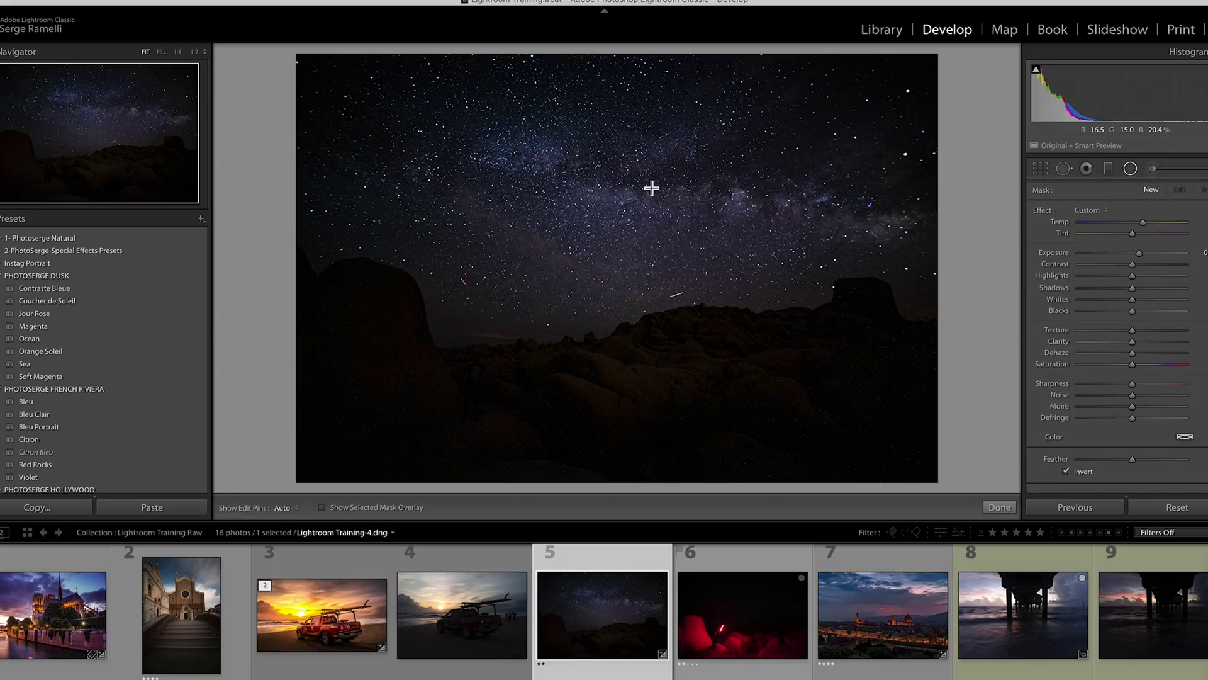
drag(608, 184, 707, 217)
drag(796, 231, 881, 248)
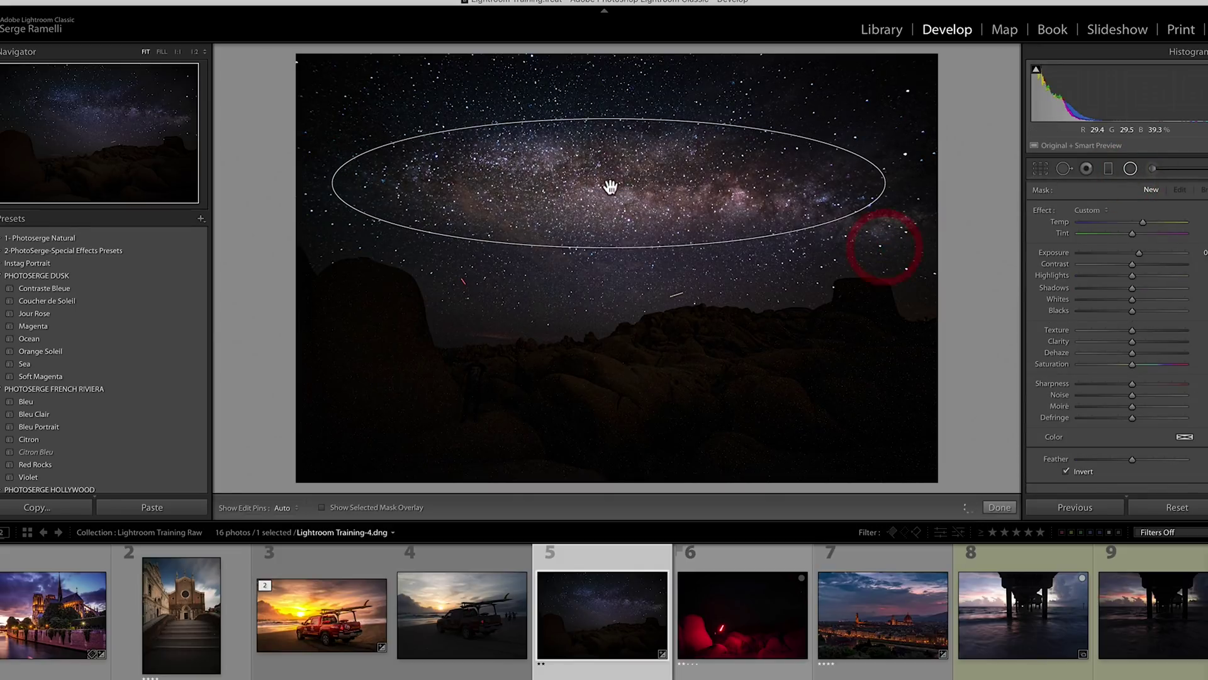
drag(610, 188, 593, 206)
drag(870, 201, 976, 243)
mouse_move(987, 200)
mouse_down()
mouse_move(990, 229)
mouse_move(987, 180)
mouse_move(987, 224)
mouse_up()
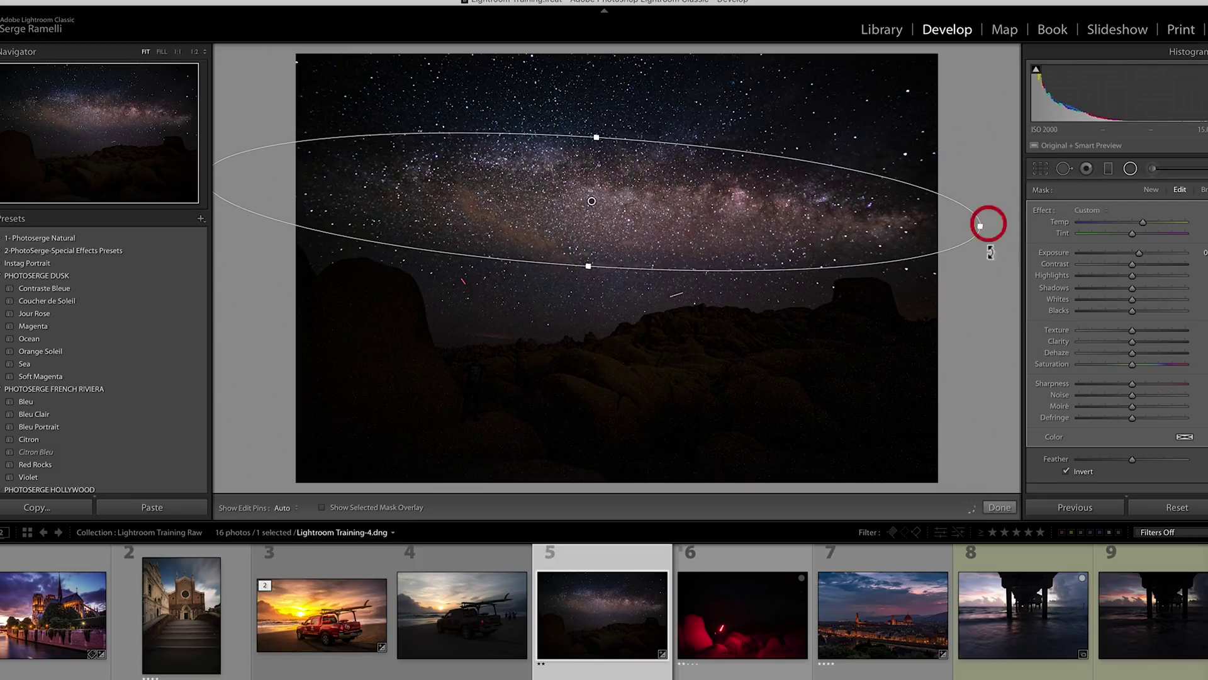
Step: Reset the radial effects, then add near-full Feather, Texture and slight brightening, comparing on and off before finishing
double_click(1044, 210)
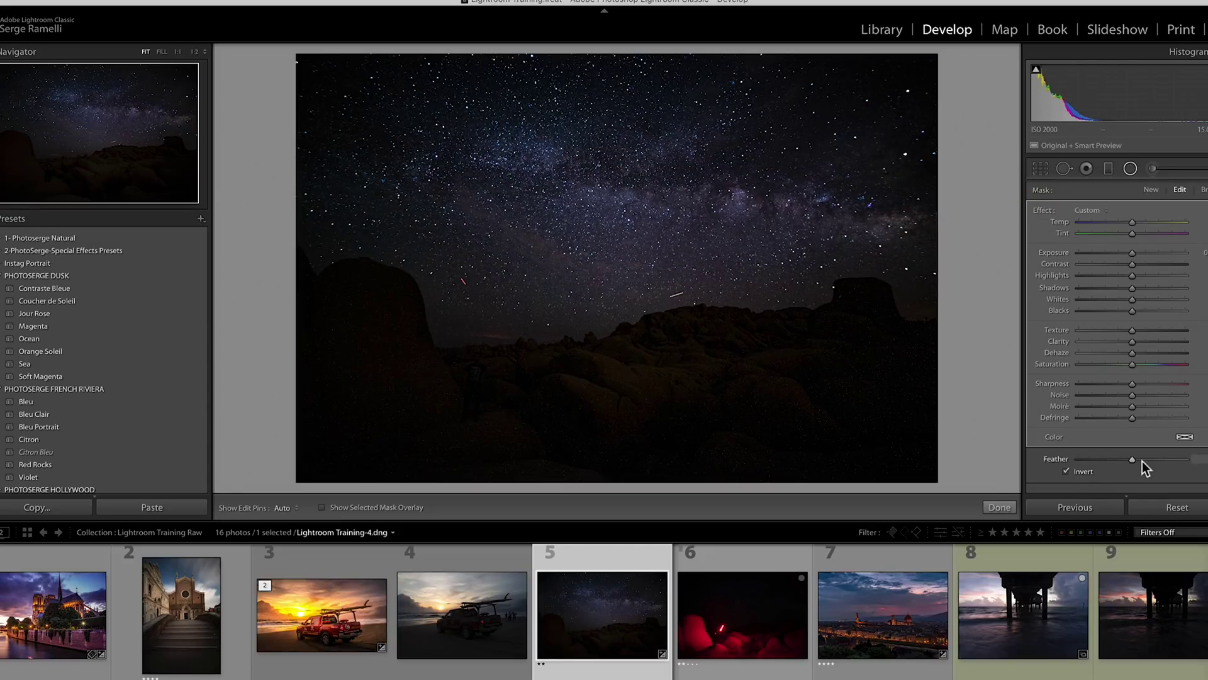
drag(1133, 459, 1186, 460)
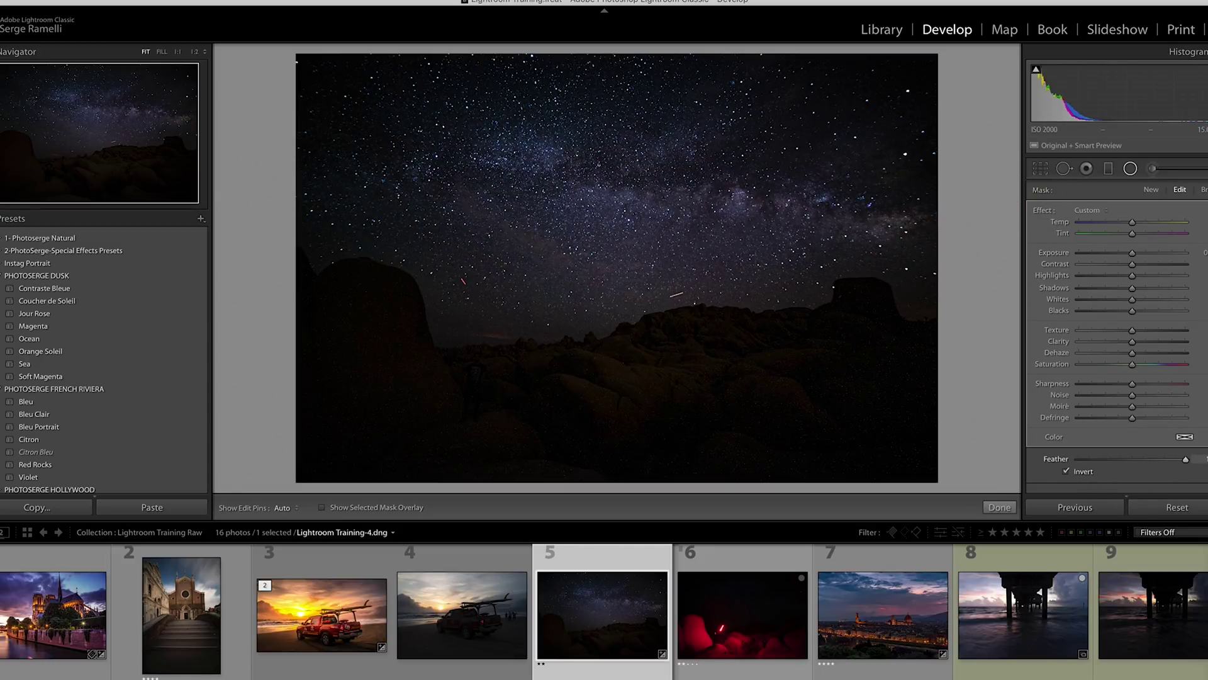
click(1142, 330)
drag(1134, 253, 1137, 232)
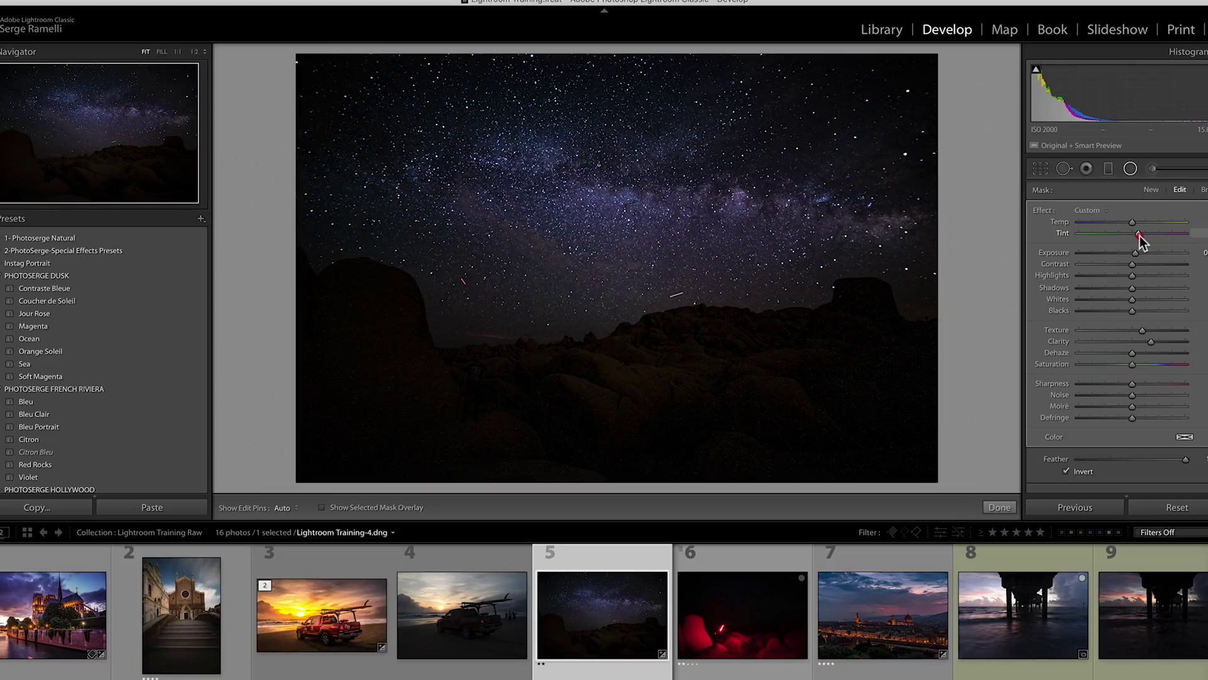
click(1133, 223)
click(1139, 258)
scroll(1122, 327, down, 5)
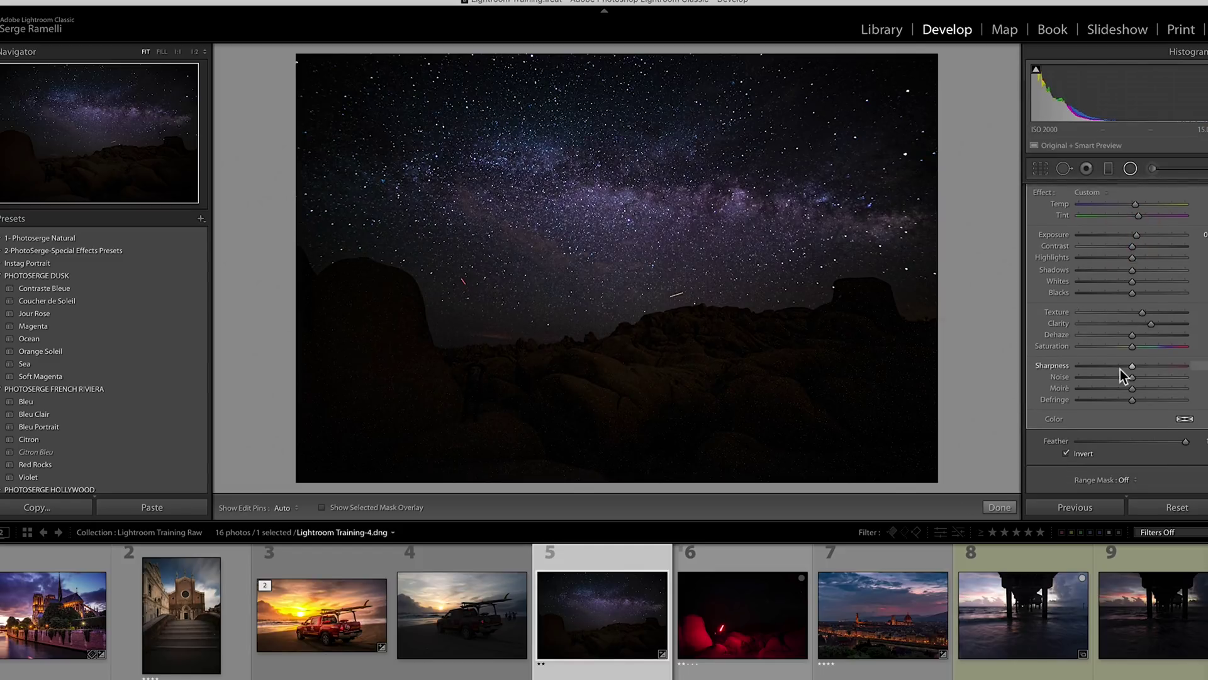
click(1036, 405)
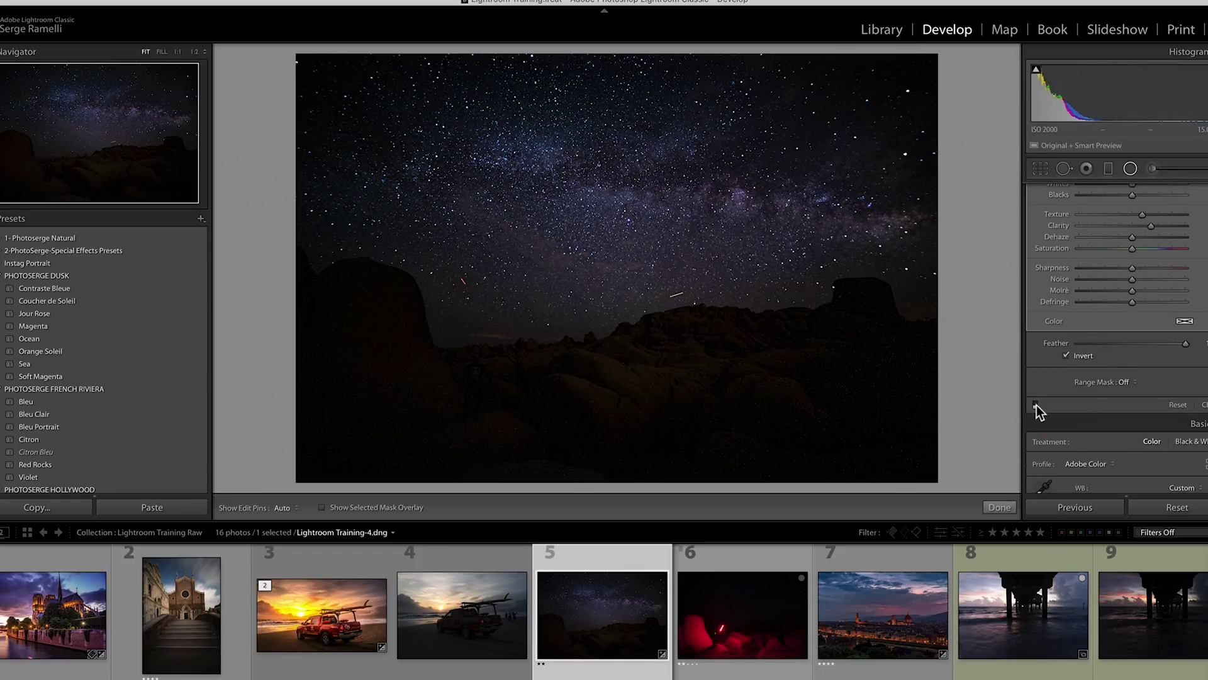
click(1036, 406)
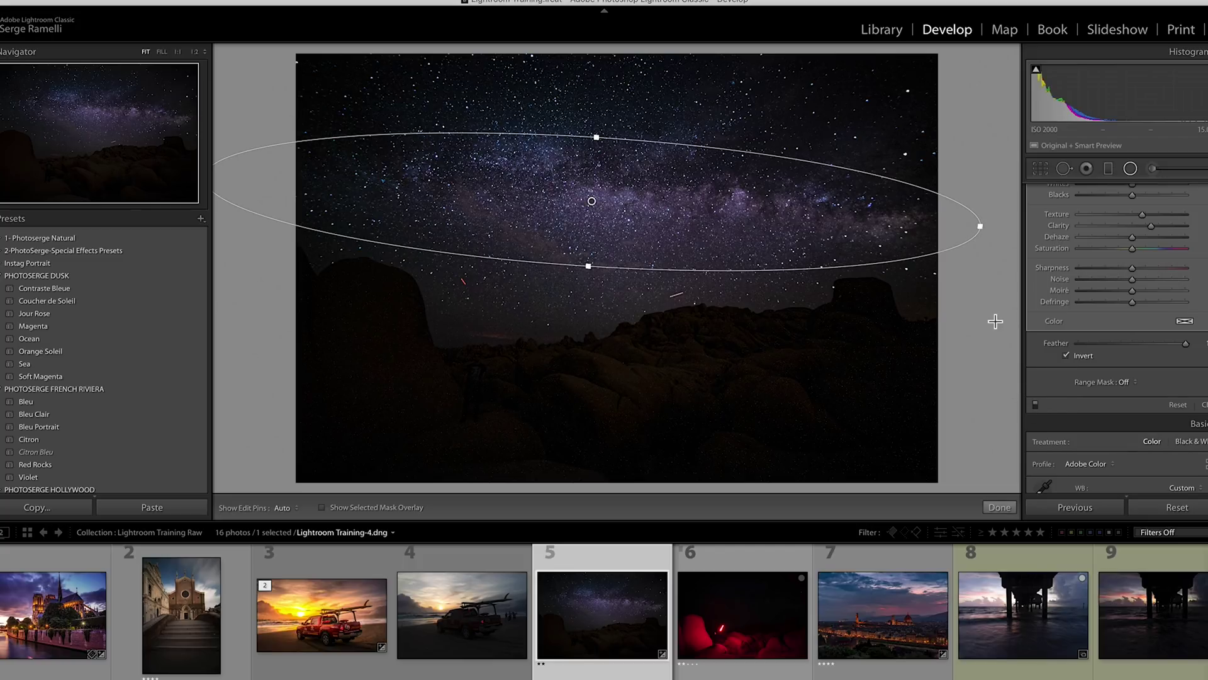
click(1003, 507)
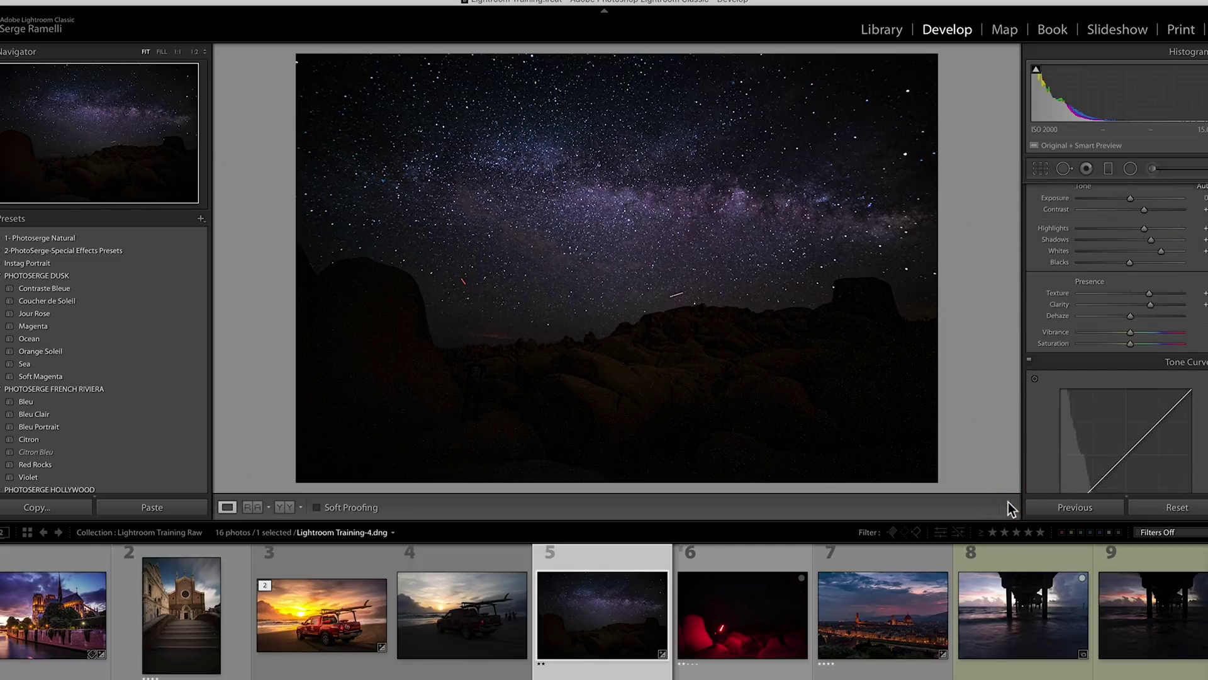
click(869, 440)
Step: Add a graduated filter from the rocks to the horizon with slightly lower Exposure and more noise reduction
click(718, 329)
click(1109, 169)
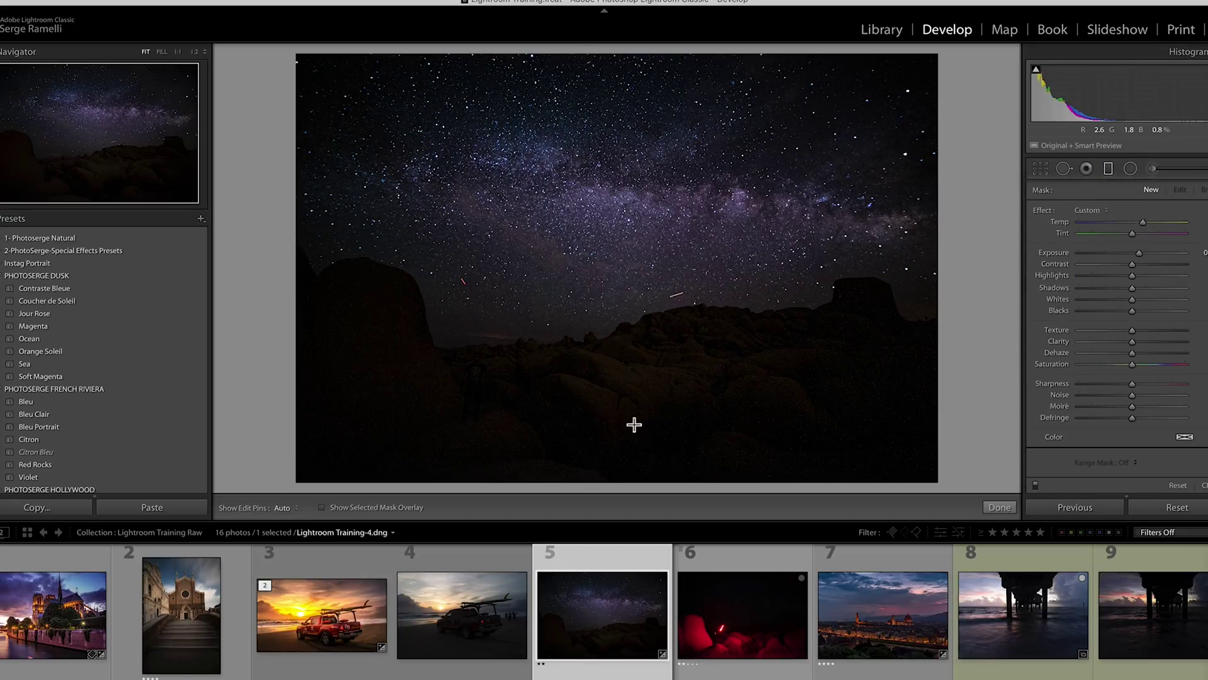
drag(634, 423, 632, 218)
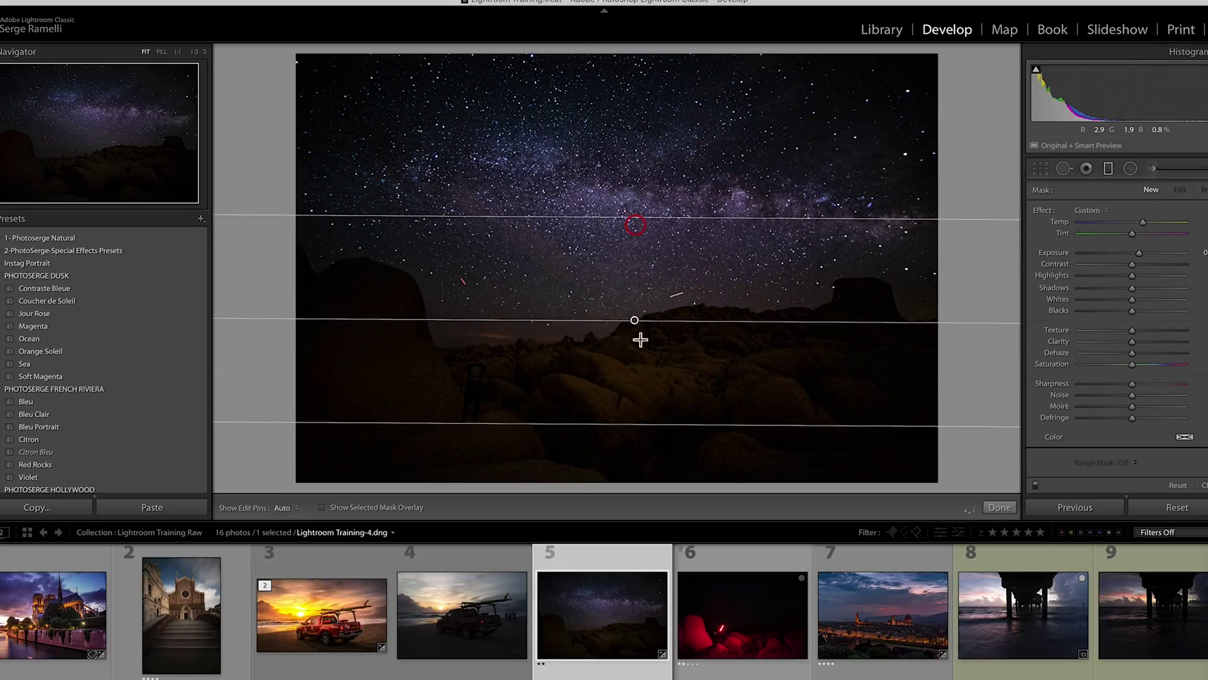
double_click(1041, 210)
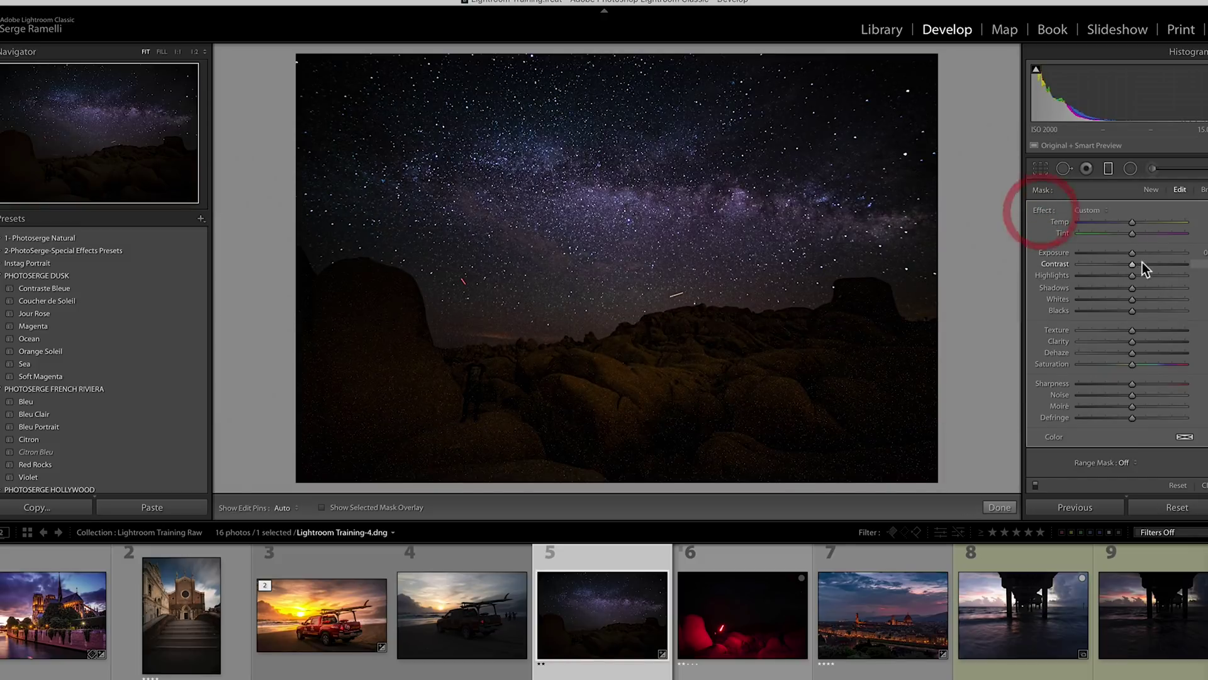
drag(1142, 261, 1124, 258)
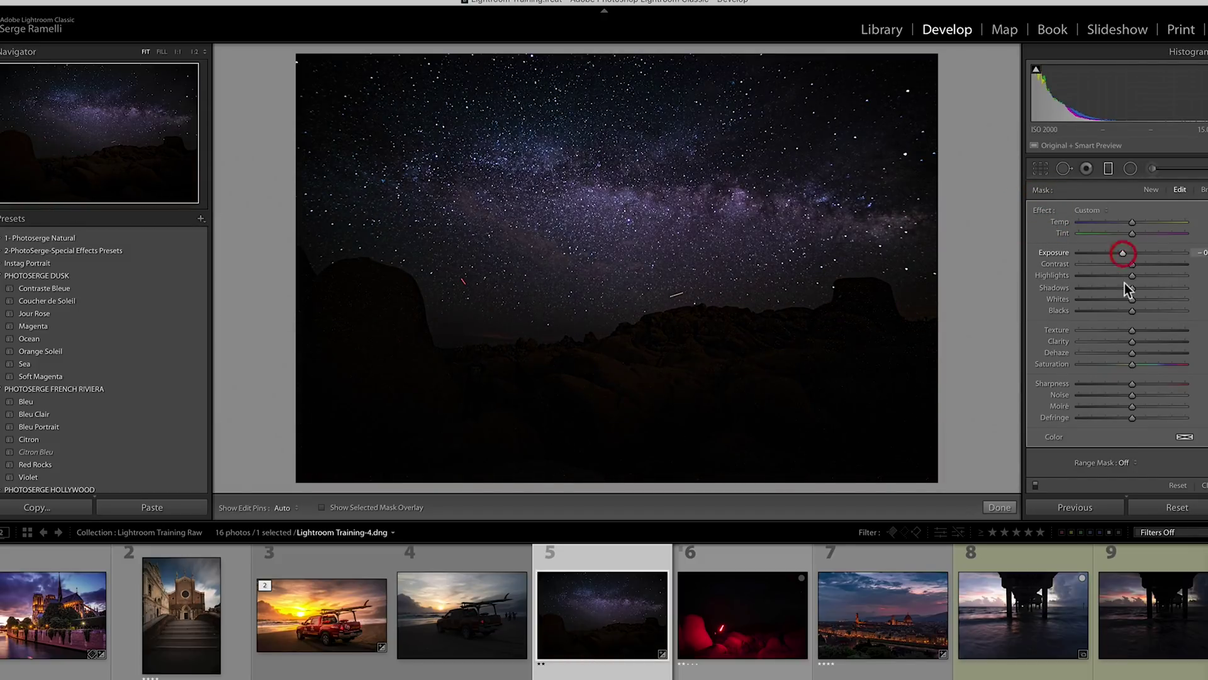
drag(1128, 395, 1201, 397)
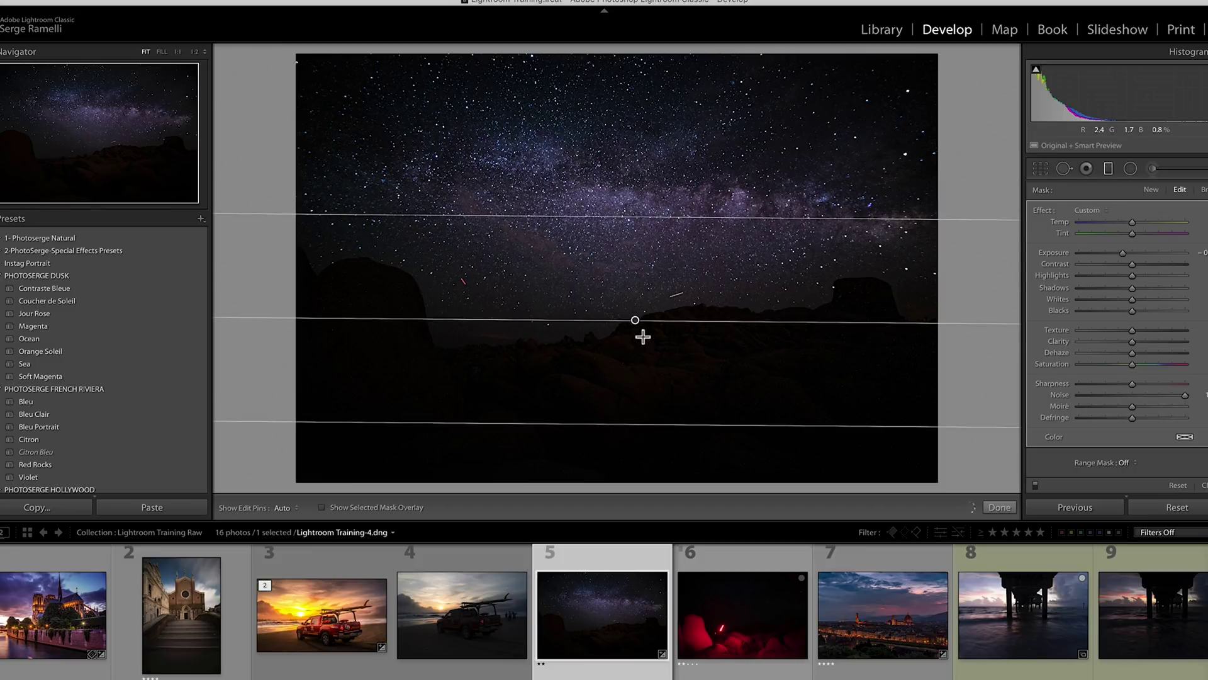
drag(637, 326, 628, 318)
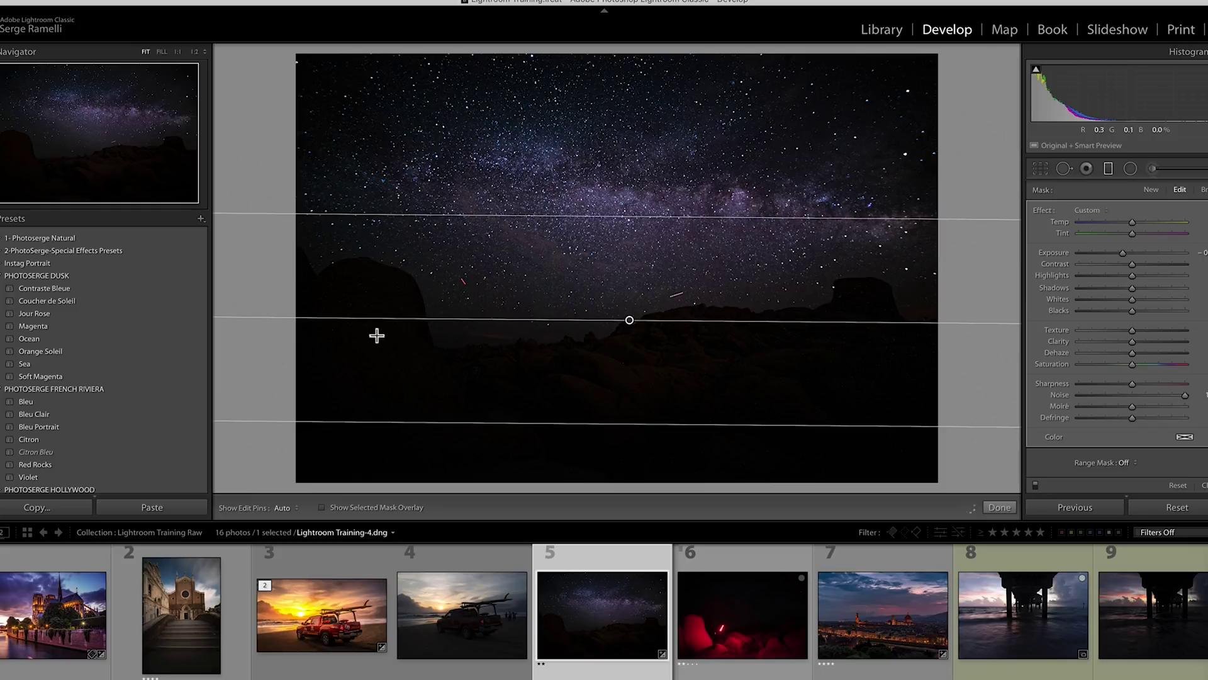
click(1000, 507)
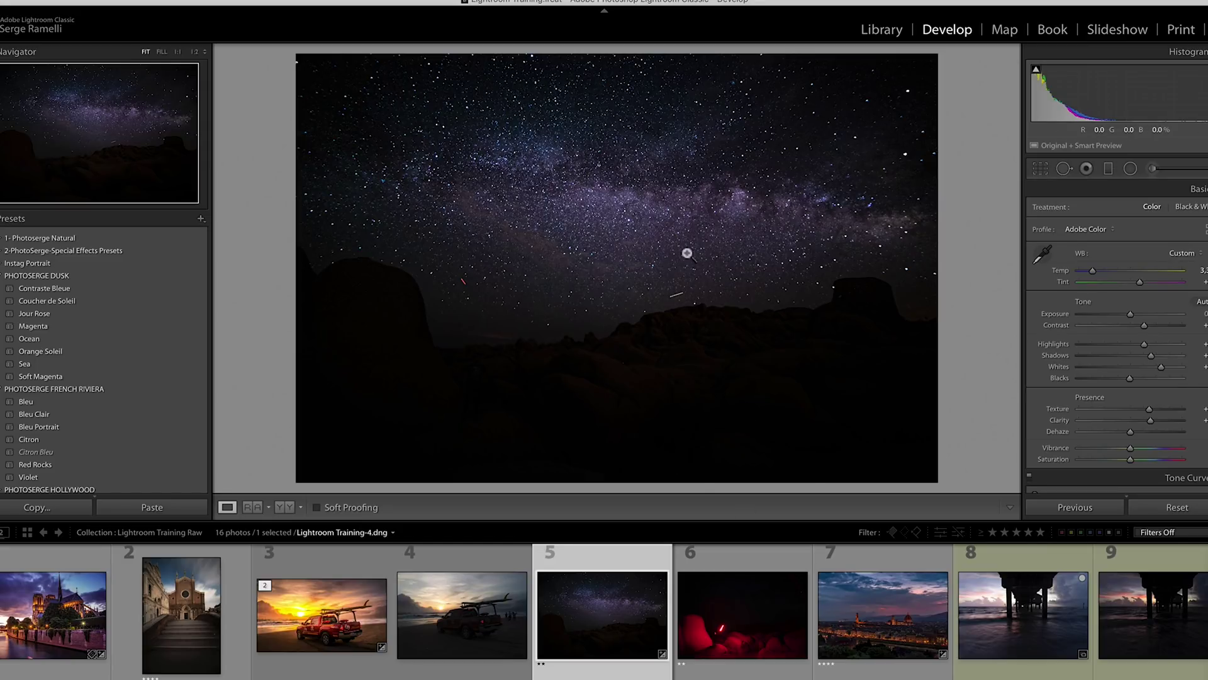
scroll(1127, 372, down, 5)
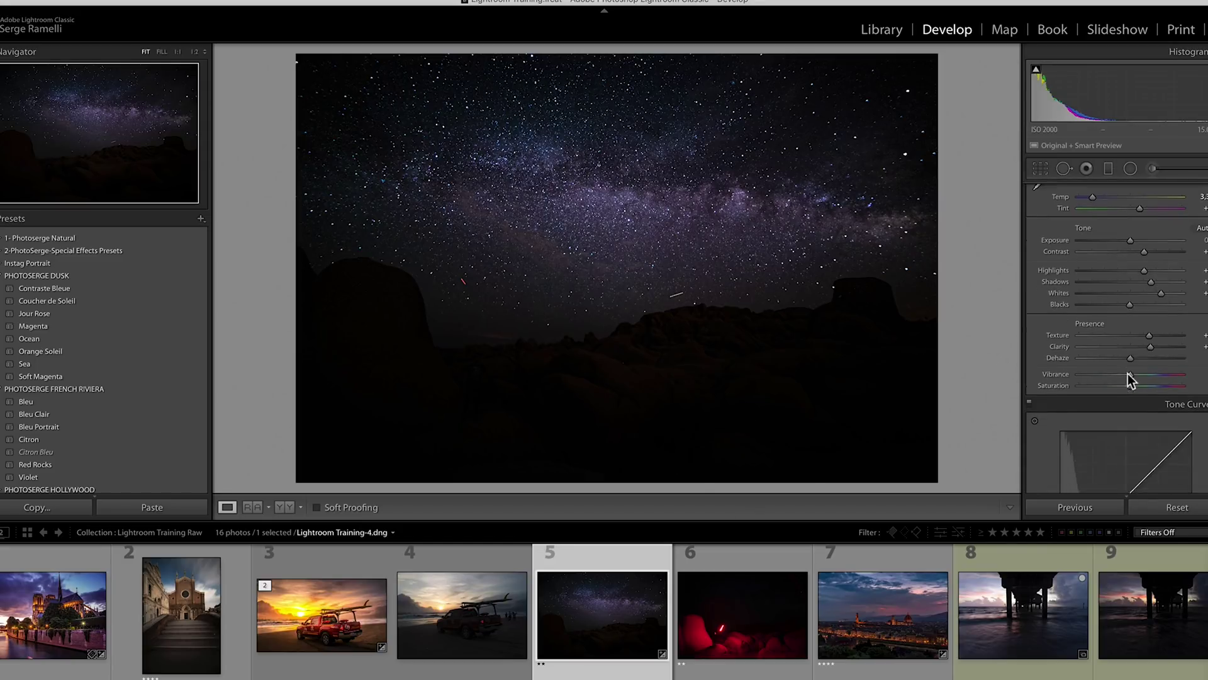
Step: At 1:1 zoom, add a little Luminance noise reduction and raise Sharpening Amount, panning the sky to check
click(745, 260)
scroll(1131, 378, down, 6)
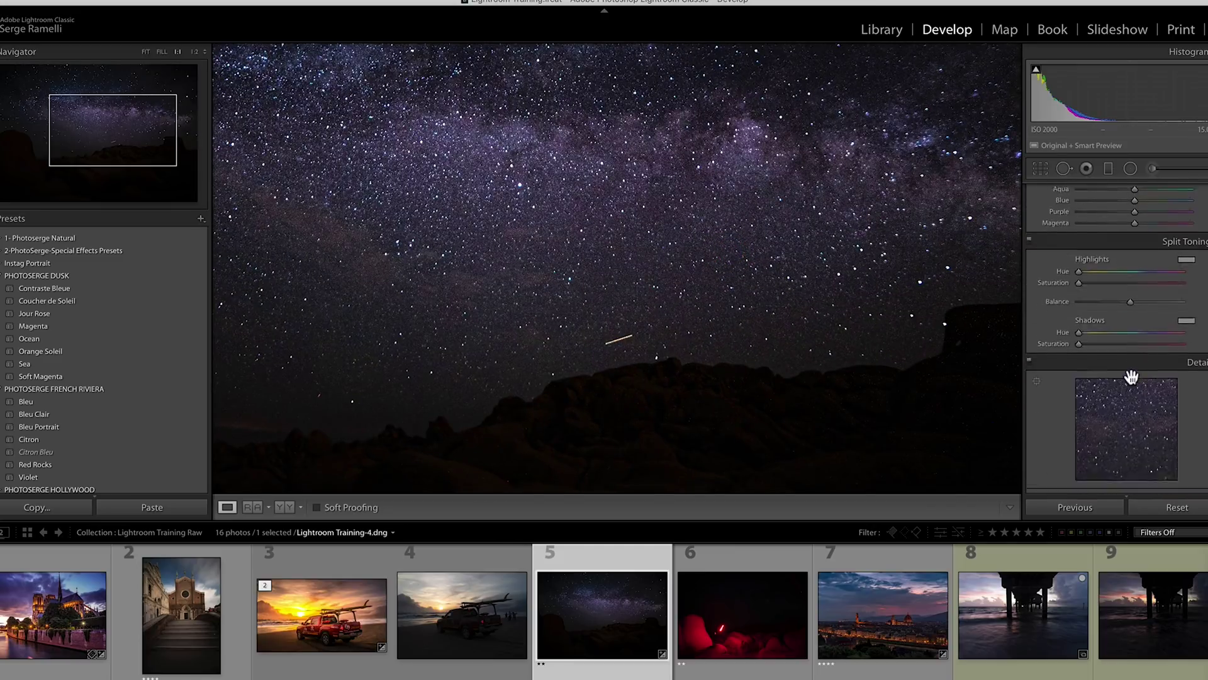
scroll(1131, 376, down, 5)
drag(1098, 392, 1158, 394)
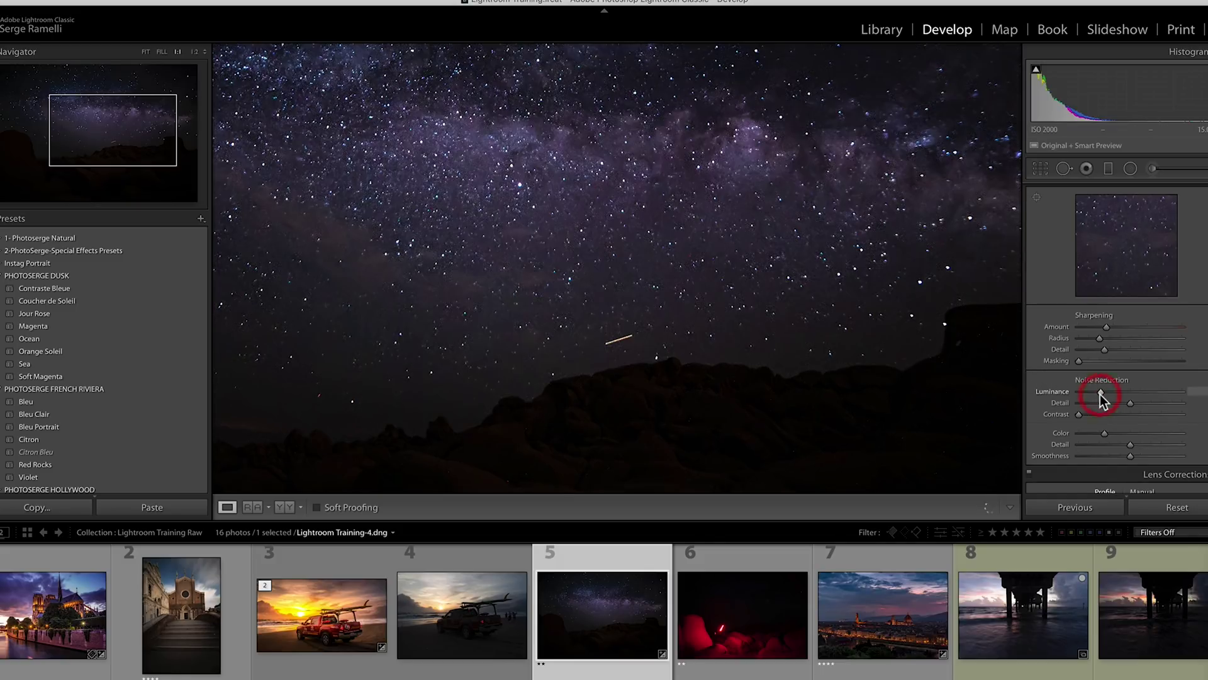
drag(1138, 390, 1092, 397)
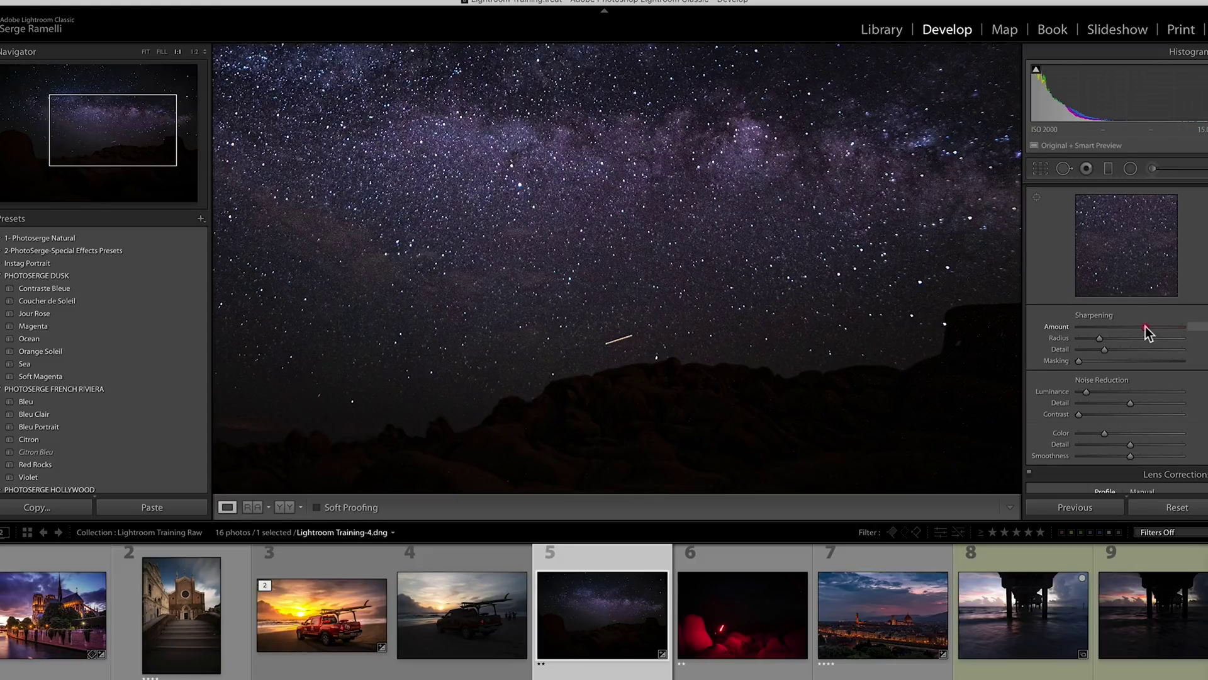
drag(1145, 327, 1135, 327)
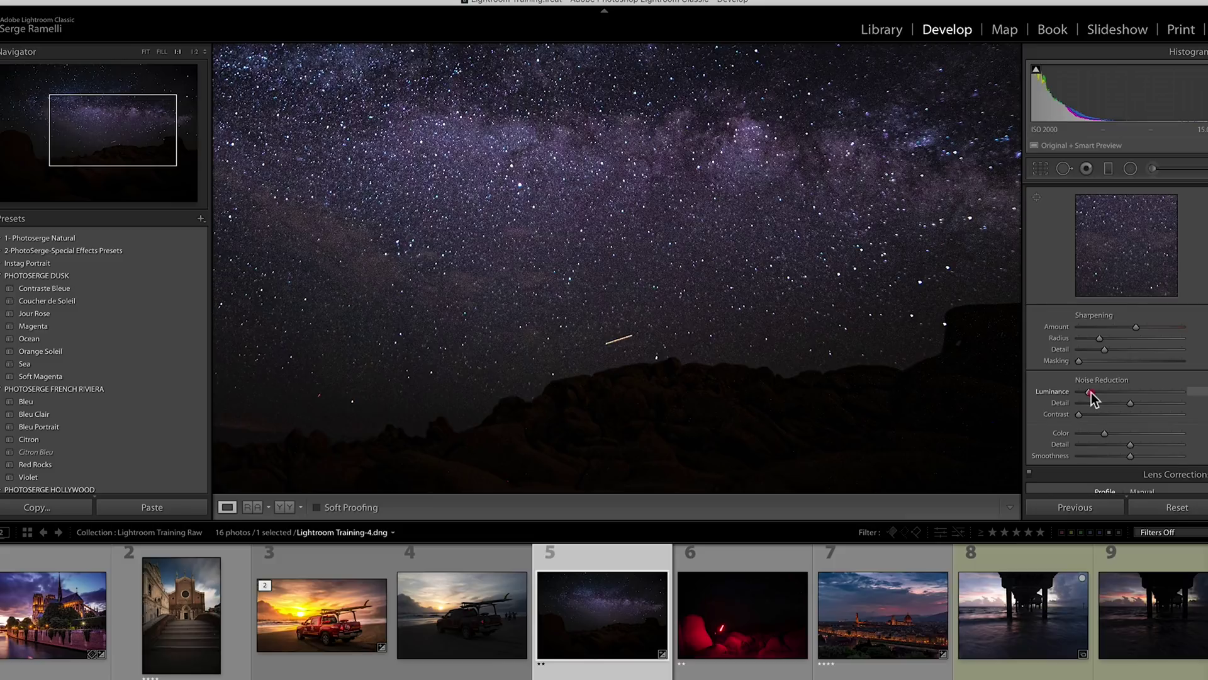
drag(1091, 391, 1091, 391)
drag(533, 213, 664, 186)
drag(647, 228, 663, 192)
click(655, 273)
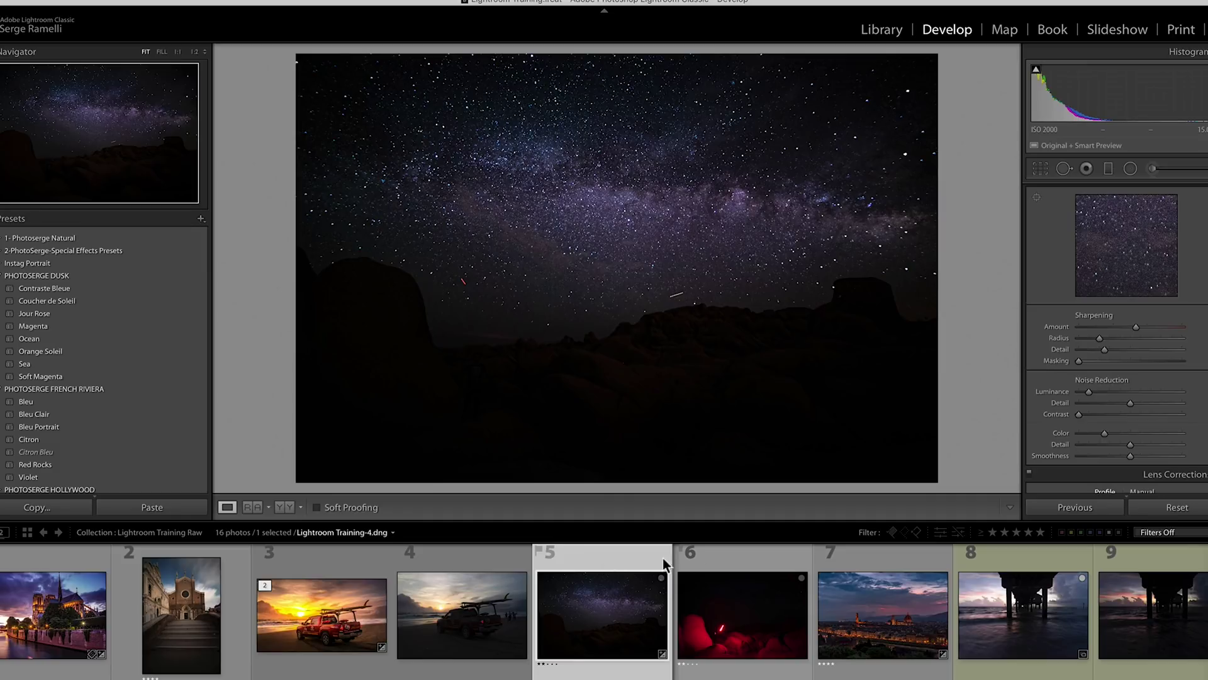
click(614, 549)
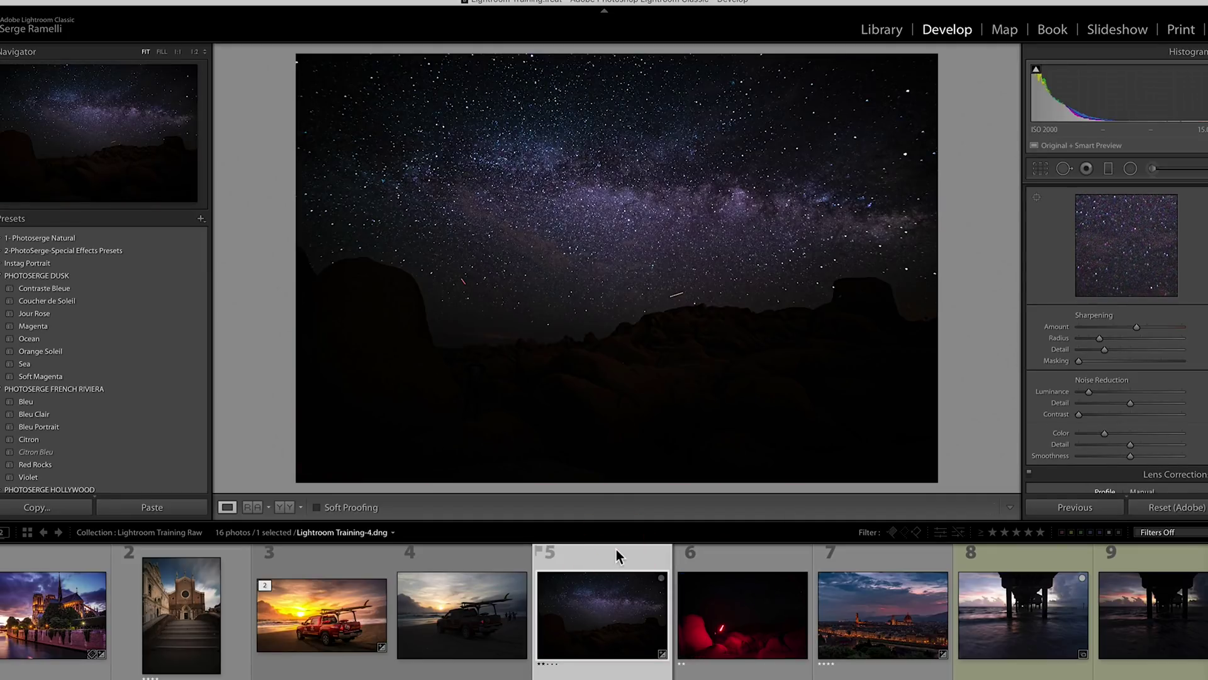
Step: Copy only the Process Version, White Balance and Basic Tone settings from the Milky Way photo
key(super+shift+c)
click(459, 380)
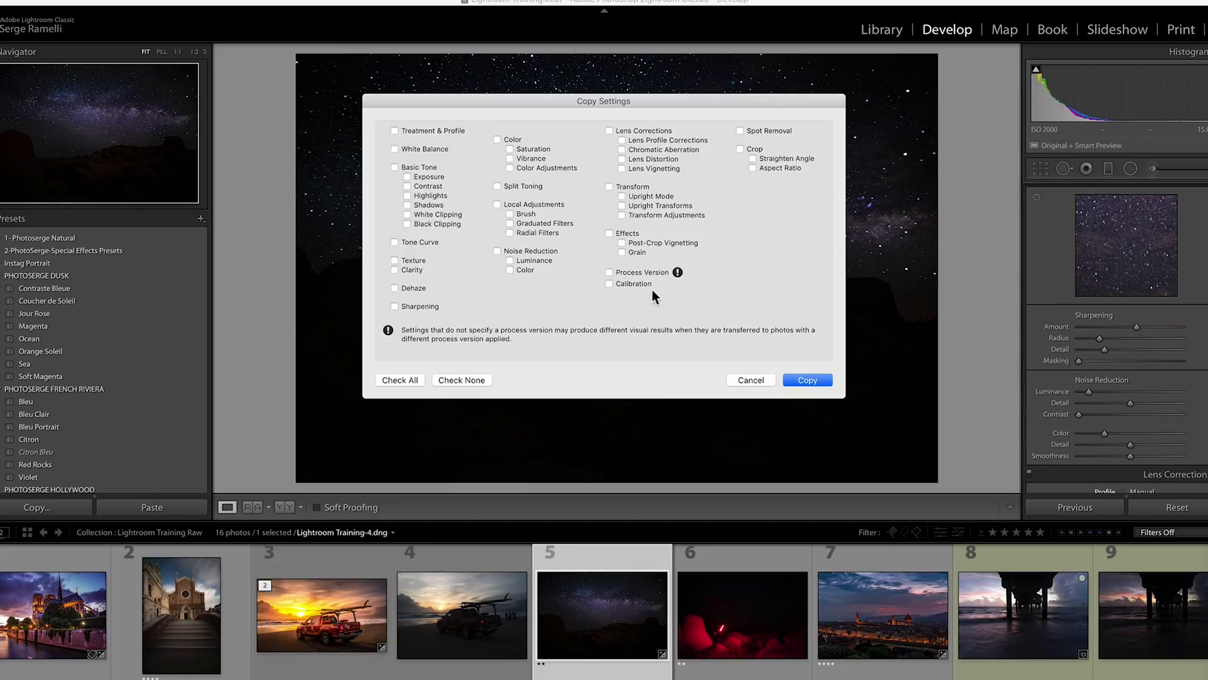
click(648, 274)
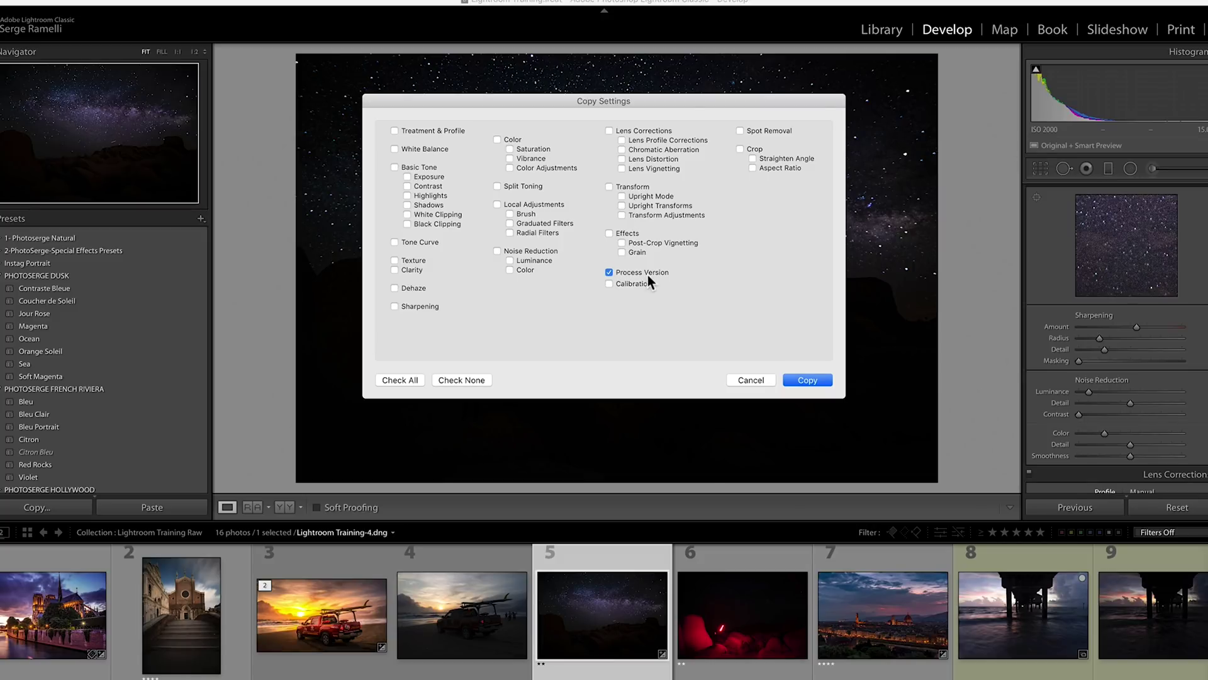
click(424, 148)
click(417, 165)
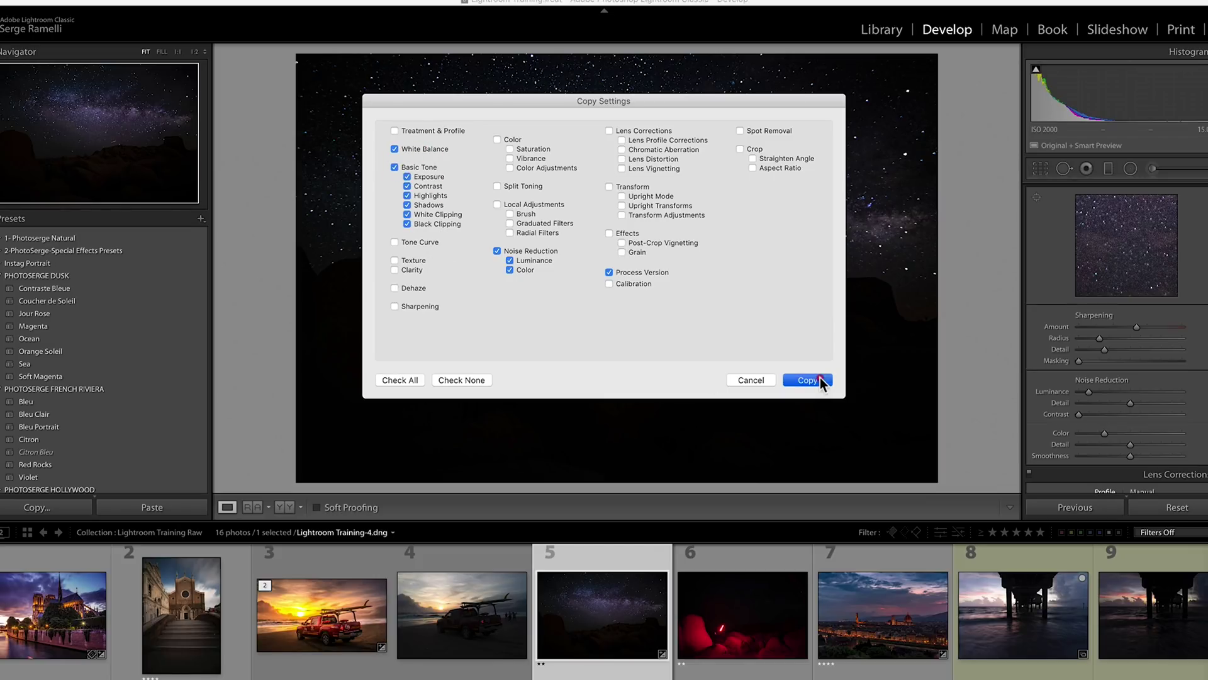
click(807, 380)
Step: Paste the copied develop settings onto the red light-painting photo
click(731, 558)
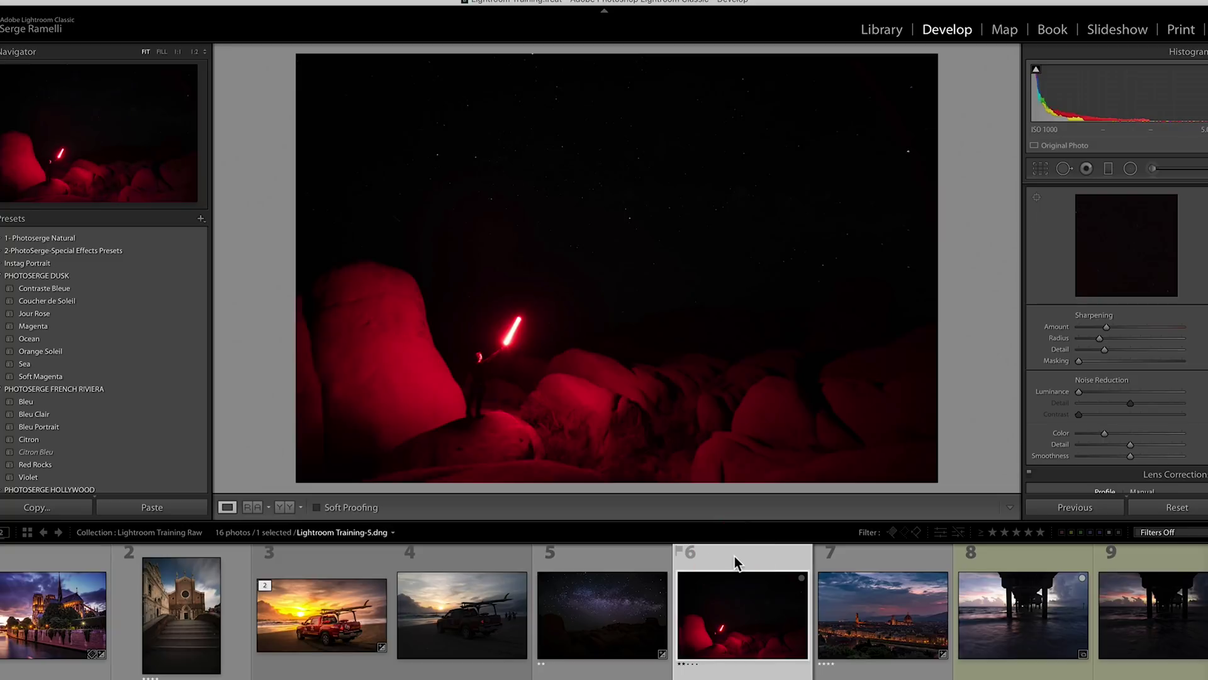
right_click(734, 556)
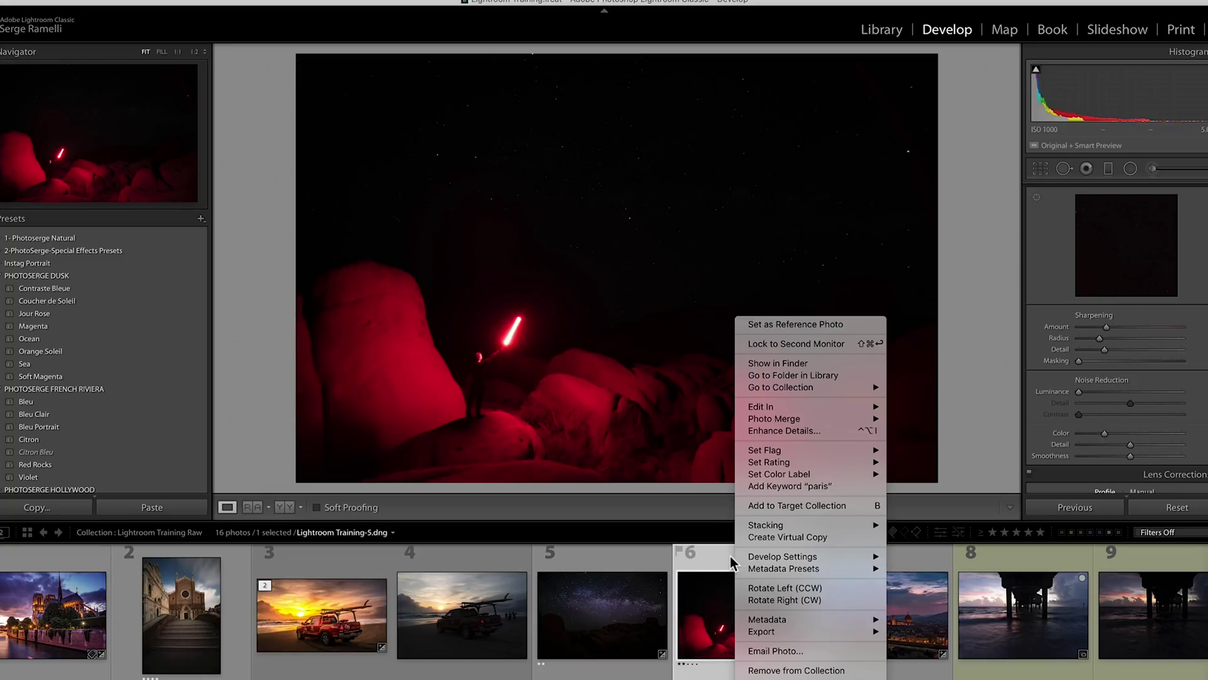
click(725, 558)
key(super+shift+v)
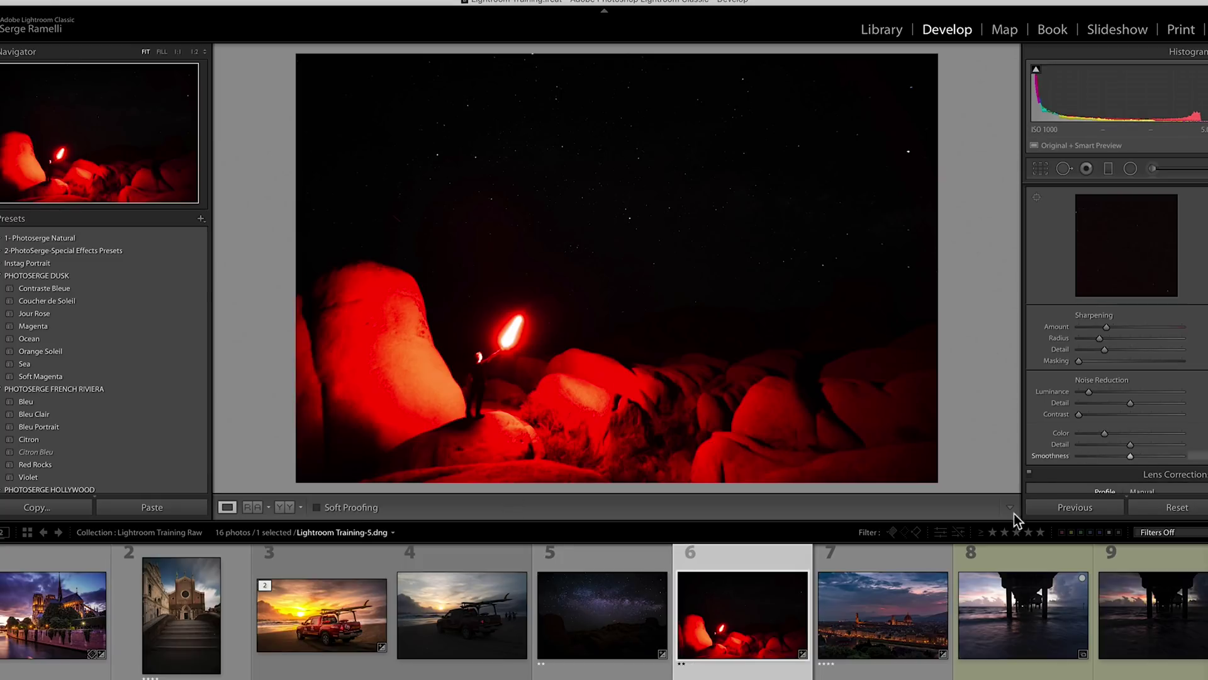
scroll(1126, 432, up, 2)
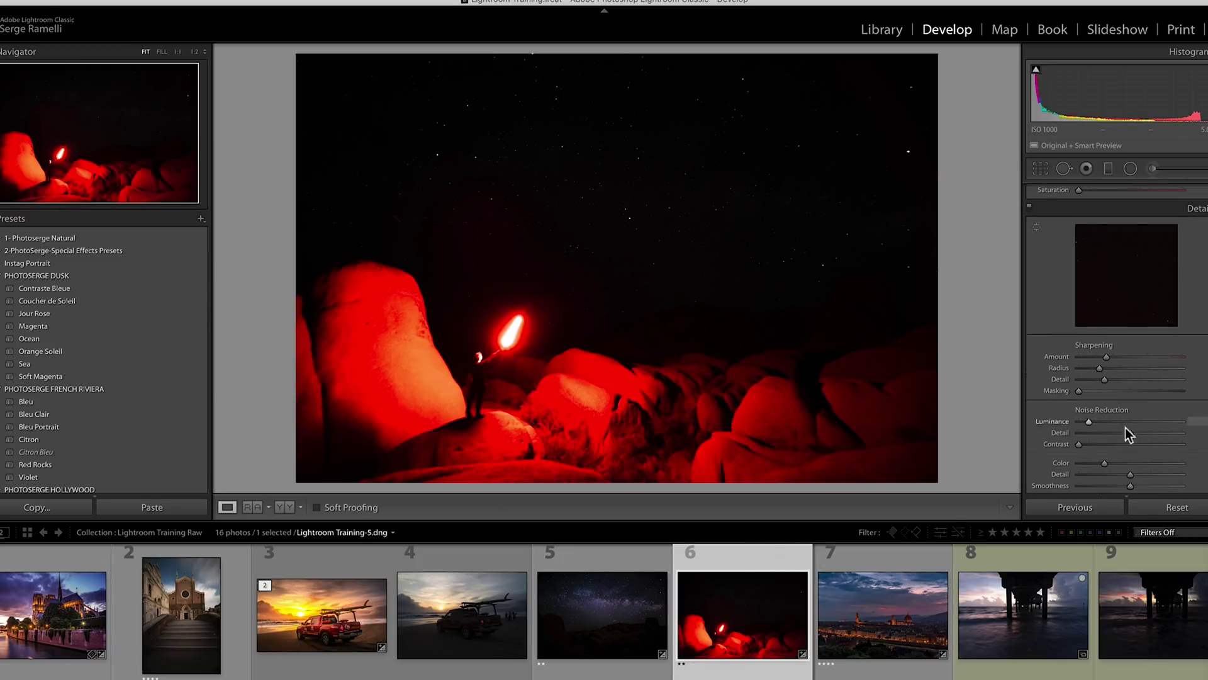
Step: Reset the red photo, lower its Highlights and adjust Saturation, then briefly view the Milky Way photo and return
click(1200, 509)
scroll(1152, 320, up, 5)
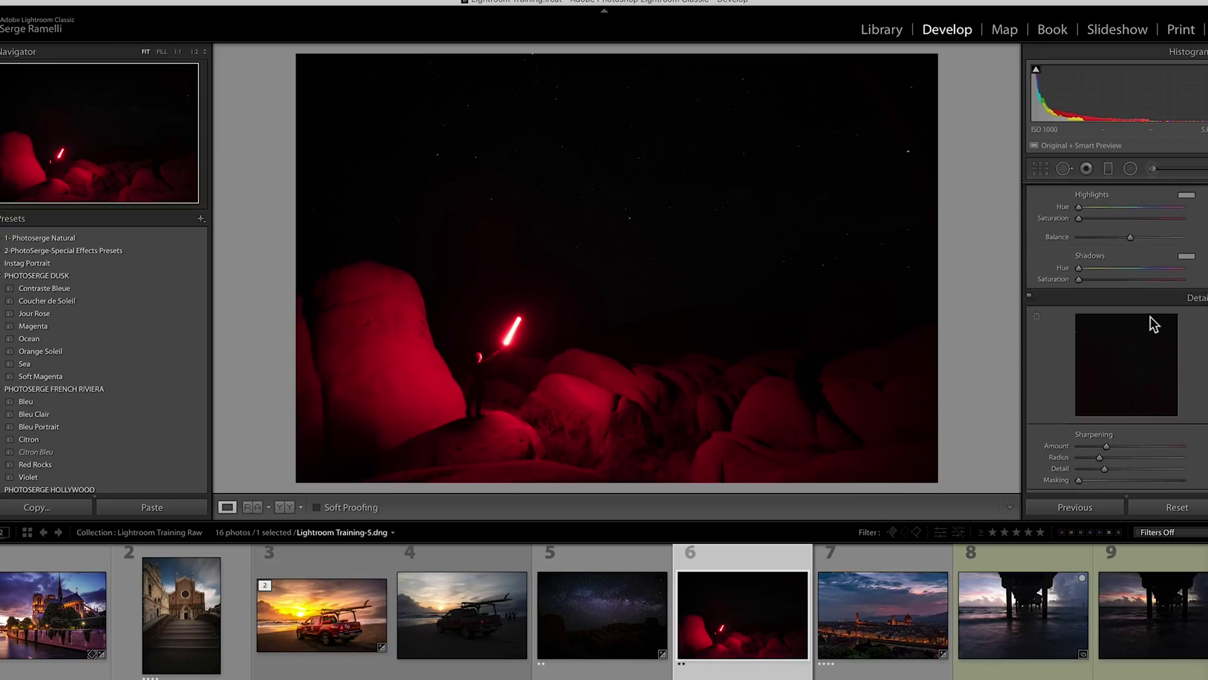
scroll(1150, 316, up, 4)
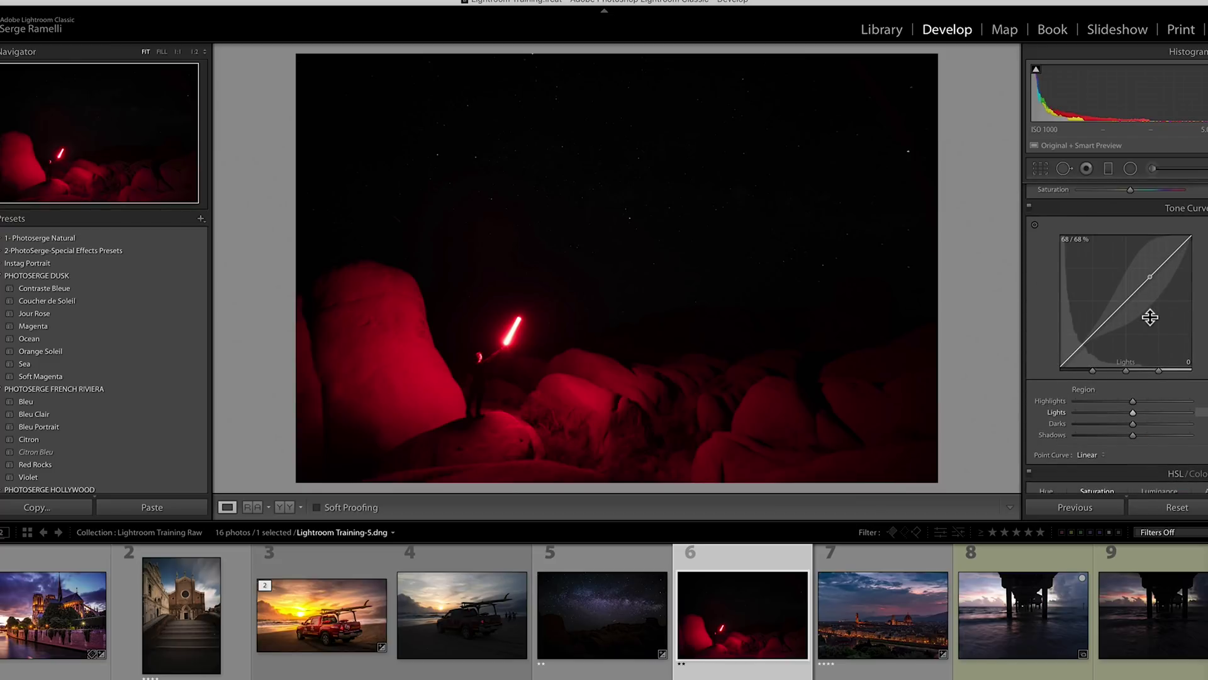
scroll(1153, 337, up, 5)
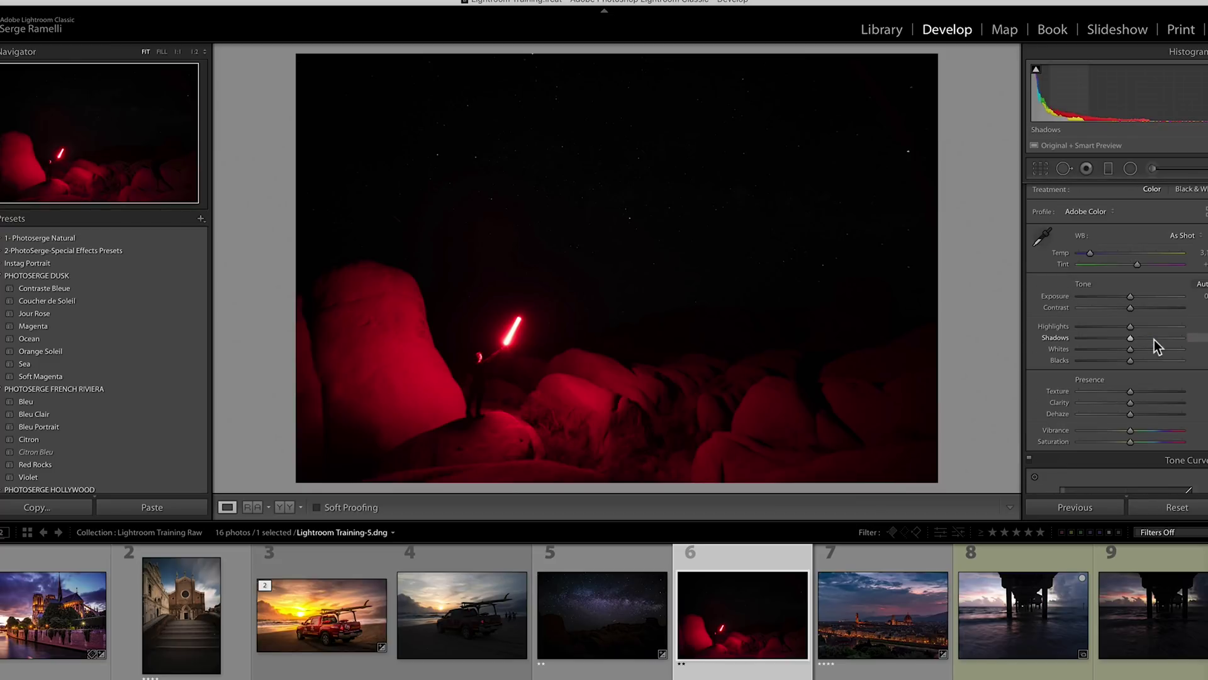
drag(1119, 327, 1157, 351)
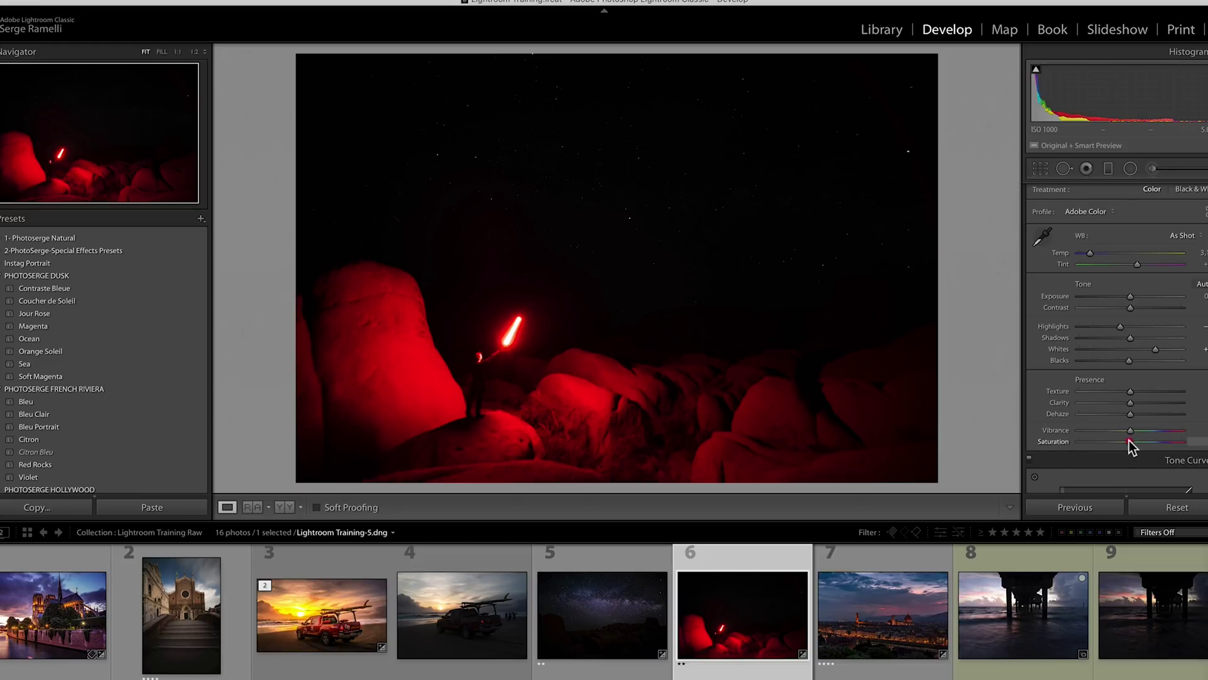
drag(1129, 442, 1119, 441)
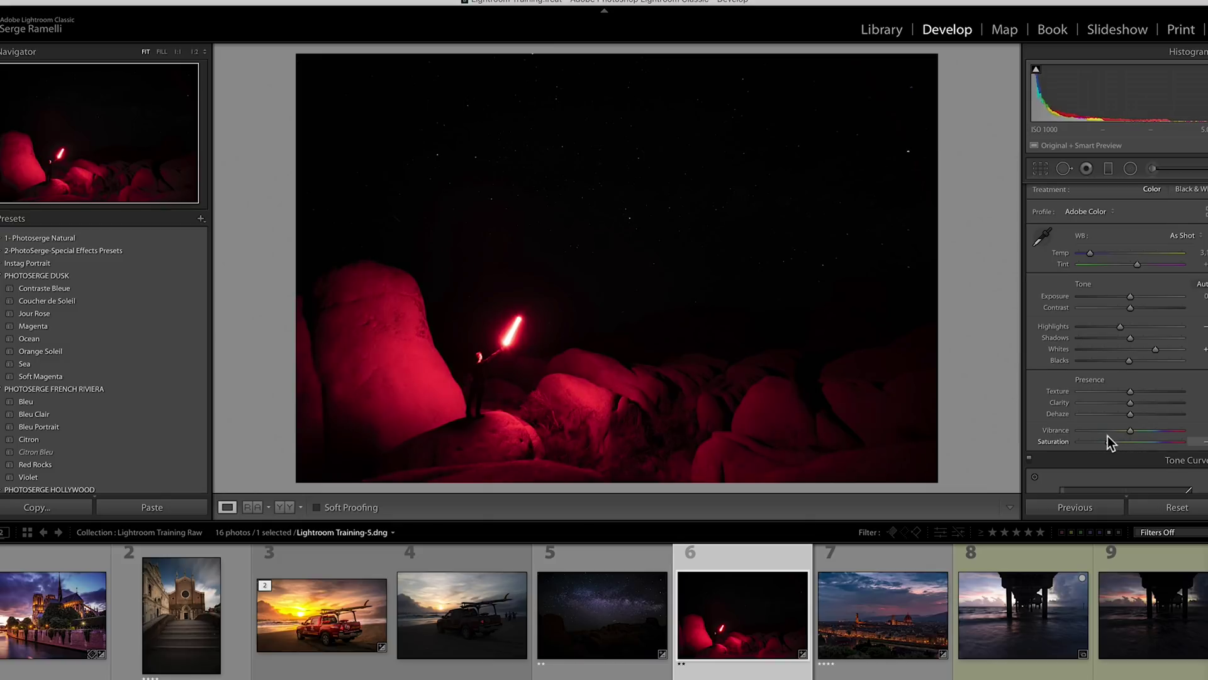
drag(1108, 436, 1115, 435)
click(607, 569)
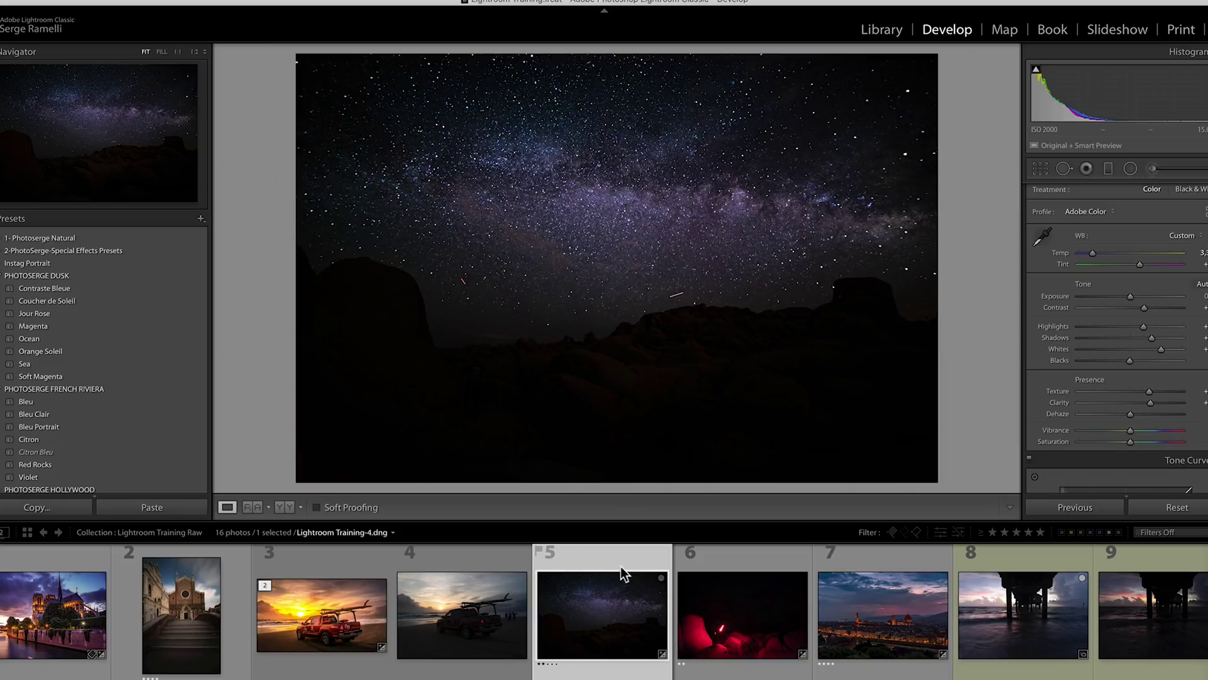
click(741, 556)
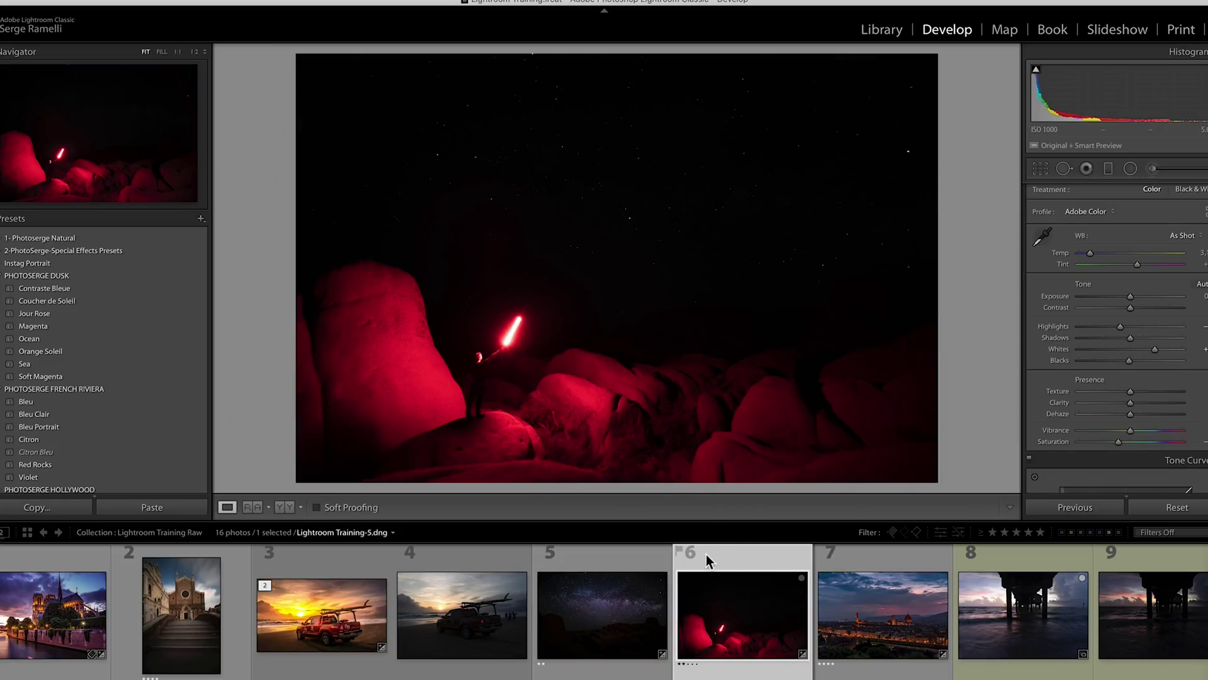
Step: Inspect the red-lit photo at full size by panning around, then return to the fitted view
click(509, 385)
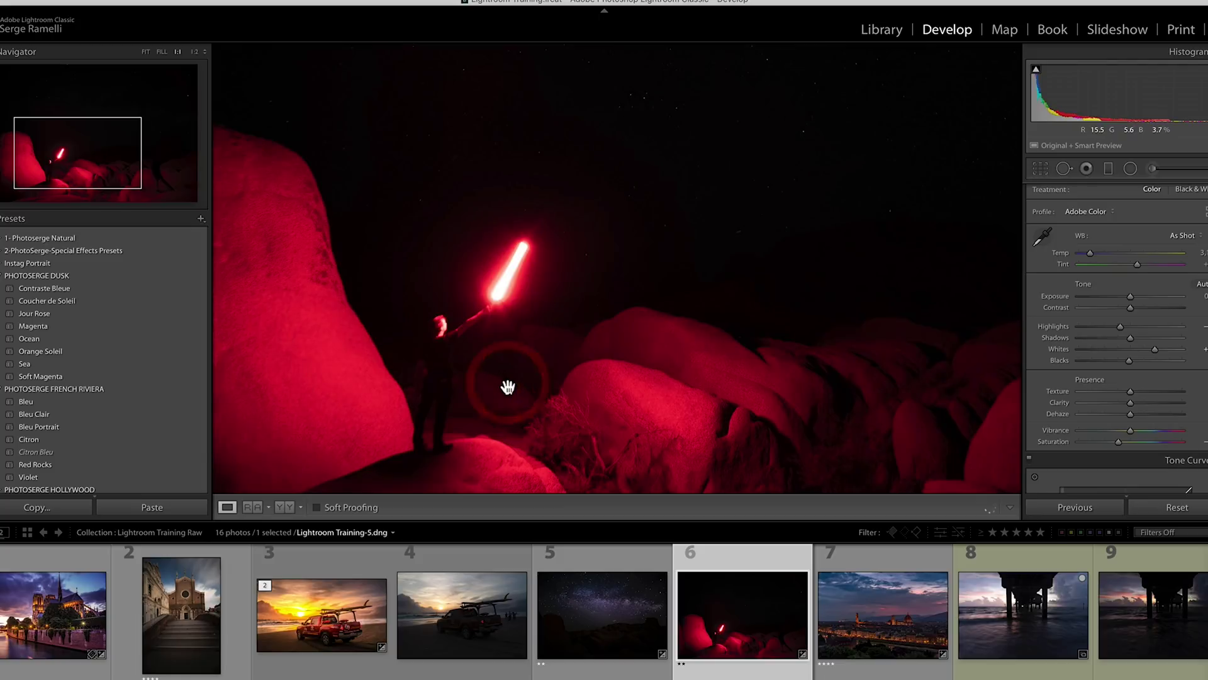
drag(666, 332, 681, 387)
drag(666, 252, 752, 358)
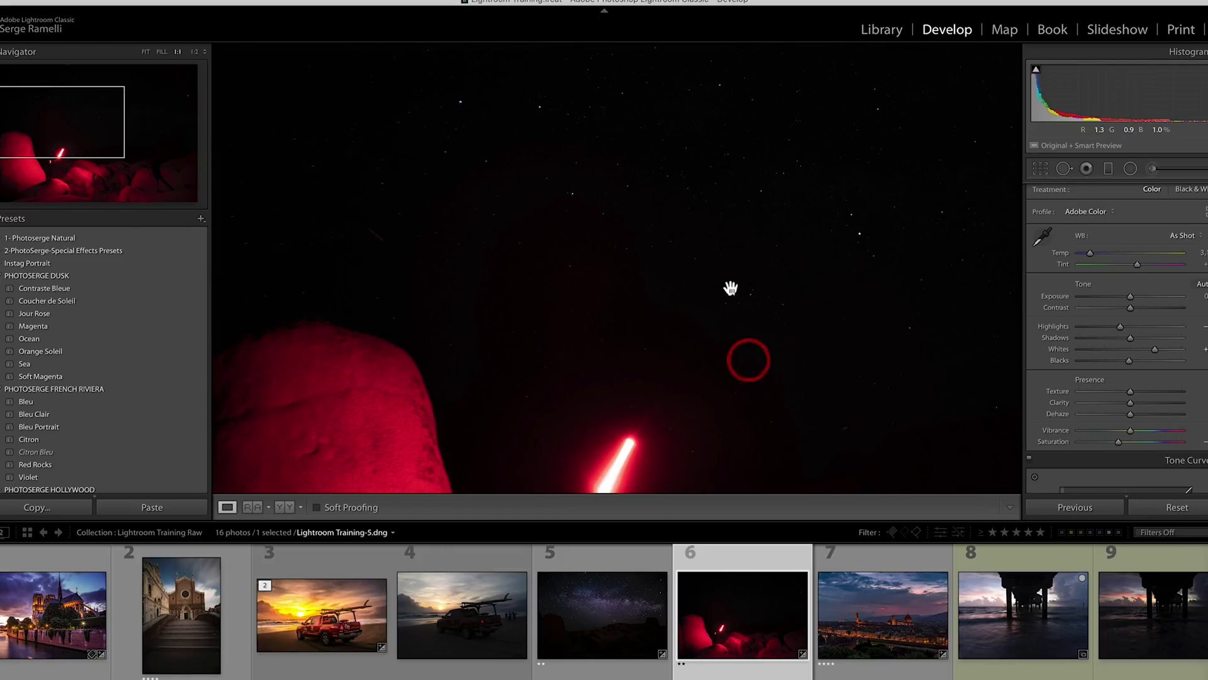
click(427, 397)
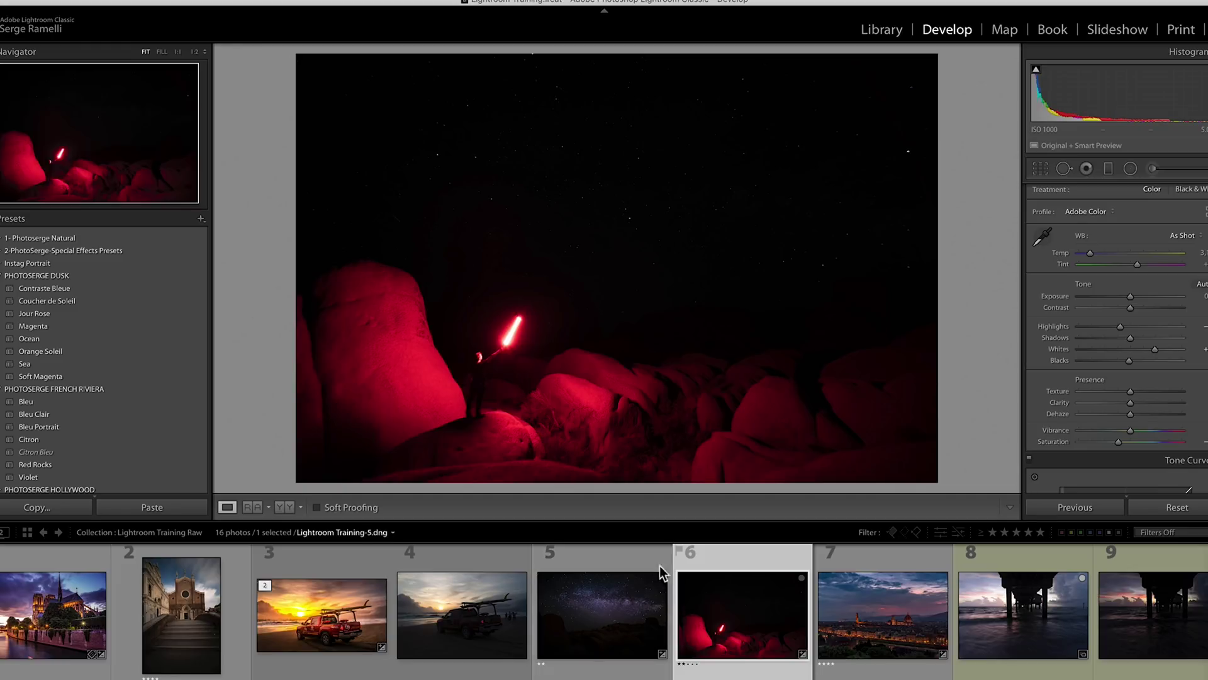
Step: Select the Milky Way photo too and open both as layers in Photoshop
super+click(642, 557)
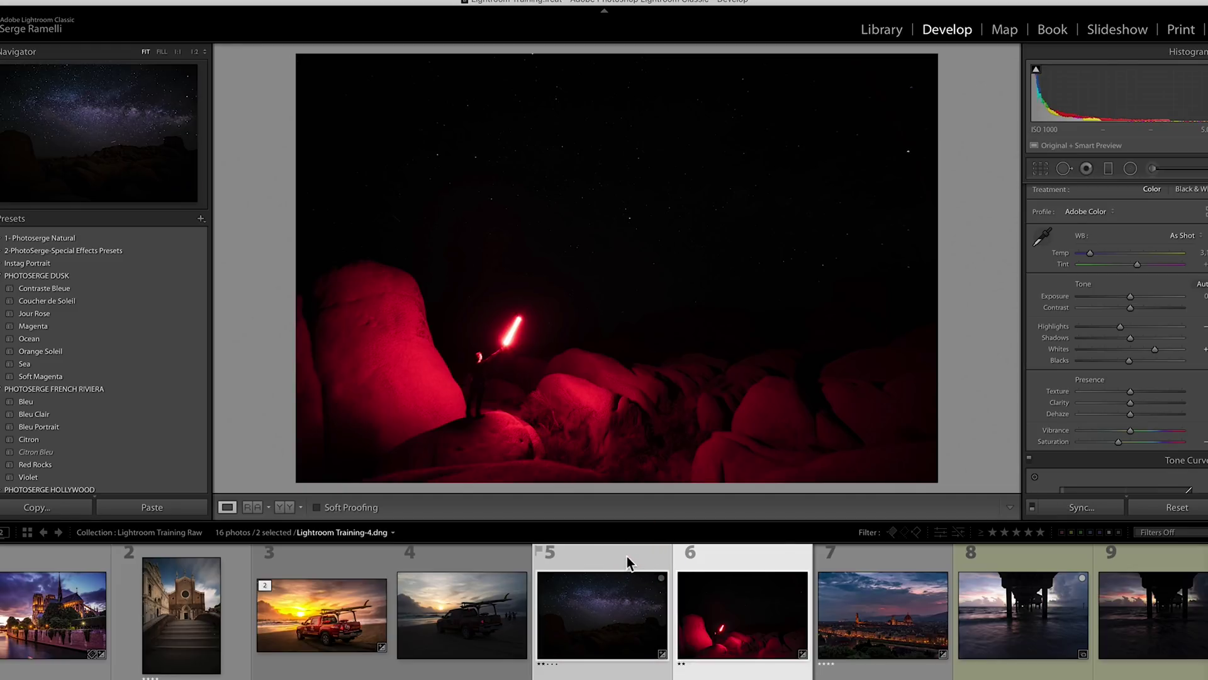
right_click(627, 556)
mouse_move(658, 407)
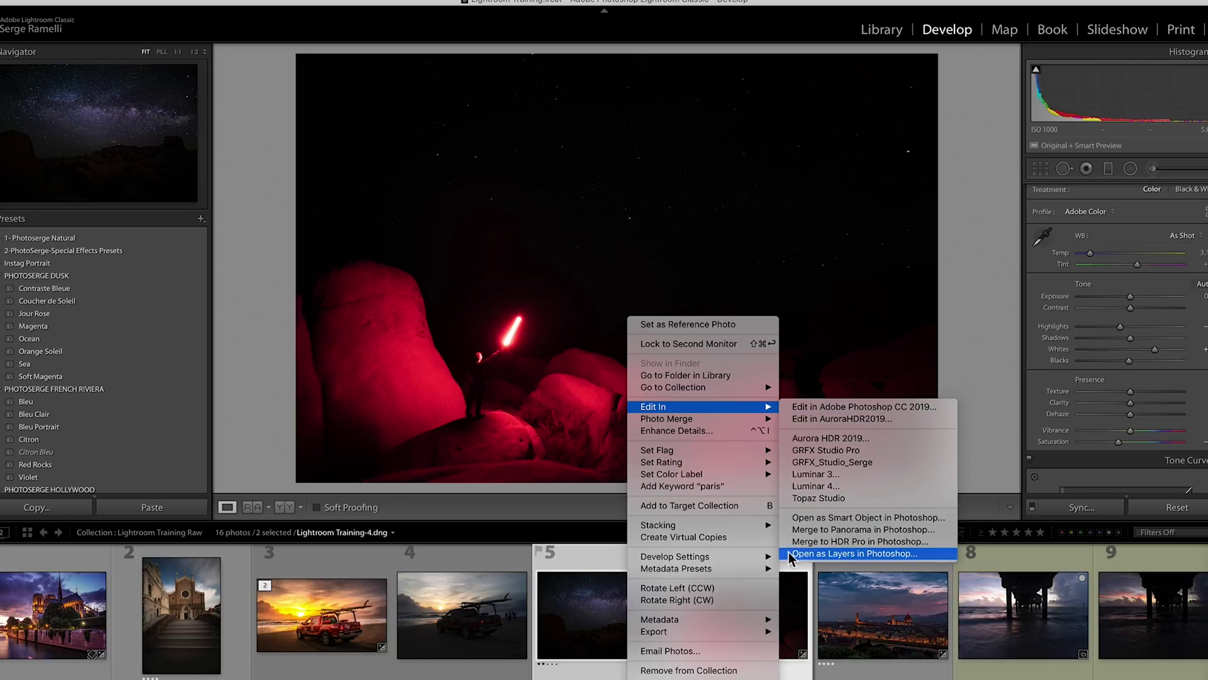
click(911, 553)
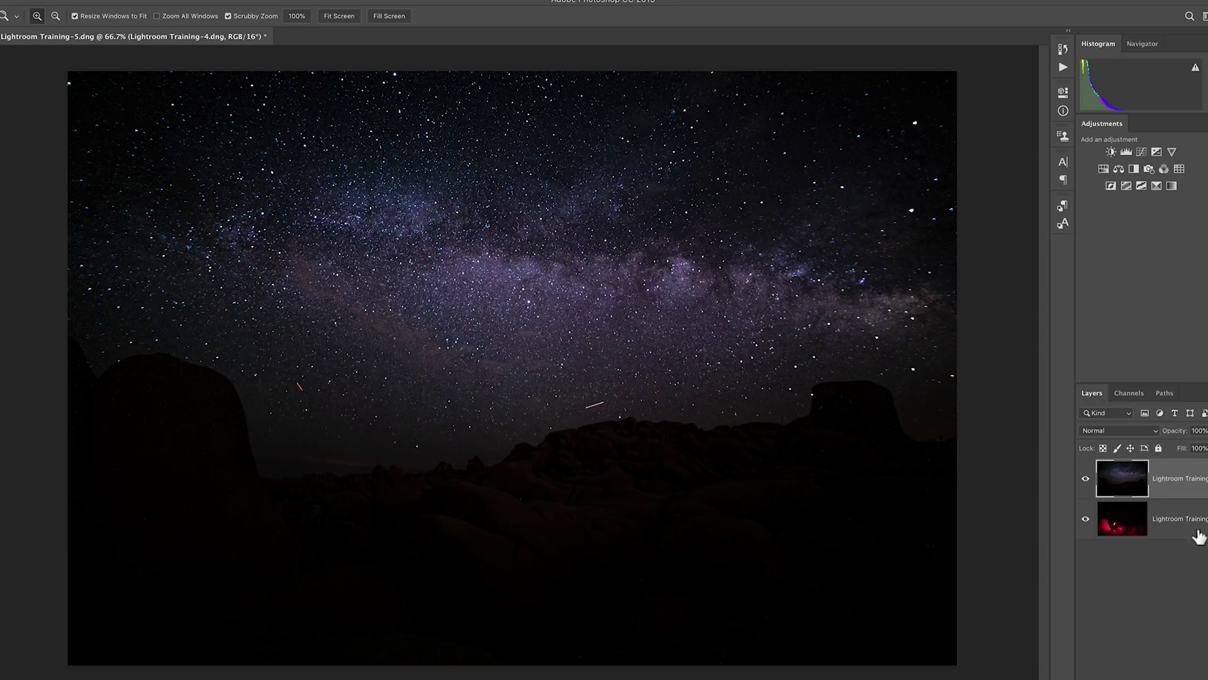
click(1085, 480)
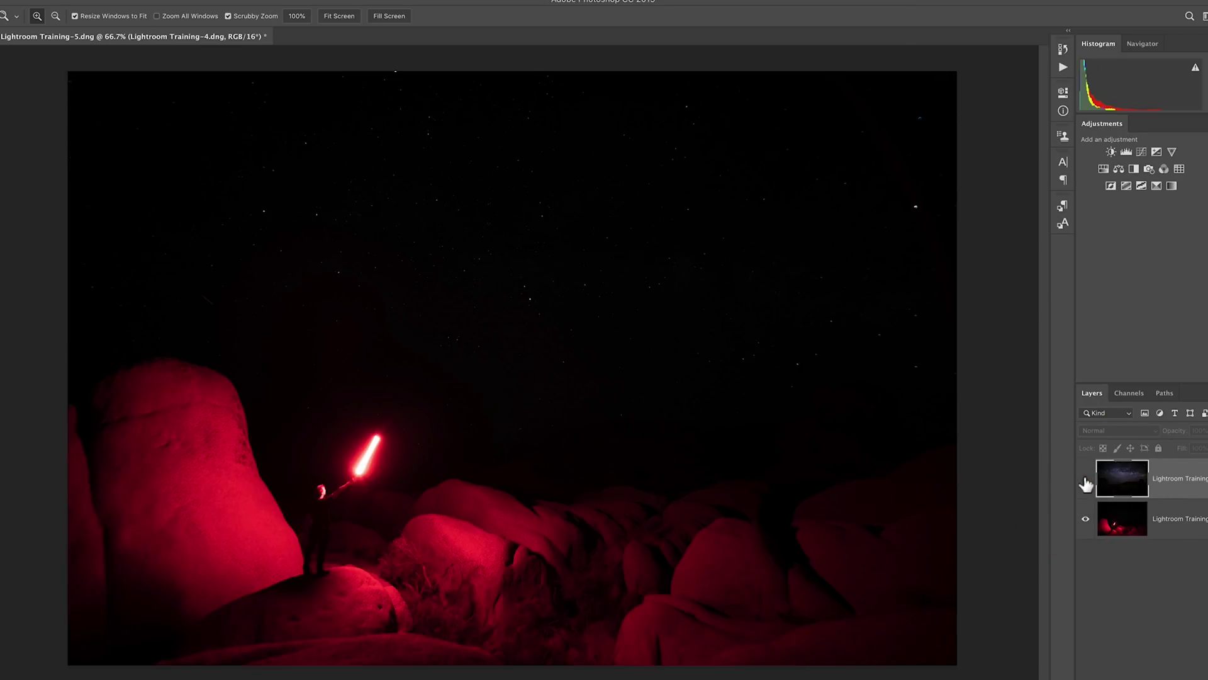
click(1085, 481)
click(1085, 482)
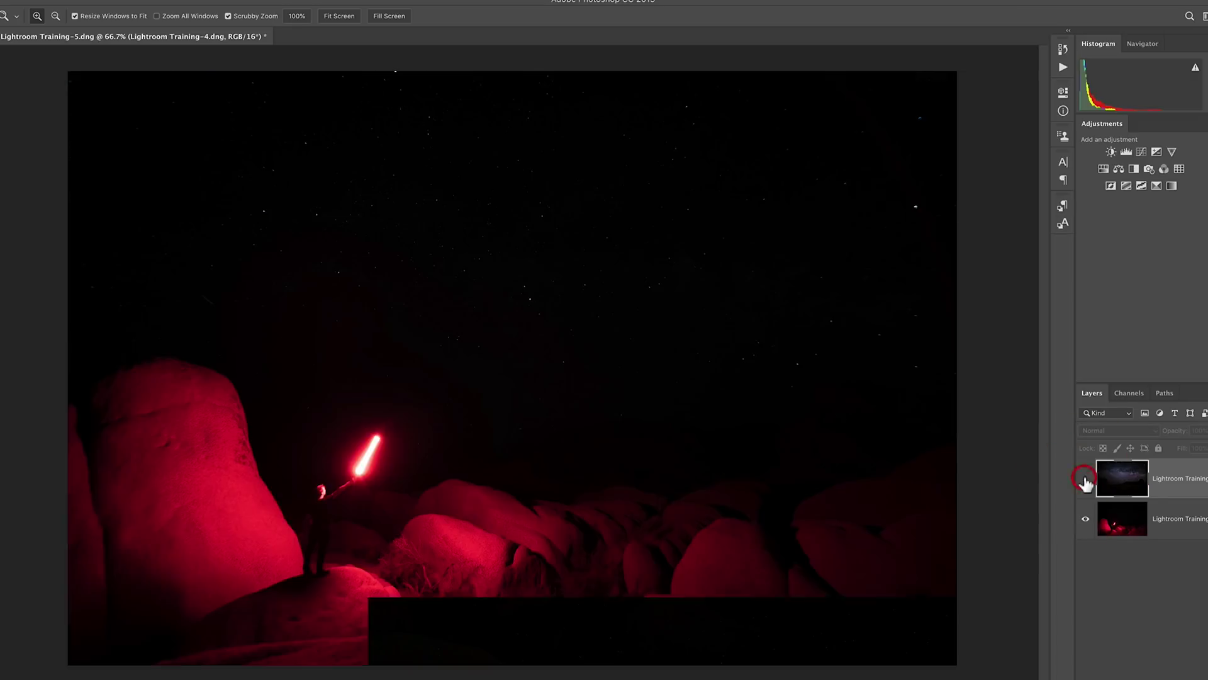
click(1086, 481)
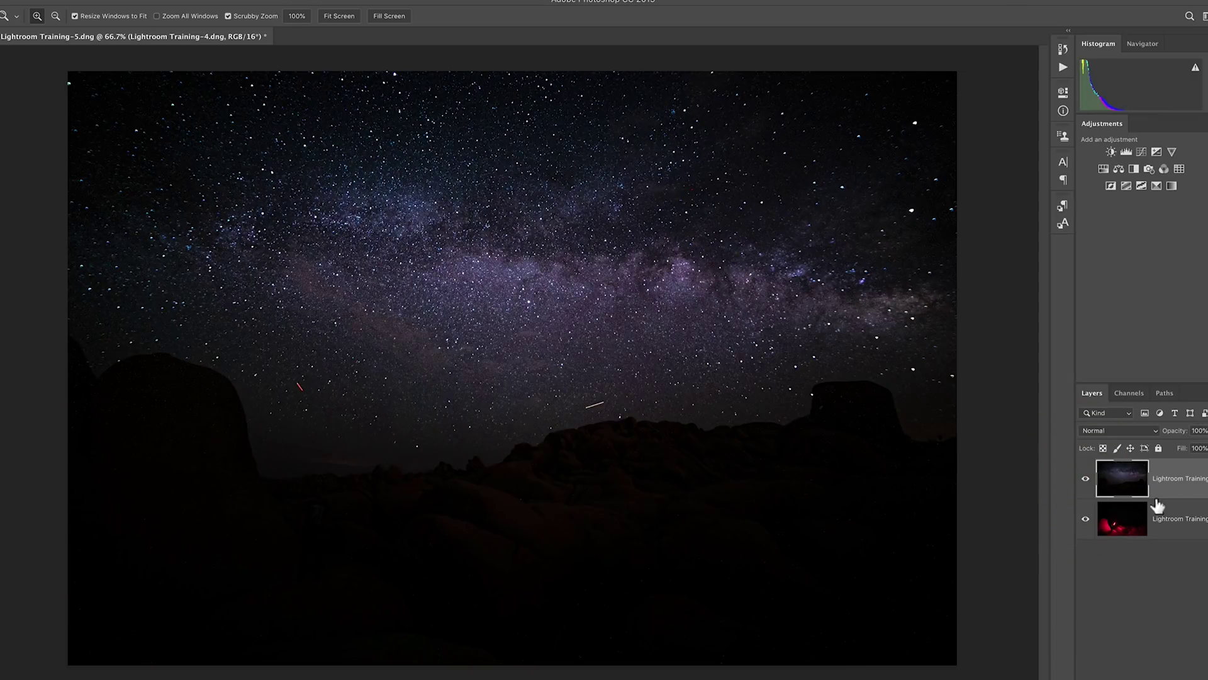
ctrl+click(1187, 499)
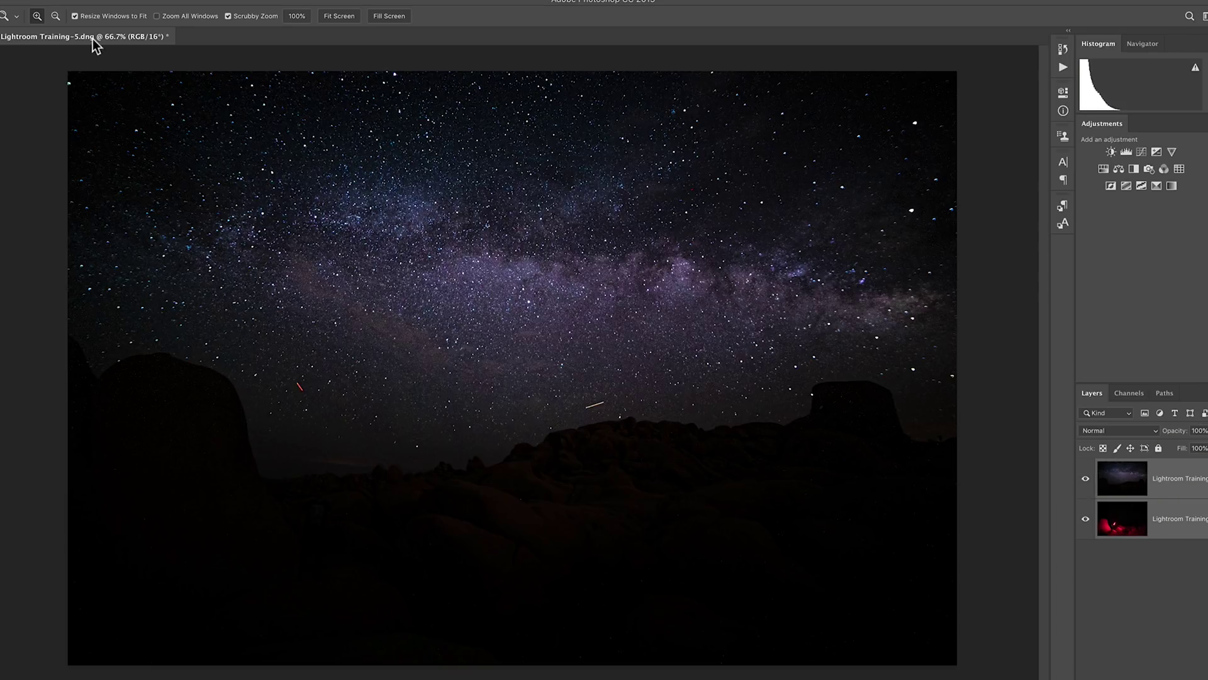
click(101, 1)
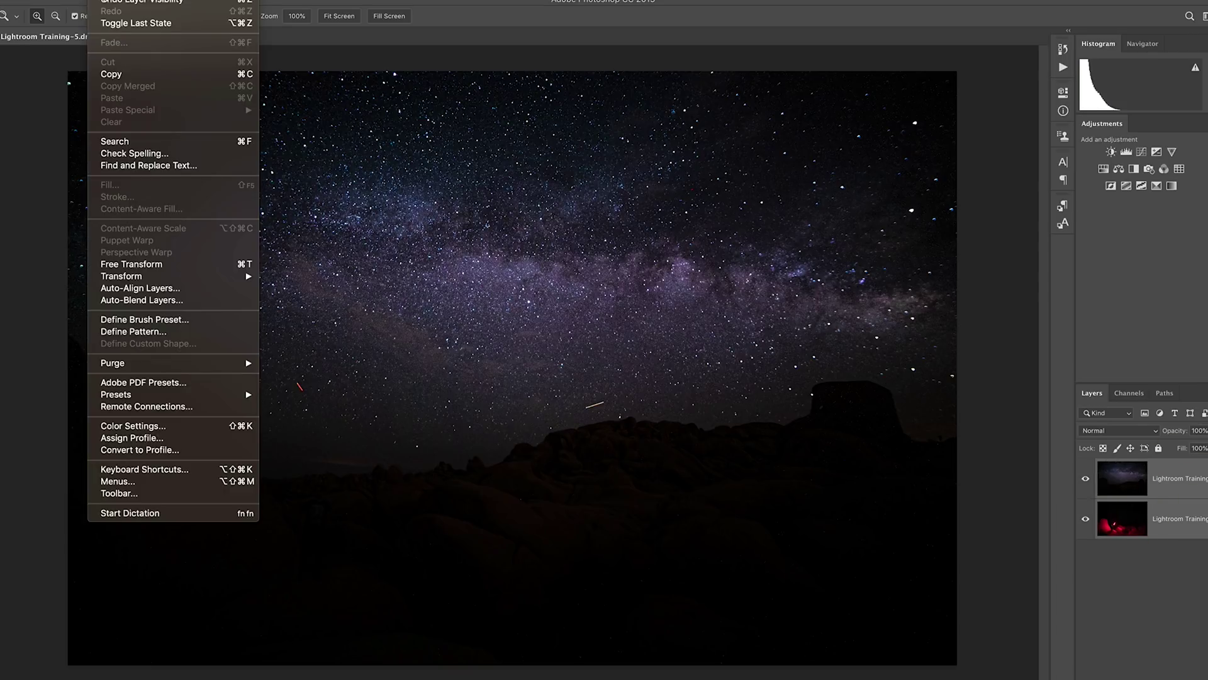
click(154, 288)
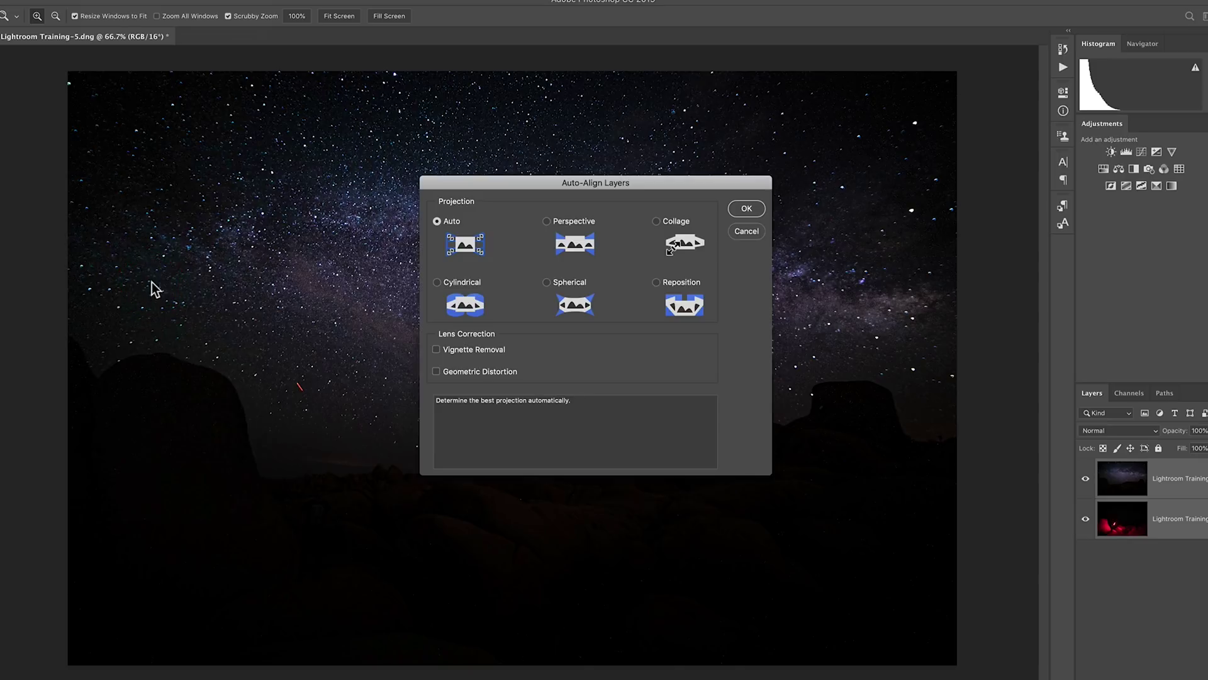
click(745, 210)
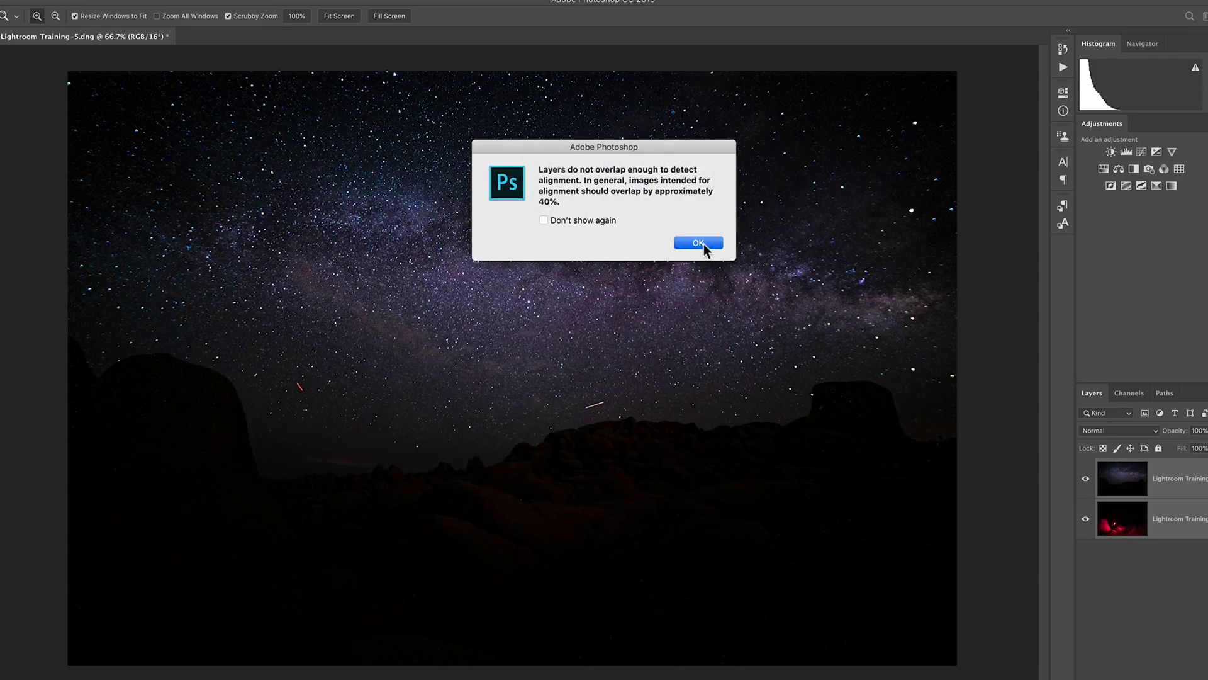
click(698, 243)
click(1198, 542)
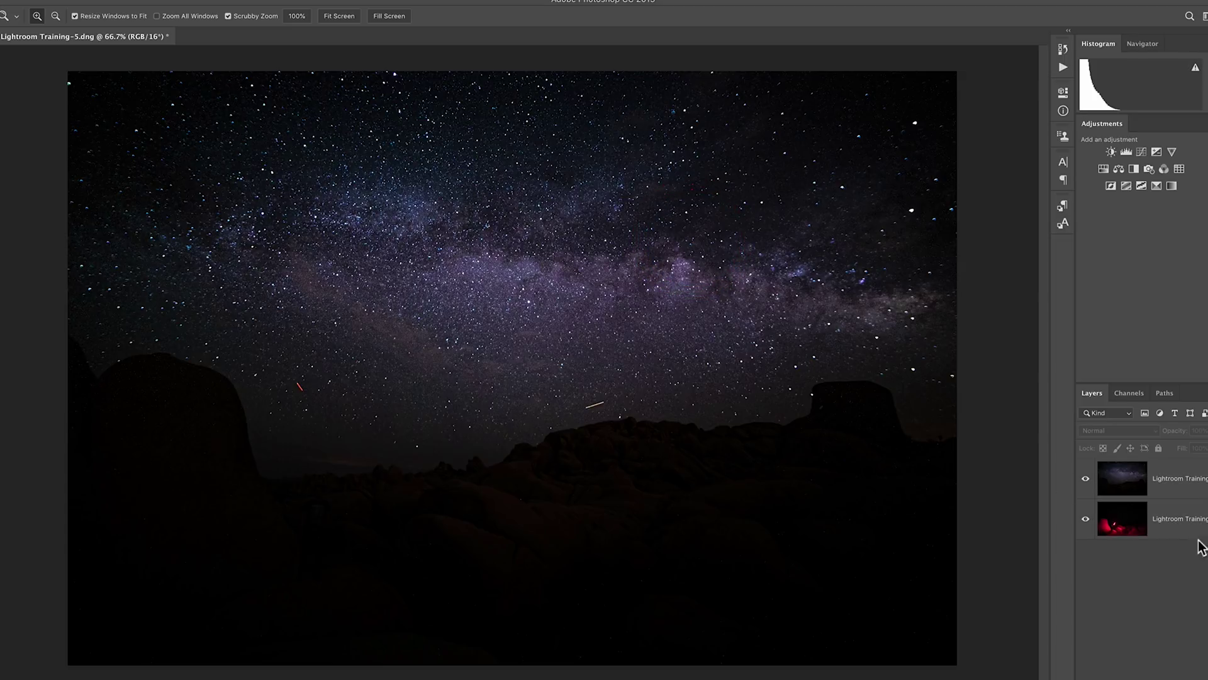
click(1178, 485)
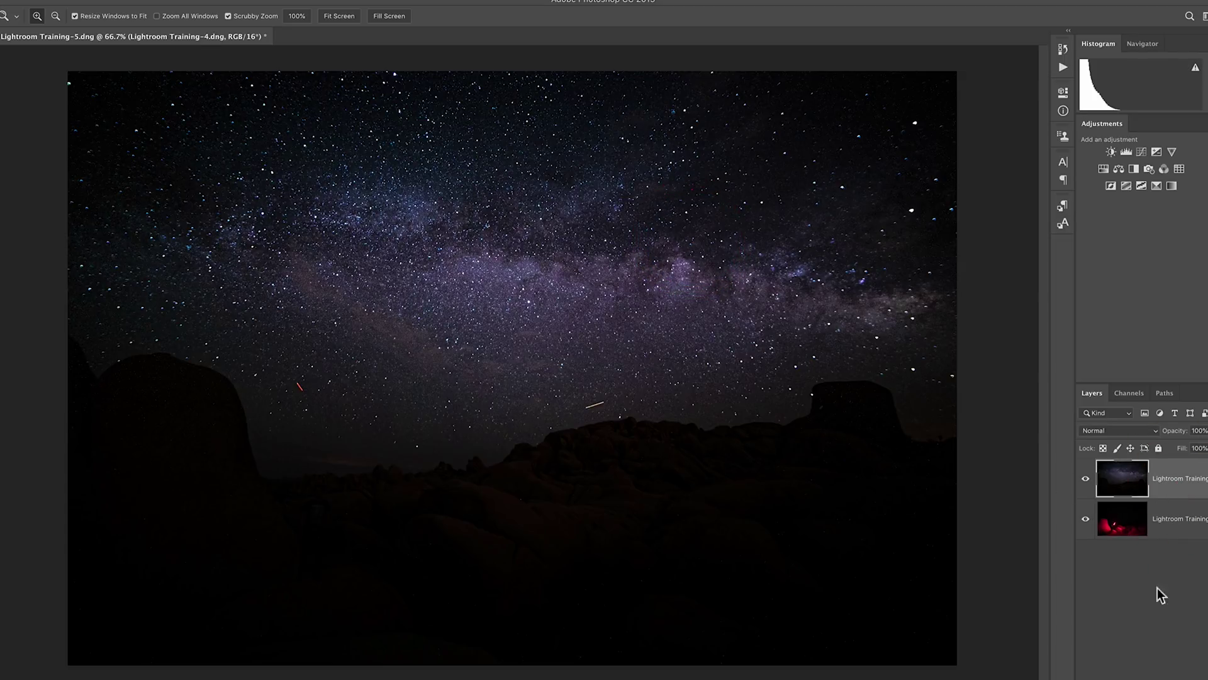
Step: Add a white layer mask to the Milky Way layer and set a black foreground colour for the Brush
click(1164, 673)
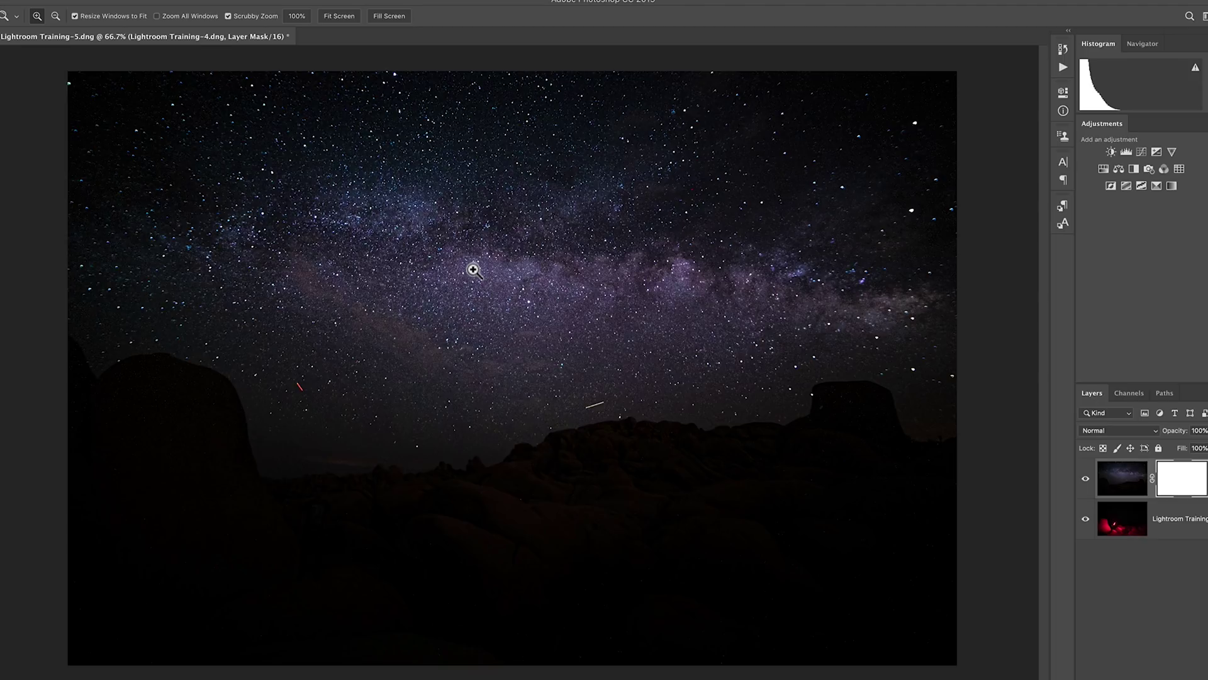
key(b)
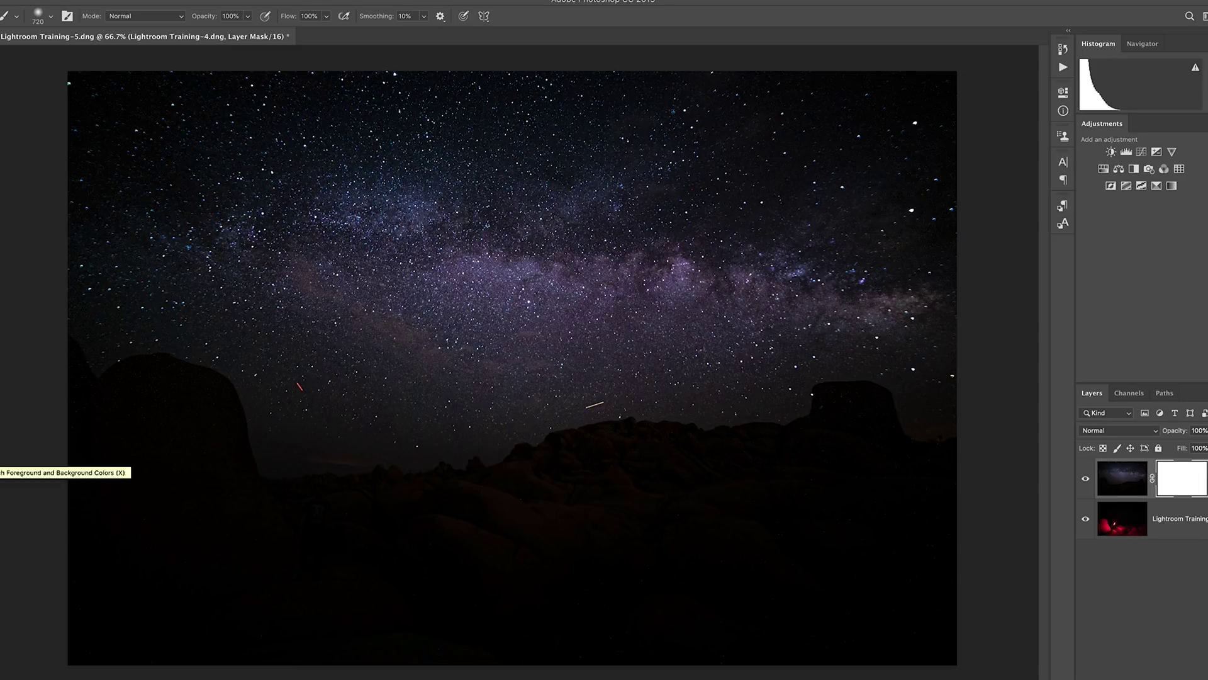
click(3, 485)
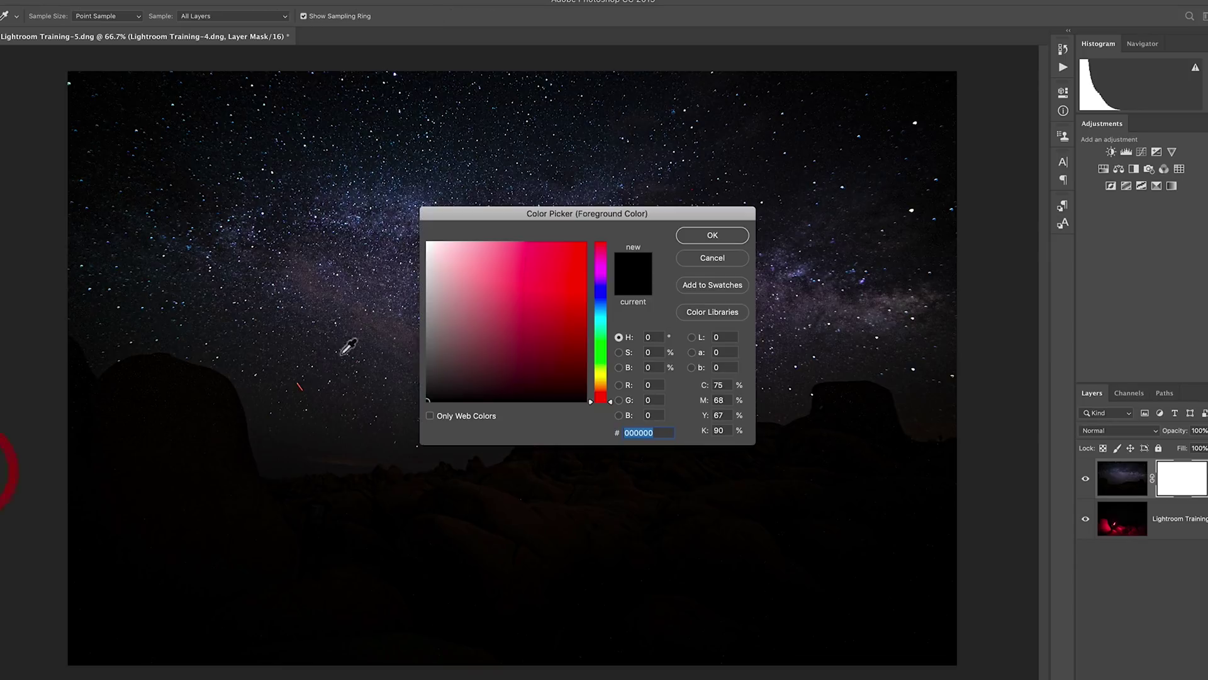
click(502, 326)
click(740, 236)
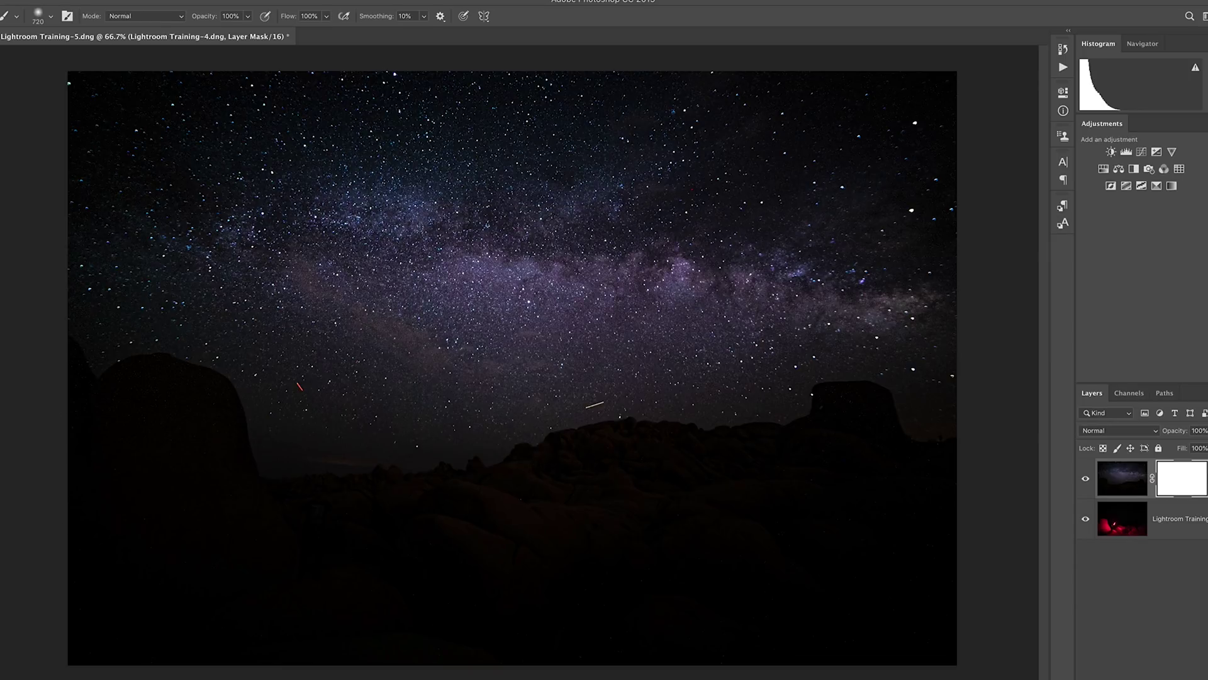
Step: Set the background colour to dark maroon #3a1313
click(2, 497)
click(535, 365)
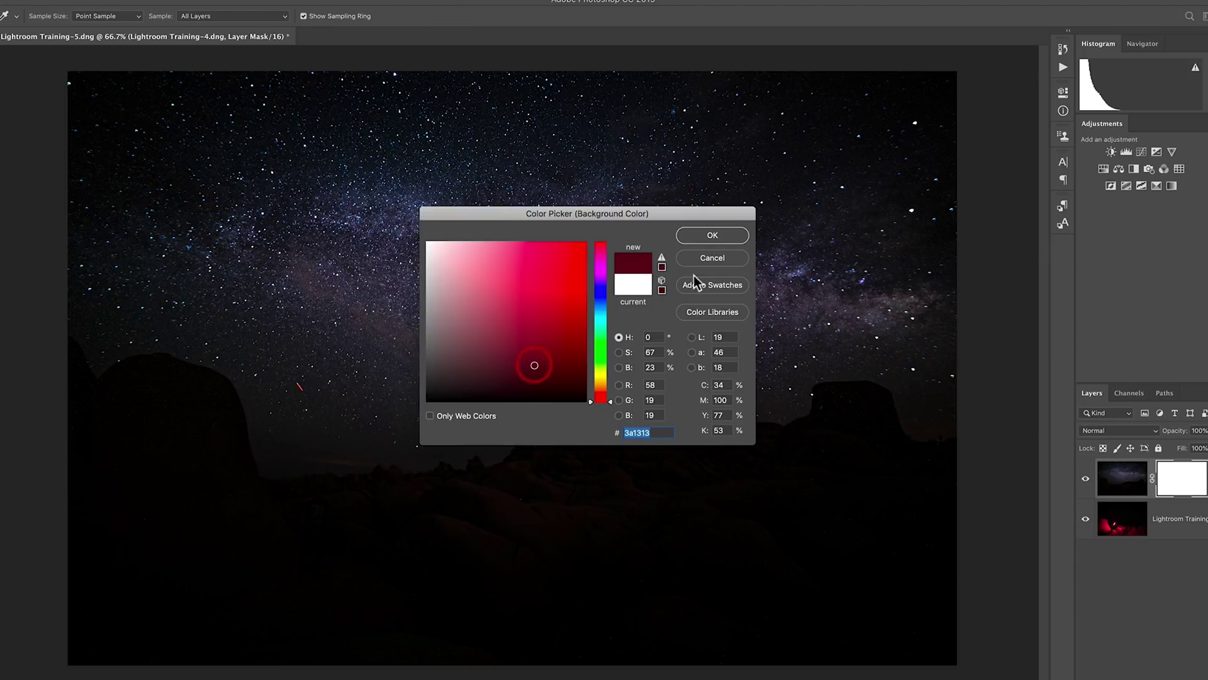
click(708, 239)
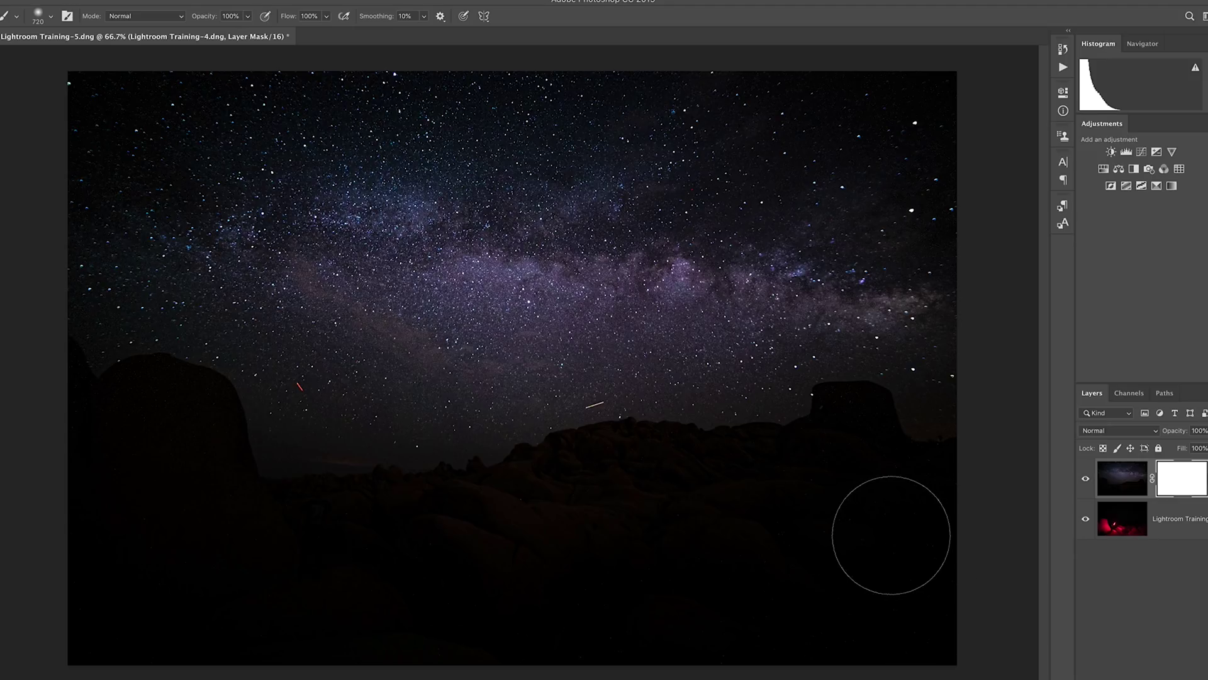
Step: Paint black on the Milky Way layer's mask over the lower rocks with a 720 px, 0% hardness brush
right_click(825, 518)
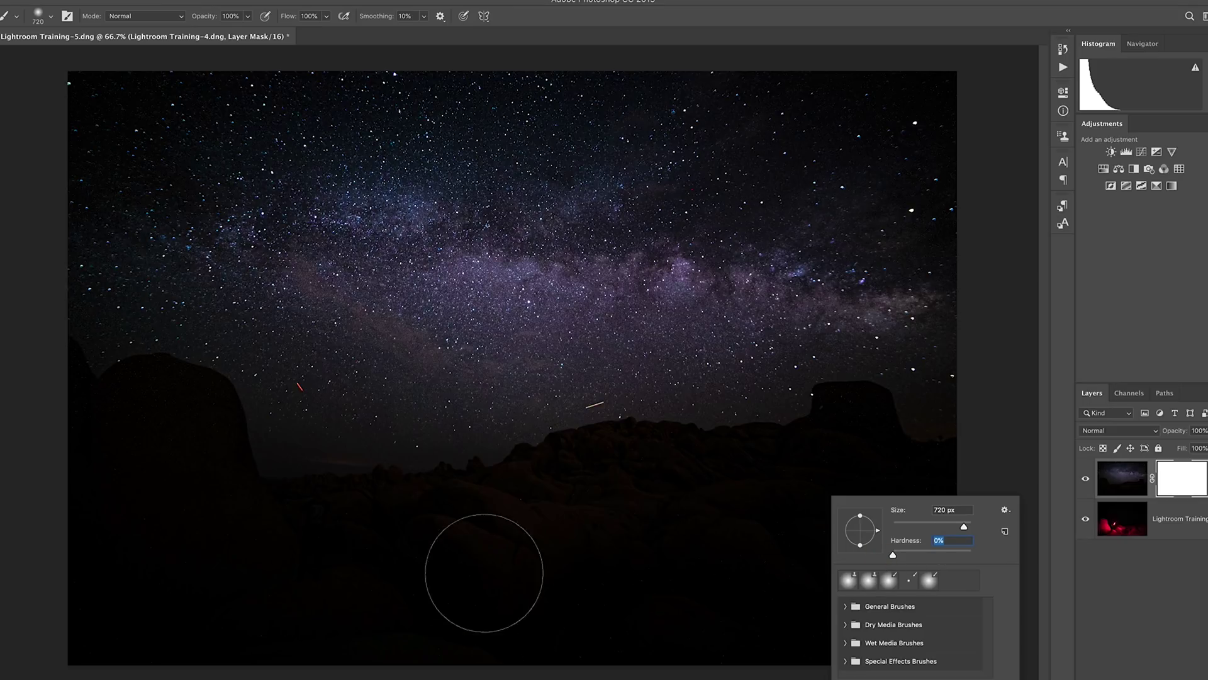
key(Return)
mouse_move(604, 577)
mouse_down()
mouse_move(796, 553)
mouse_move(431, 568)
mouse_move(742, 485)
mouse_move(256, 539)
mouse_move(452, 524)
mouse_move(329, 567)
mouse_move(399, 507)
mouse_move(79, 388)
mouse_move(113, 575)
mouse_move(370, 615)
mouse_move(317, 521)
mouse_move(655, 478)
mouse_move(418, 508)
mouse_move(792, 480)
mouse_move(833, 598)
mouse_move(755, 642)
mouse_move(432, 634)
mouse_move(175, 573)
mouse_move(108, 418)
mouse_move(102, 615)
mouse_move(672, 620)
mouse_move(992, 535)
mouse_move(844, 445)
mouse_move(464, 499)
mouse_move(931, 418)
mouse_move(378, 462)
mouse_move(1028, 413)
mouse_up()
Step: Restore stars and ridge along the horizon, then soften the left rock at 36% brush opacity
right_click(526, 405)
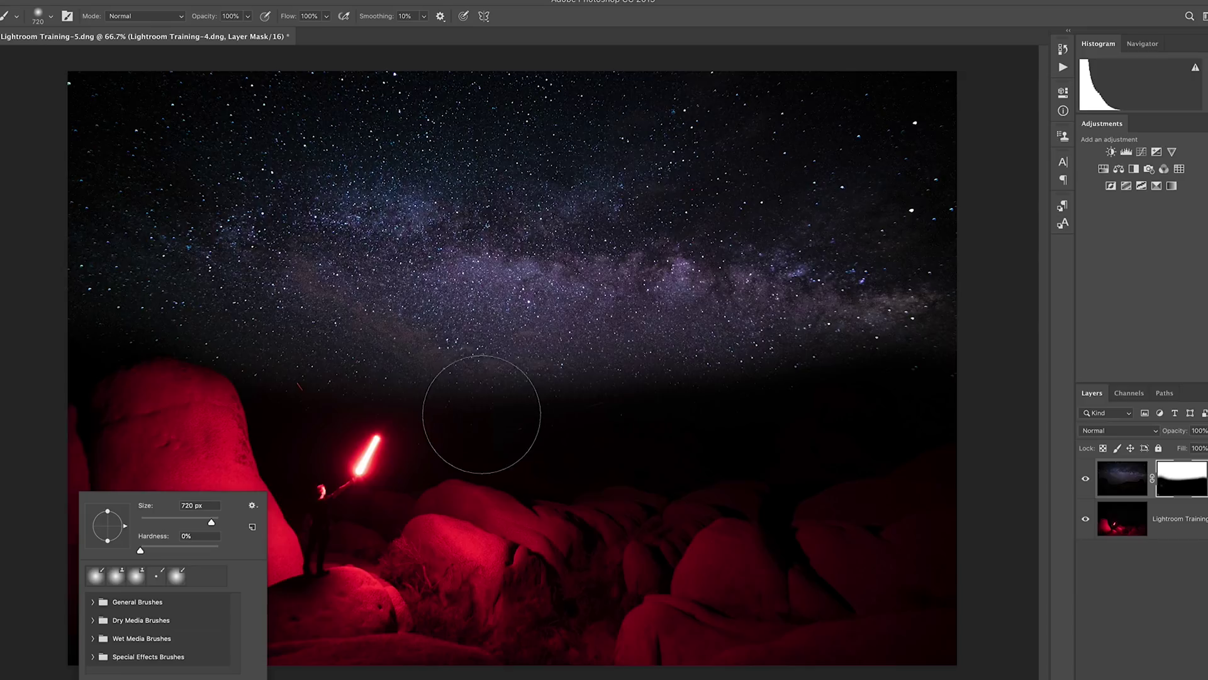
key(Escape)
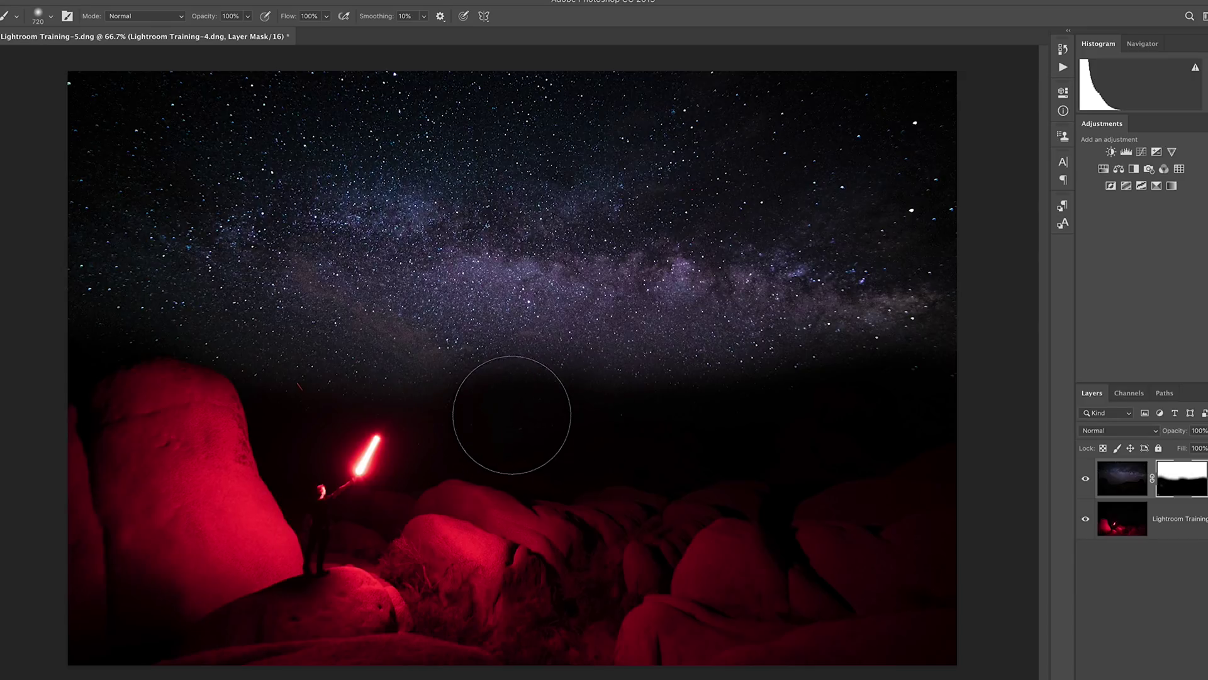
mouse_move(510, 412)
mouse_down()
mouse_move(626, 417)
mouse_move(542, 424)
mouse_move(742, 403)
mouse_move(832, 363)
mouse_move(711, 400)
mouse_move(891, 371)
mouse_move(935, 349)
mouse_move(885, 372)
mouse_move(546, 424)
mouse_move(451, 424)
mouse_move(474, 398)
mouse_move(348, 396)
mouse_move(283, 413)
mouse_move(272, 436)
mouse_move(205, 424)
mouse_up()
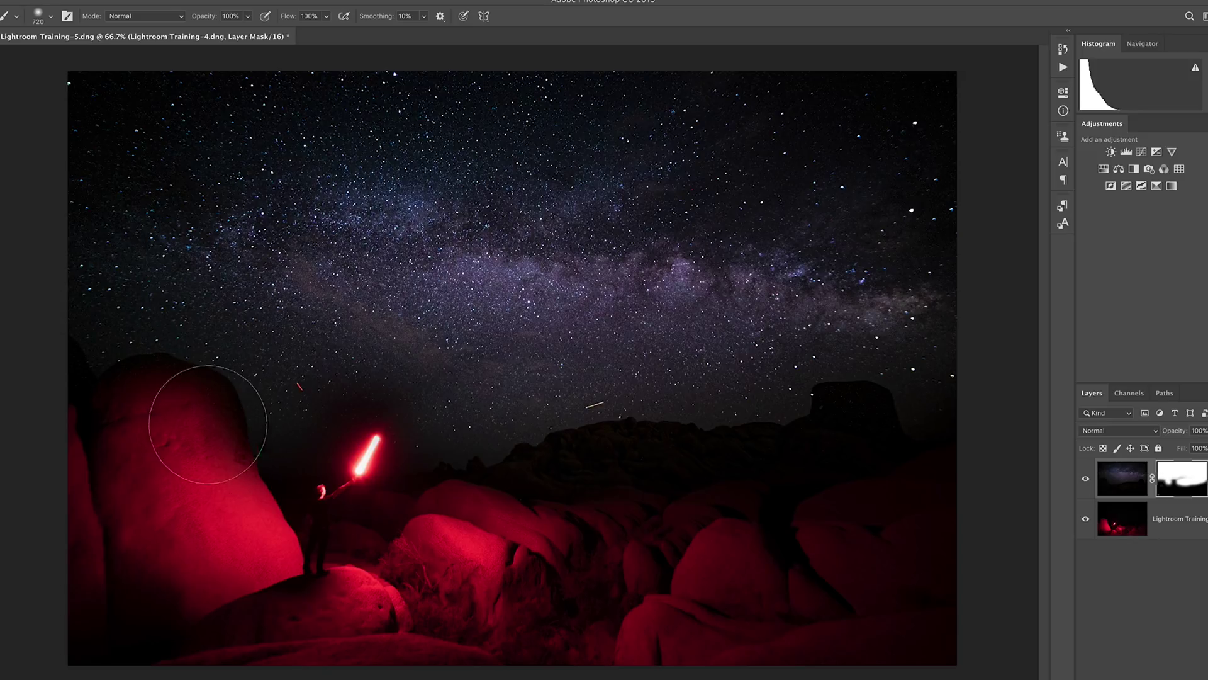
drag(204, 22, 157, 23)
mouse_move(140, 391)
mouse_down()
mouse_move(189, 432)
mouse_move(189, 391)
mouse_move(83, 400)
mouse_up()
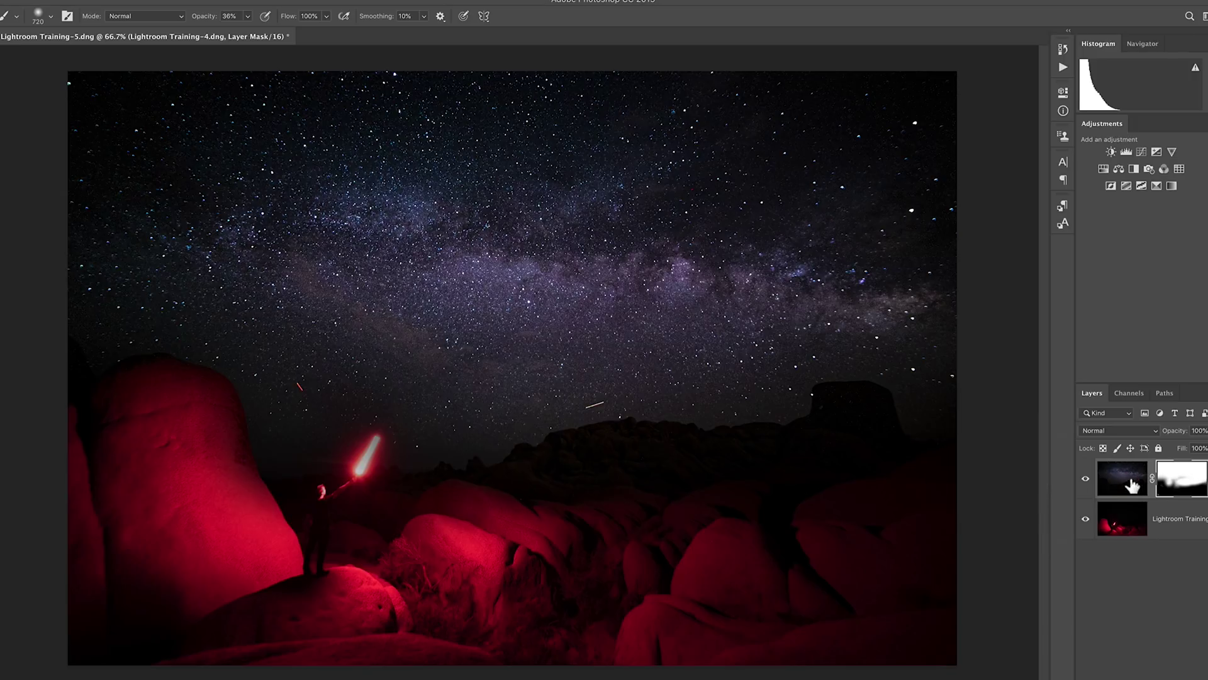
click(1122, 478)
Step: Zoom out to fit the whole image and add a new empty layer on top
key(z)
alt+click(369, 348)
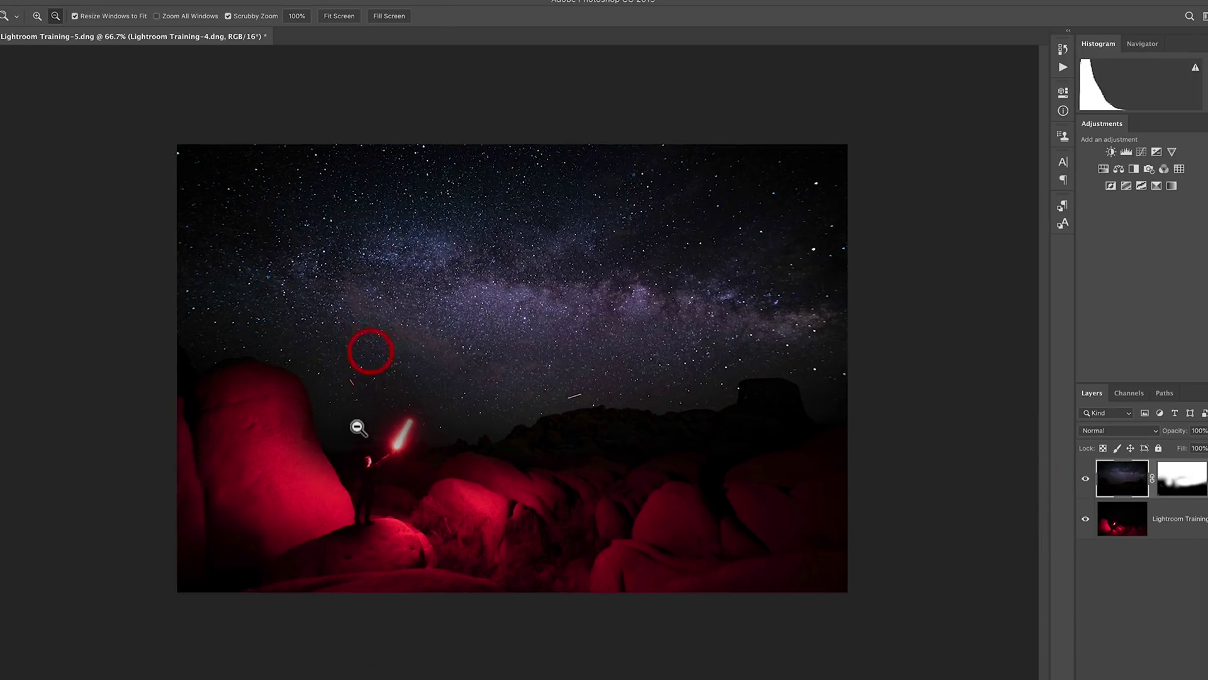
alt+click(369, 432)
click(410, 441)
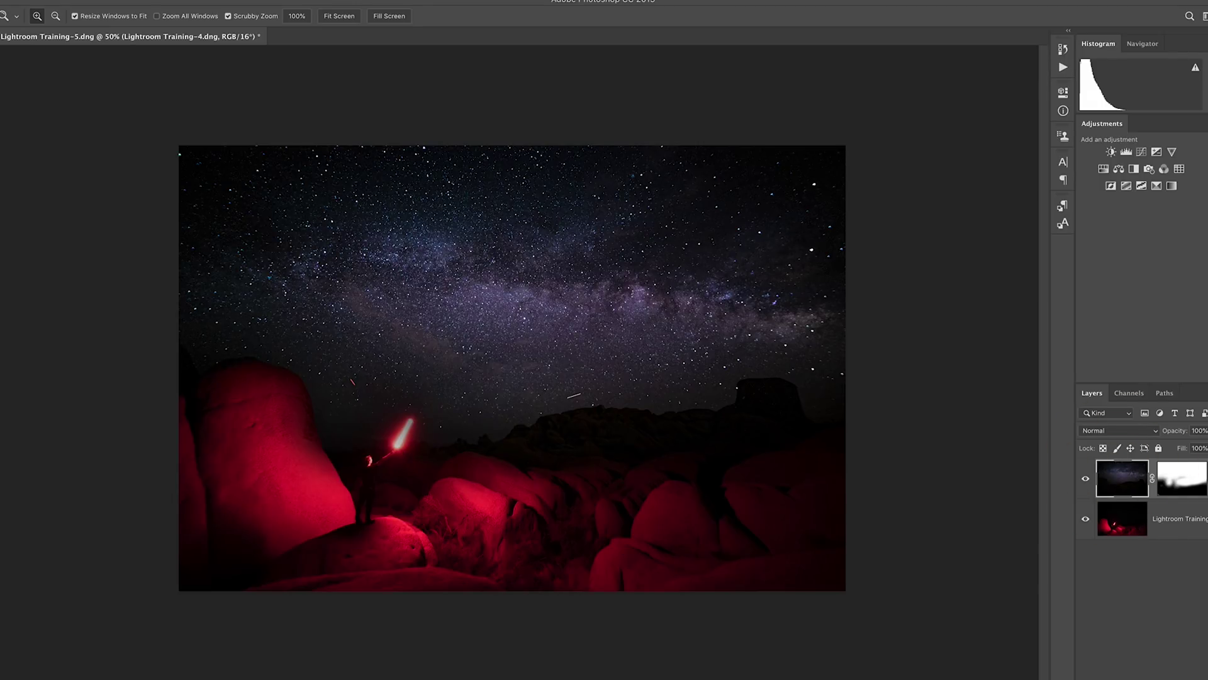
click(1177, 655)
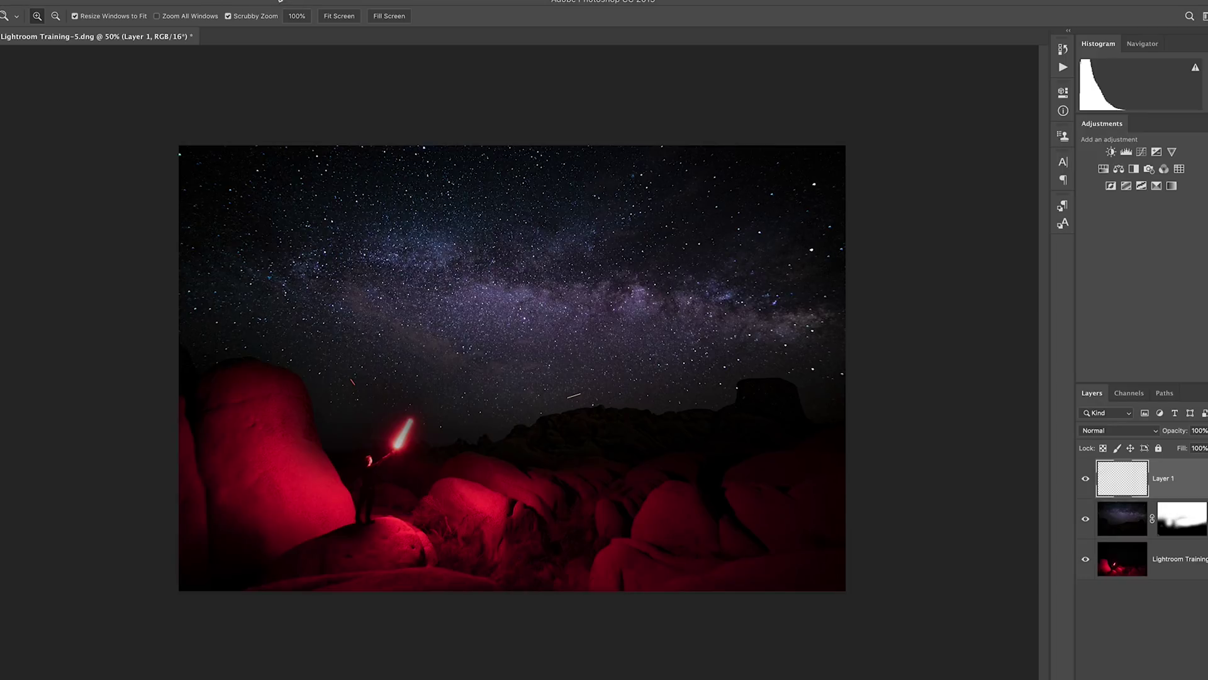
Step: Attempt a Lens Flare on the empty layer and dismiss the resulting error message
click(277, 2)
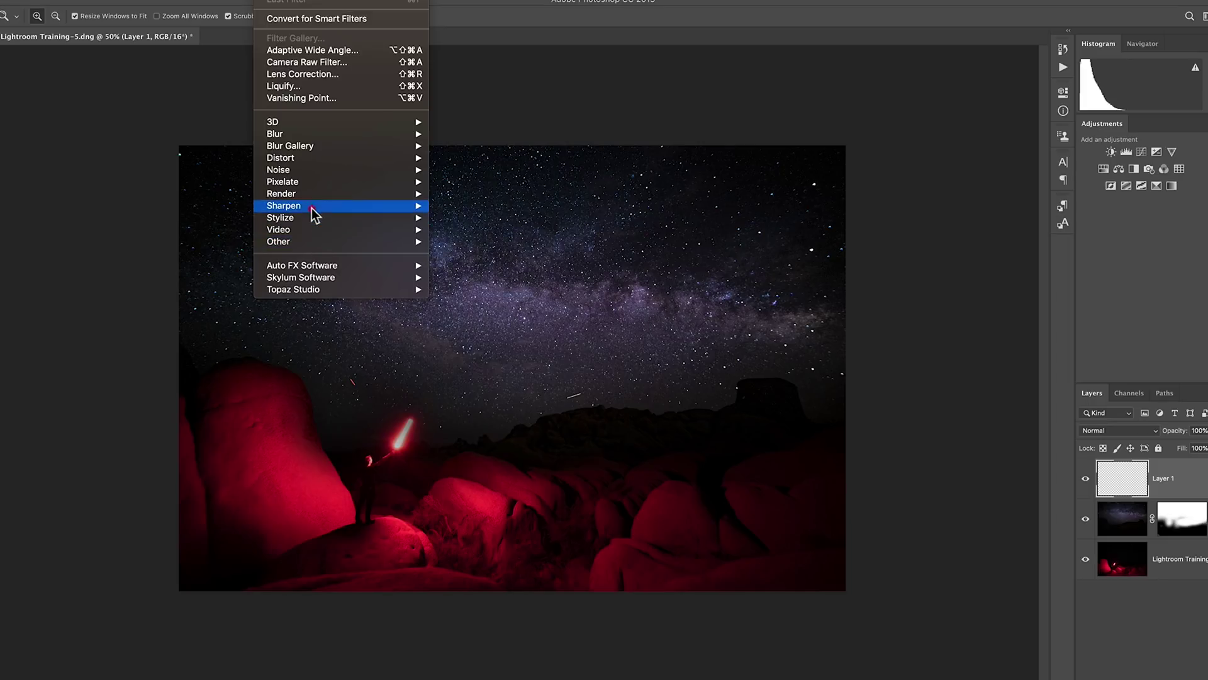
mouse_move(317, 244)
mouse_move(318, 194)
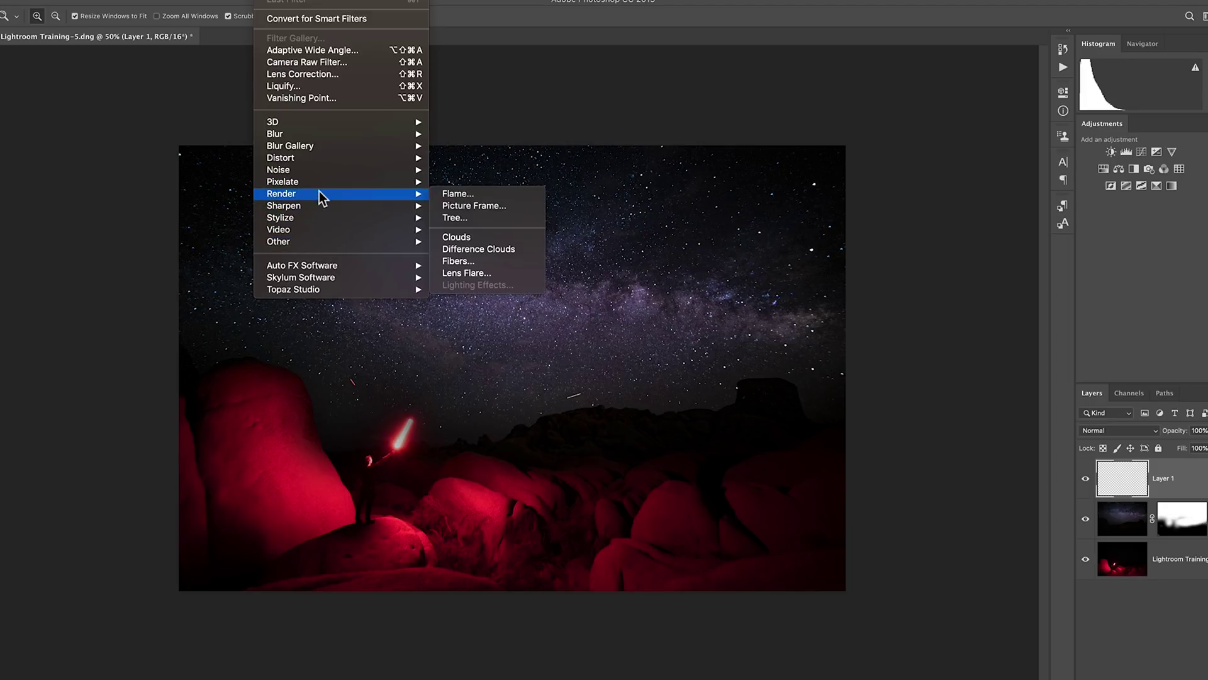
click(490, 273)
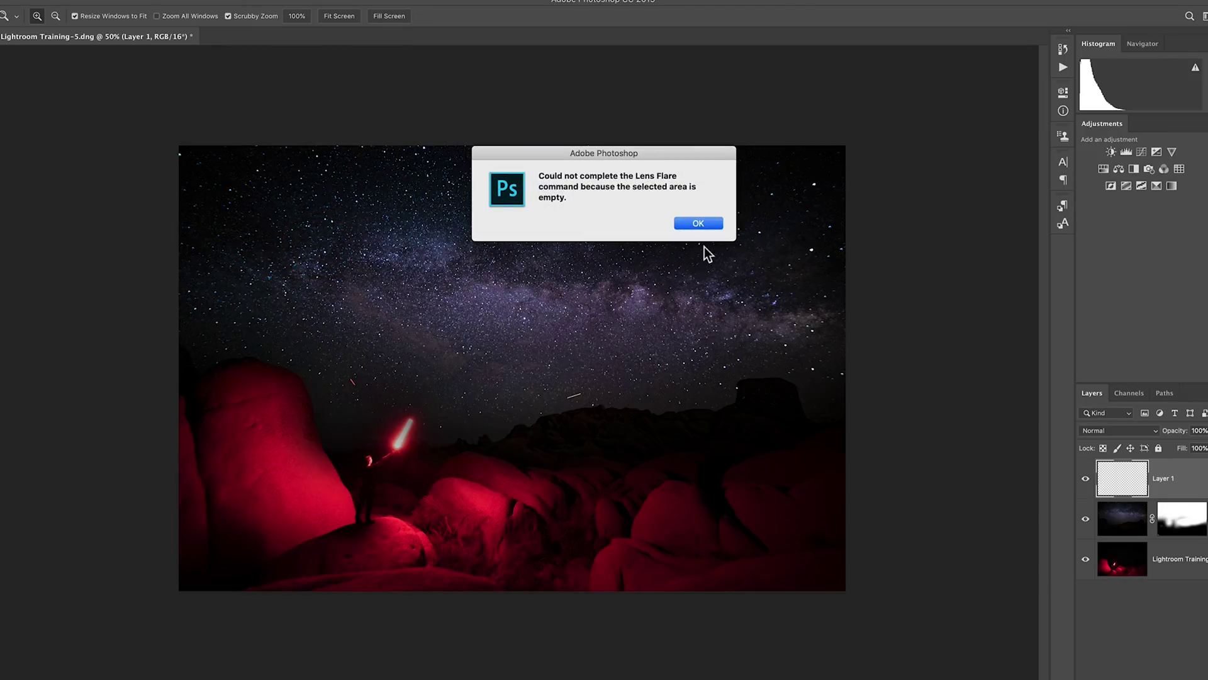
click(699, 222)
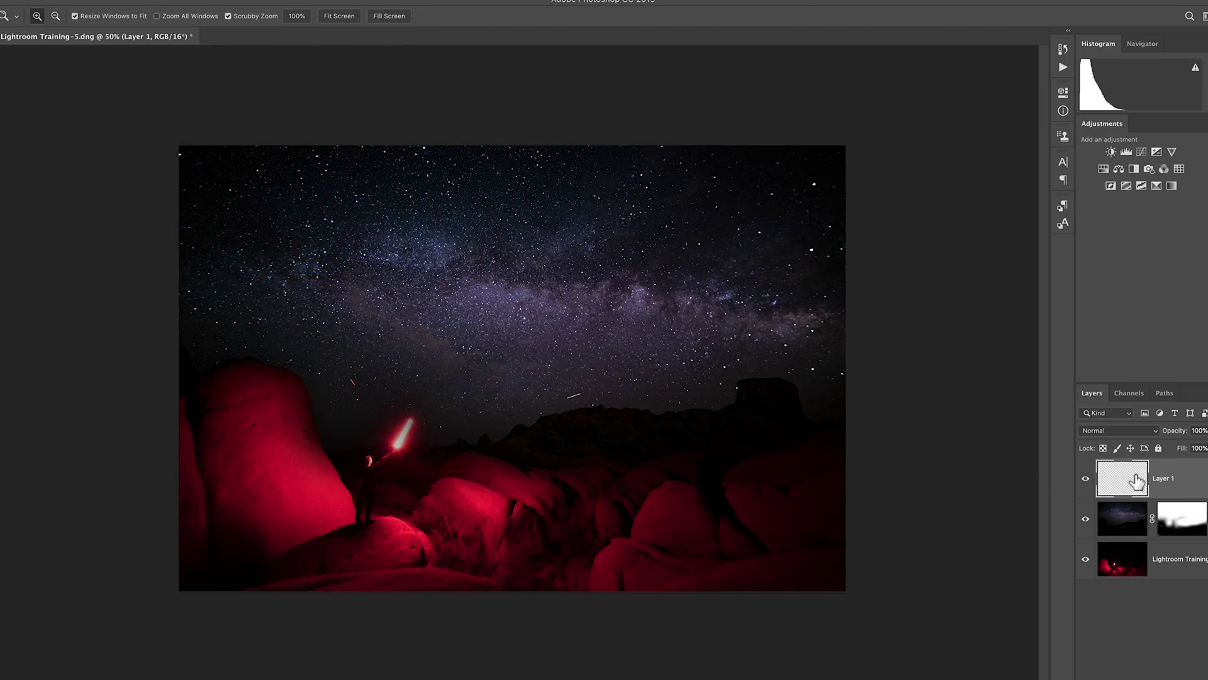
Step: Fill Layer 1 entirely with black using the Fill dialog's Black contents
click(1137, 491)
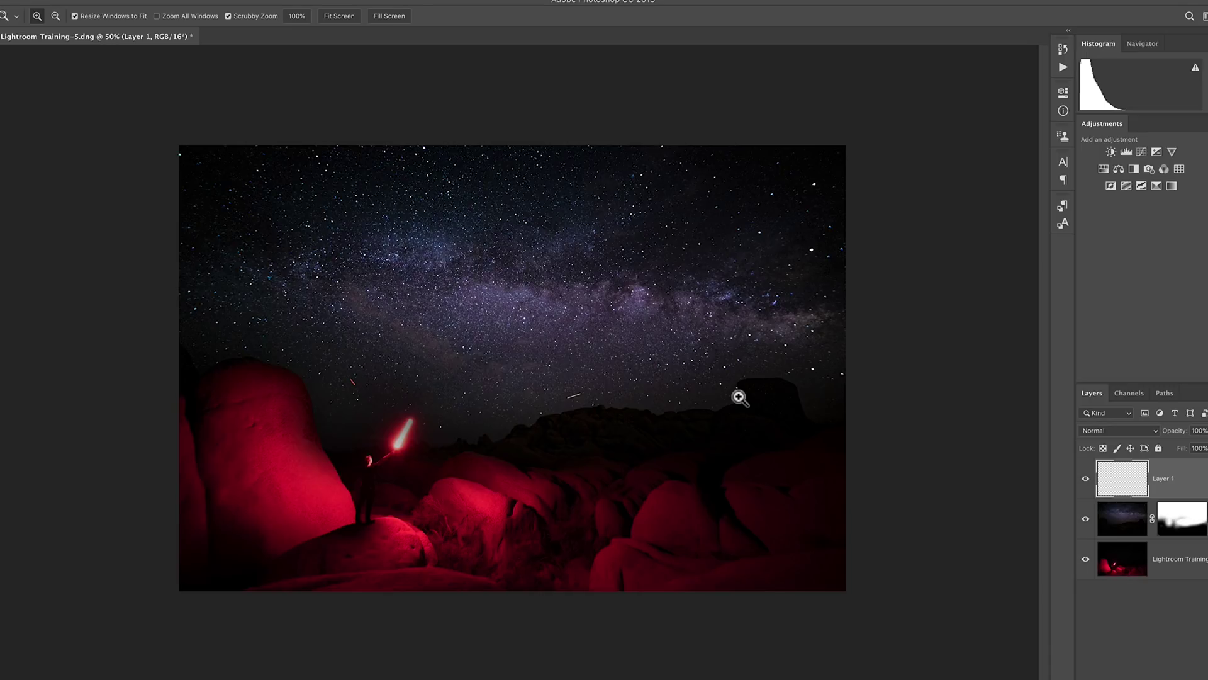
key(alt+BackSpace)
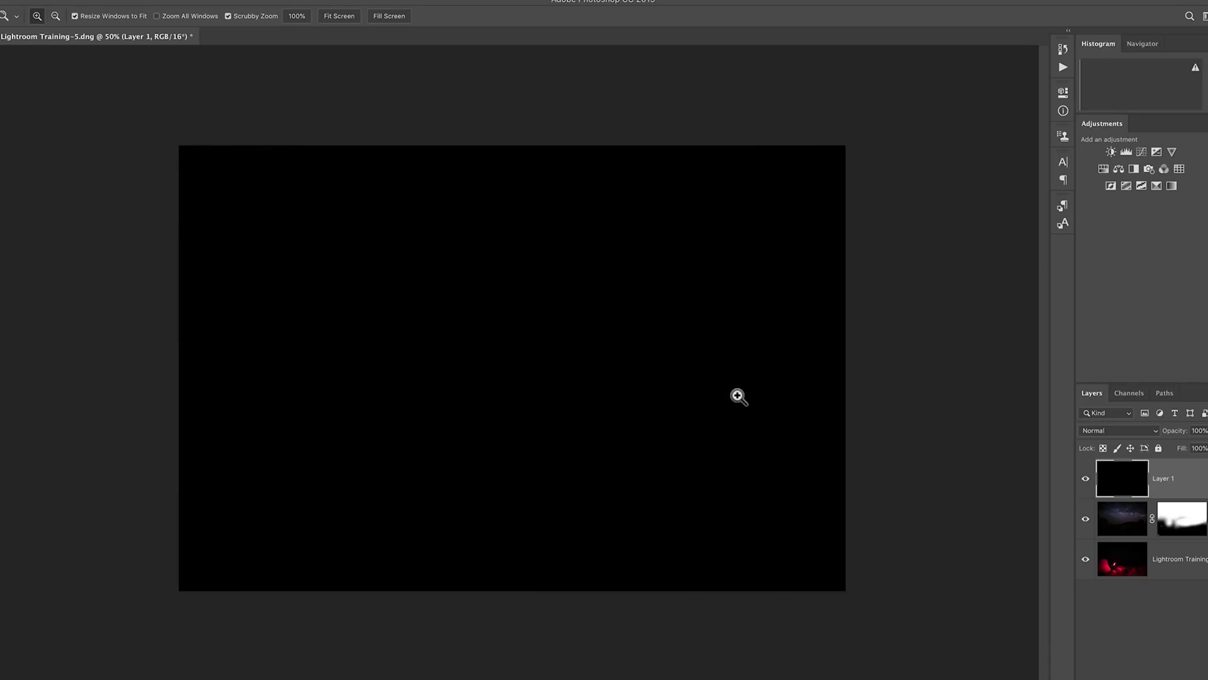
key(shift+BackSpace)
click(614, 273)
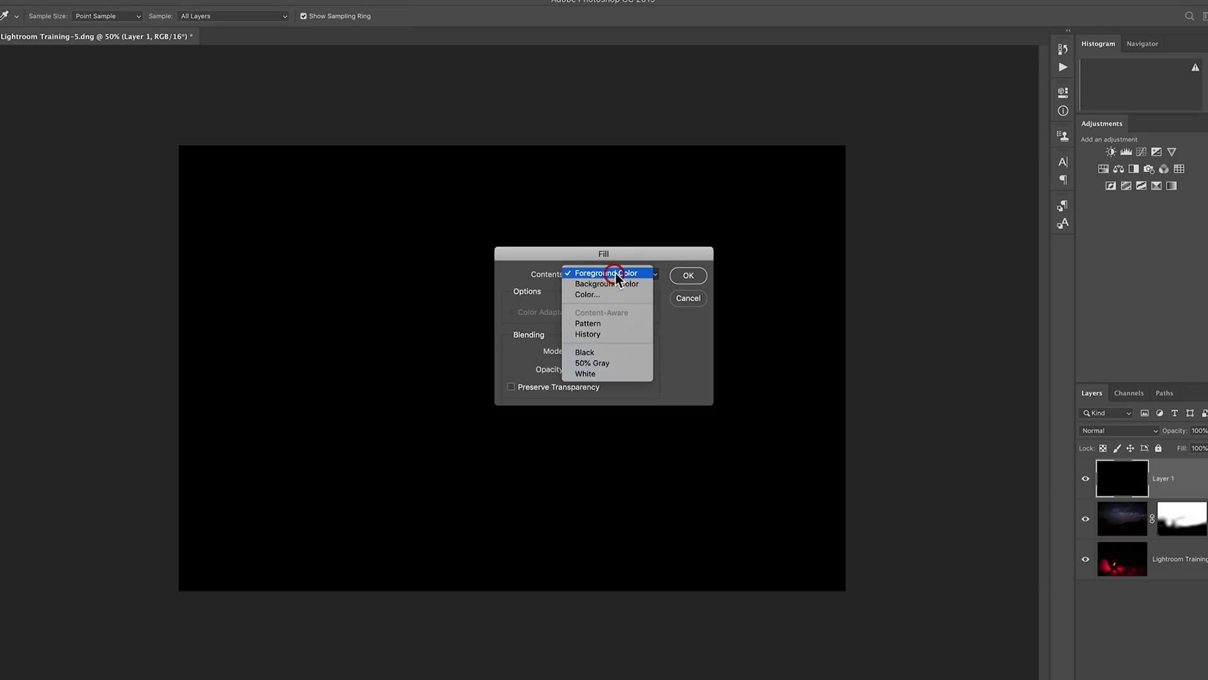
click(591, 352)
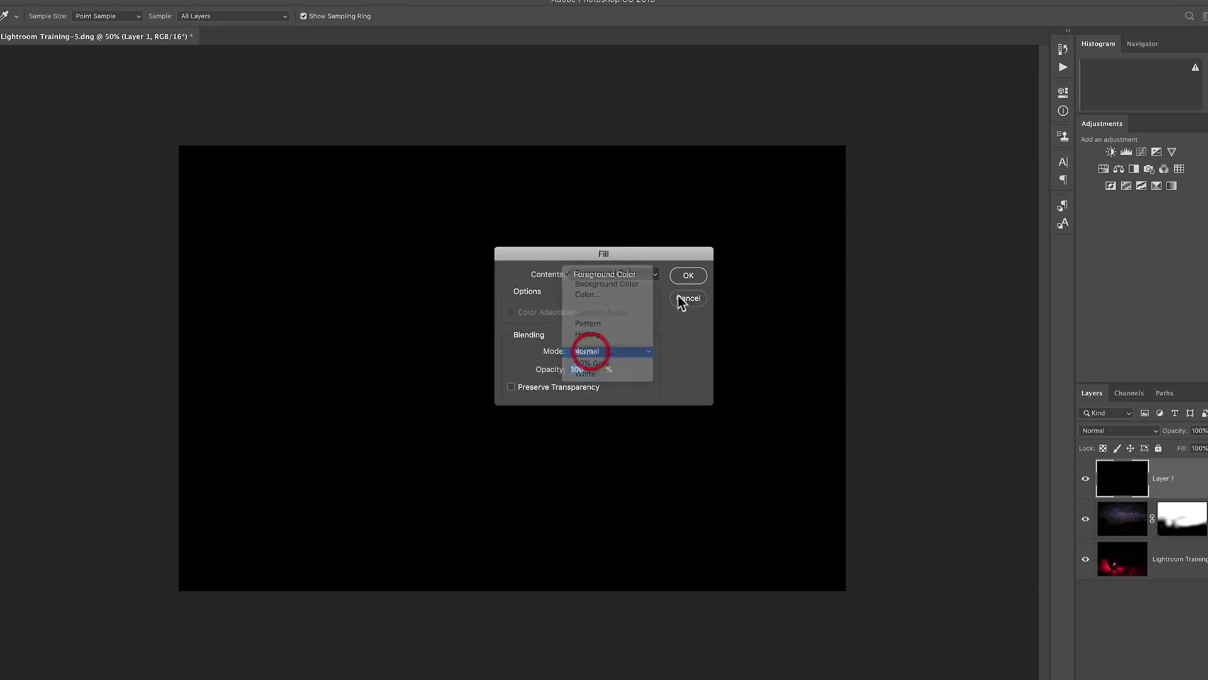
click(688, 275)
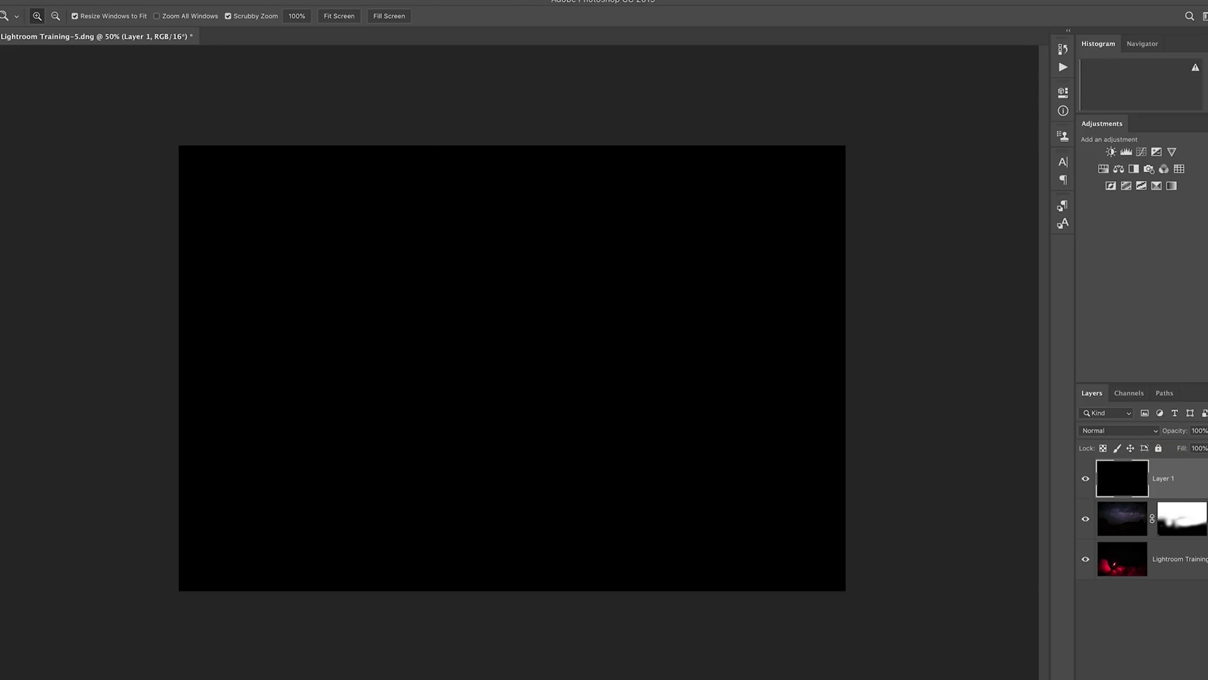
click(270, 1)
Step: Open Lens Flare, place the flare centre at lower left and lower Brightness to 54%
mouse_move(296, 193)
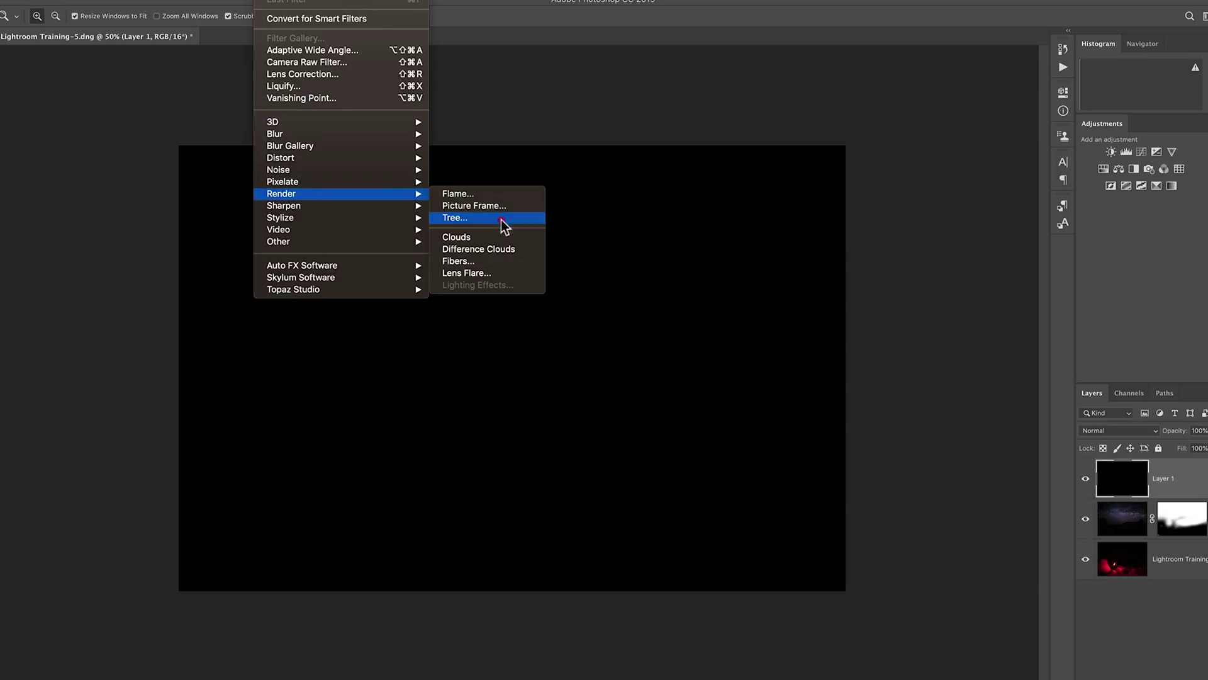
click(506, 272)
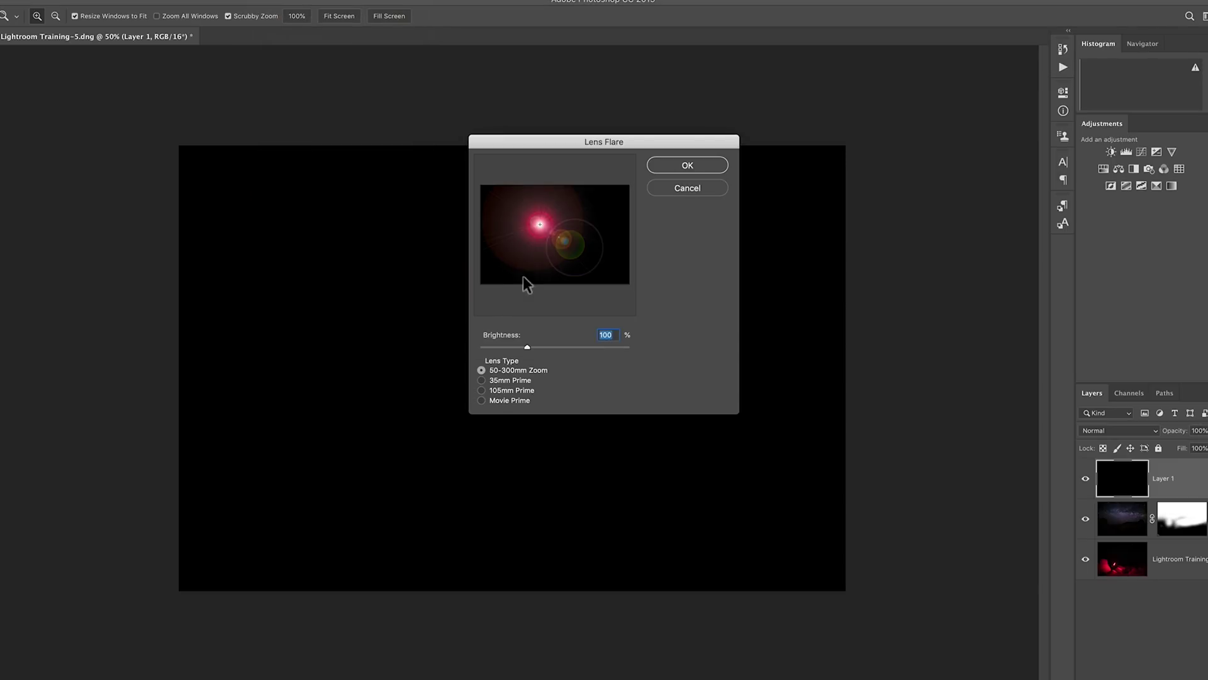
drag(527, 347, 515, 348)
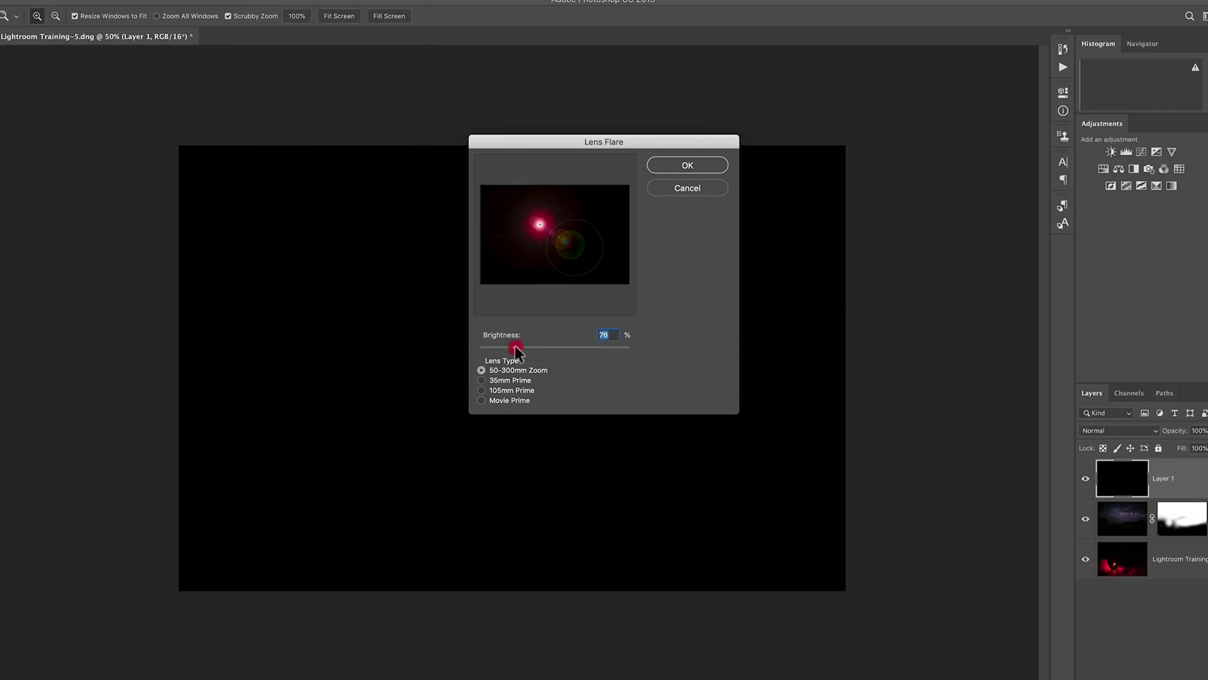
click(518, 261)
click(529, 256)
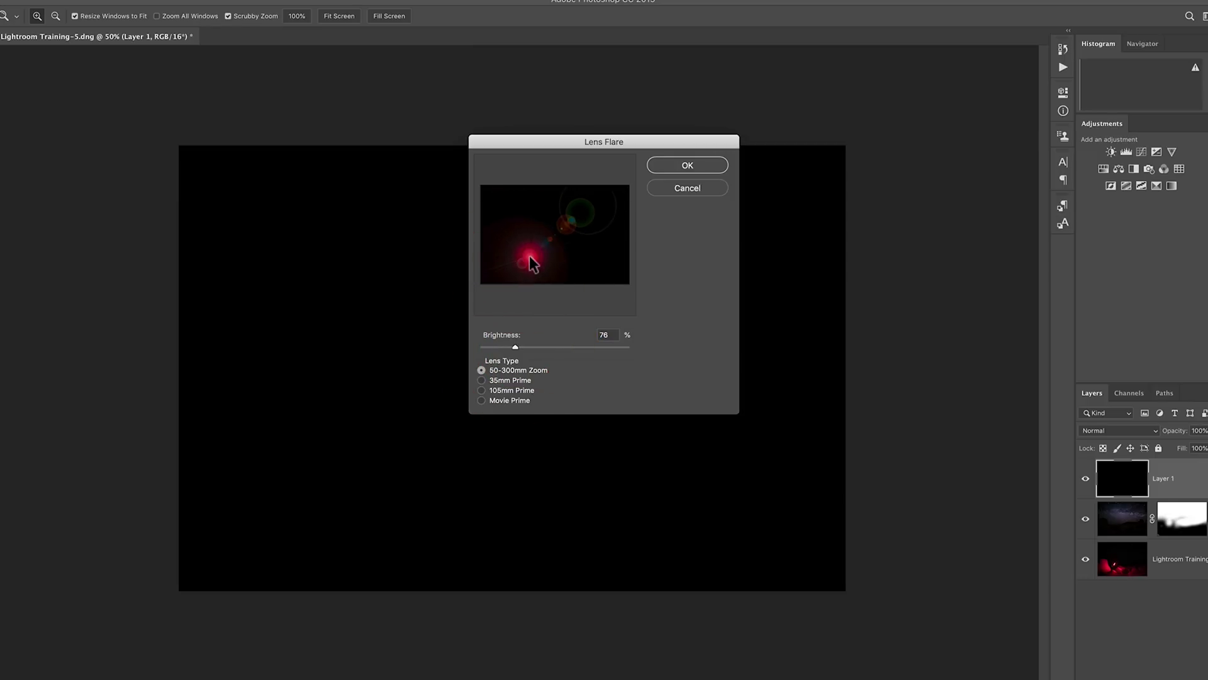
drag(507, 345, 504, 348)
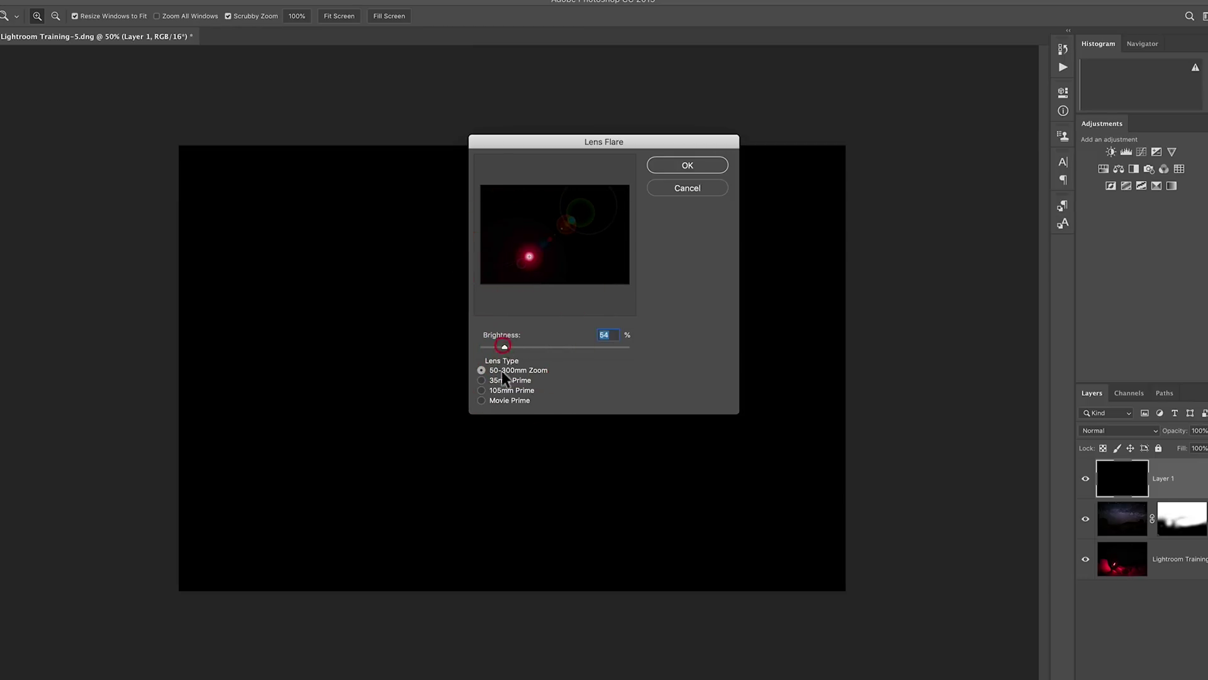
Step: Compare flare styles, choose 50-300mm Zoom at 43% brightness, and apply the flare
click(506, 380)
click(506, 391)
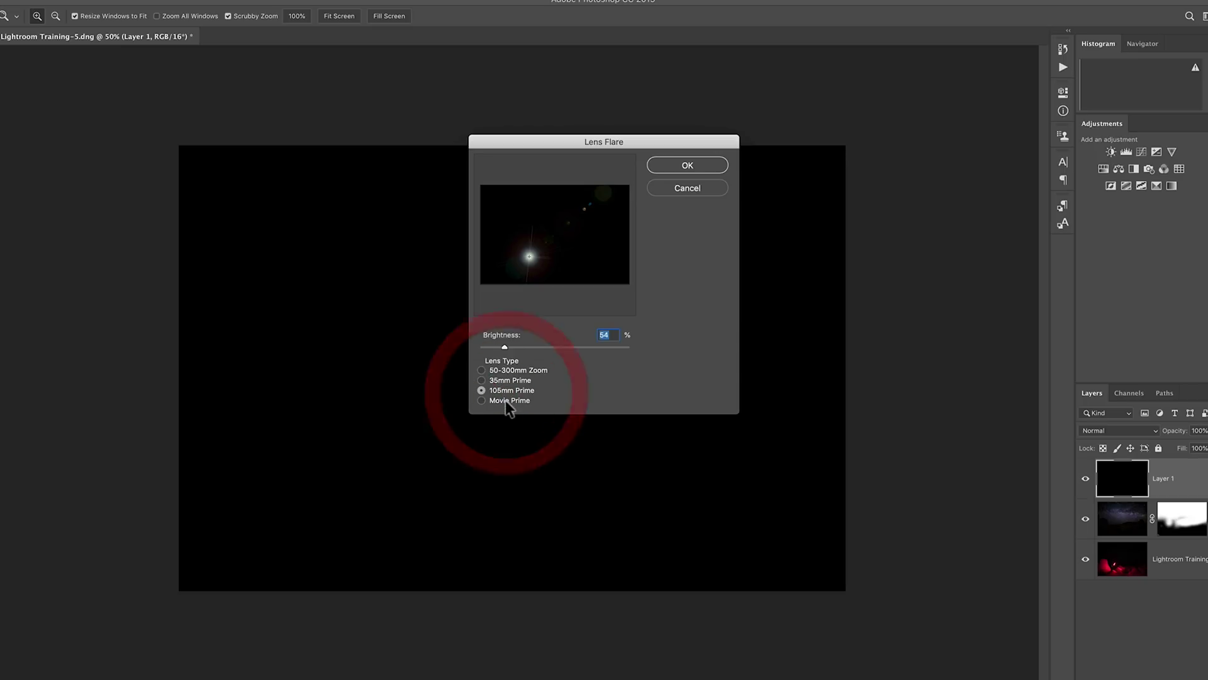
click(507, 399)
click(509, 390)
click(509, 380)
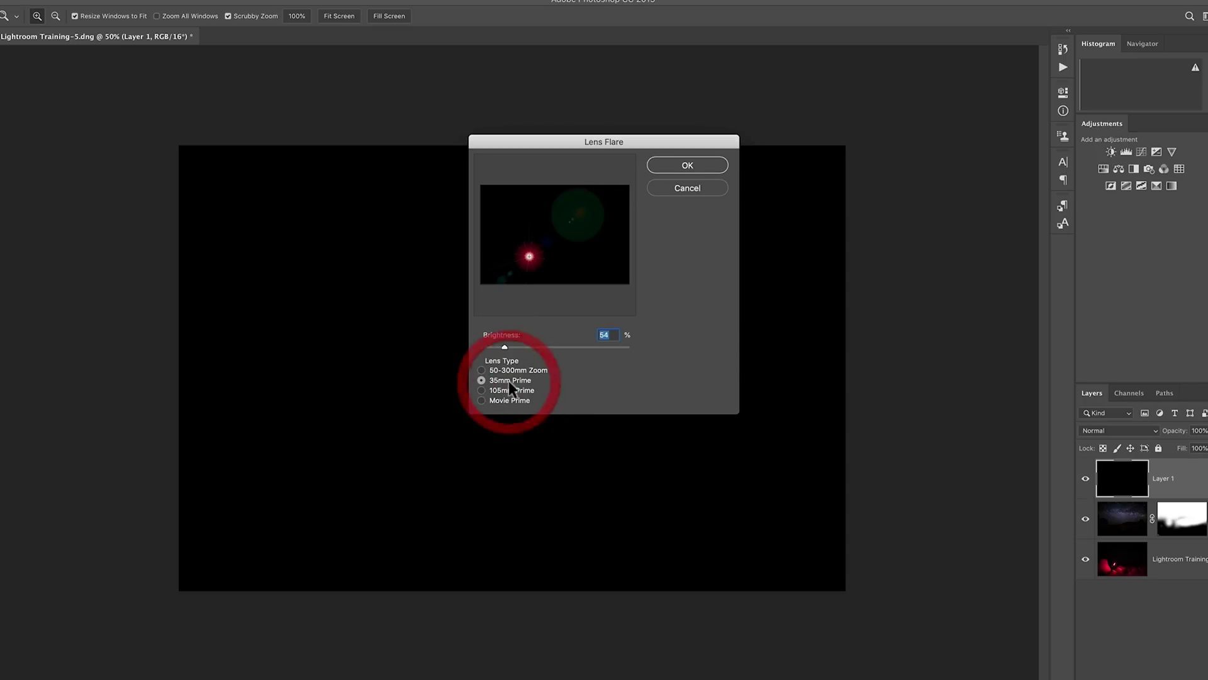
click(509, 370)
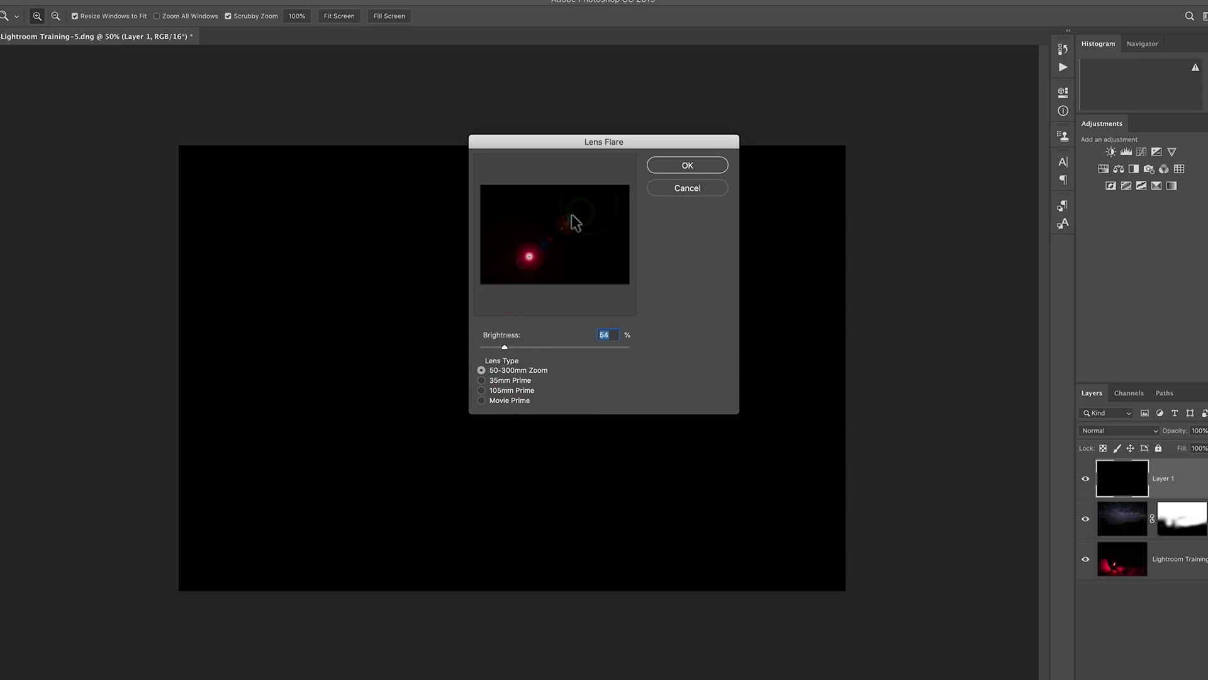
mouse_move(506, 347)
mouse_down()
mouse_move(492, 344)
mouse_move(505, 346)
mouse_up()
click(706, 164)
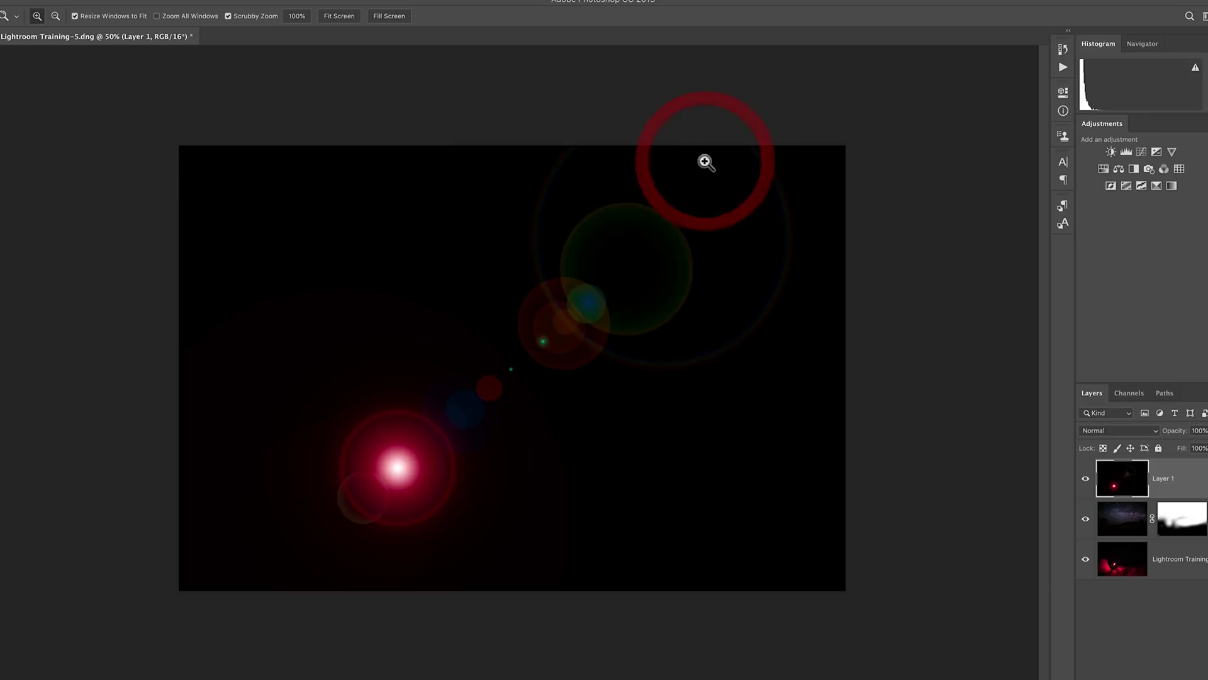
Step: Set Layer 1's blend mode to Screen and move the flare onto the lightsaber's tip
click(1087, 480)
click(1085, 479)
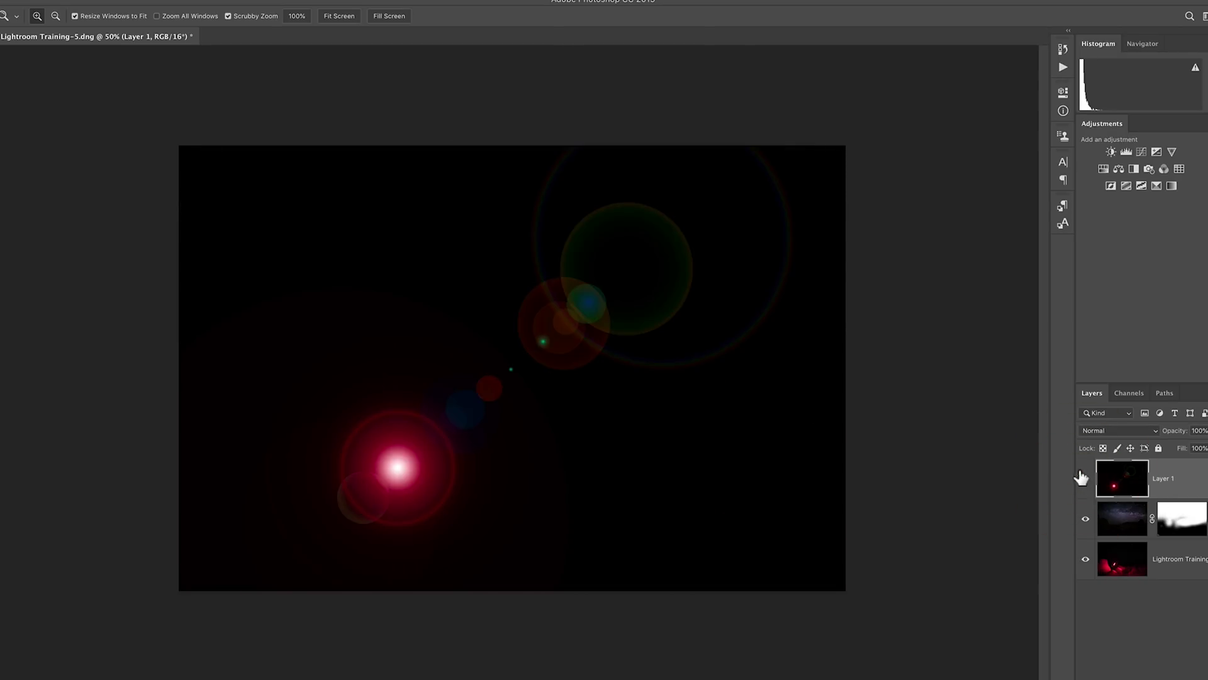
click(1188, 487)
click(1127, 433)
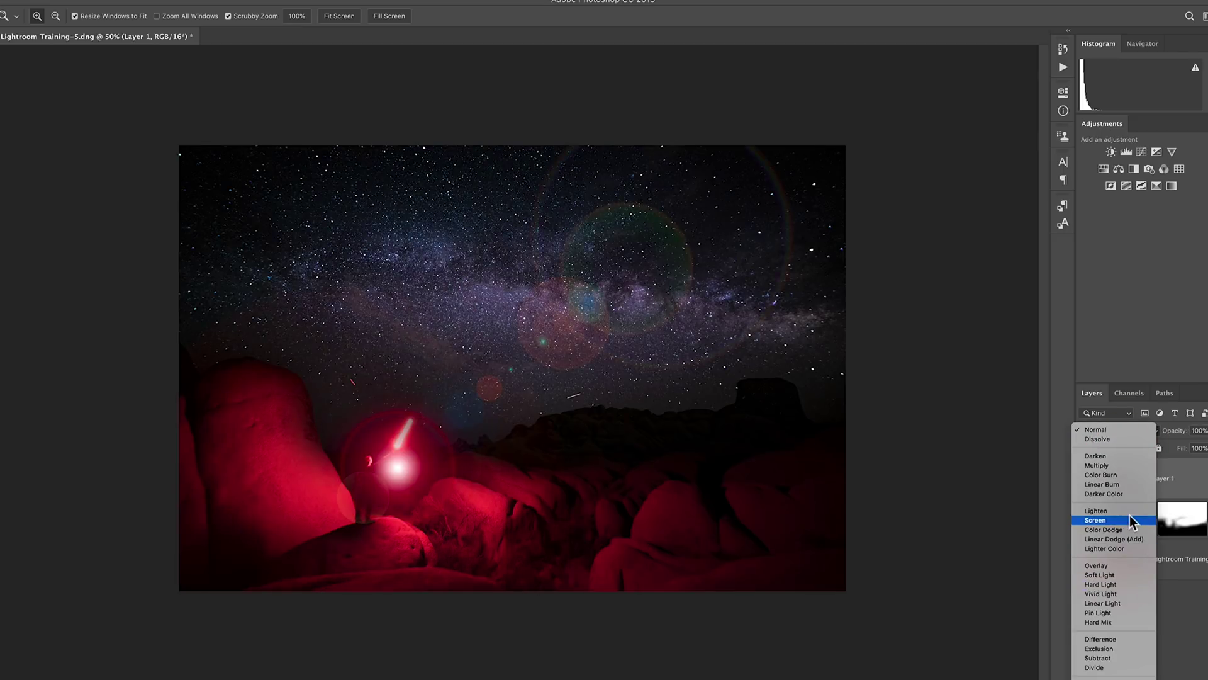
click(1130, 517)
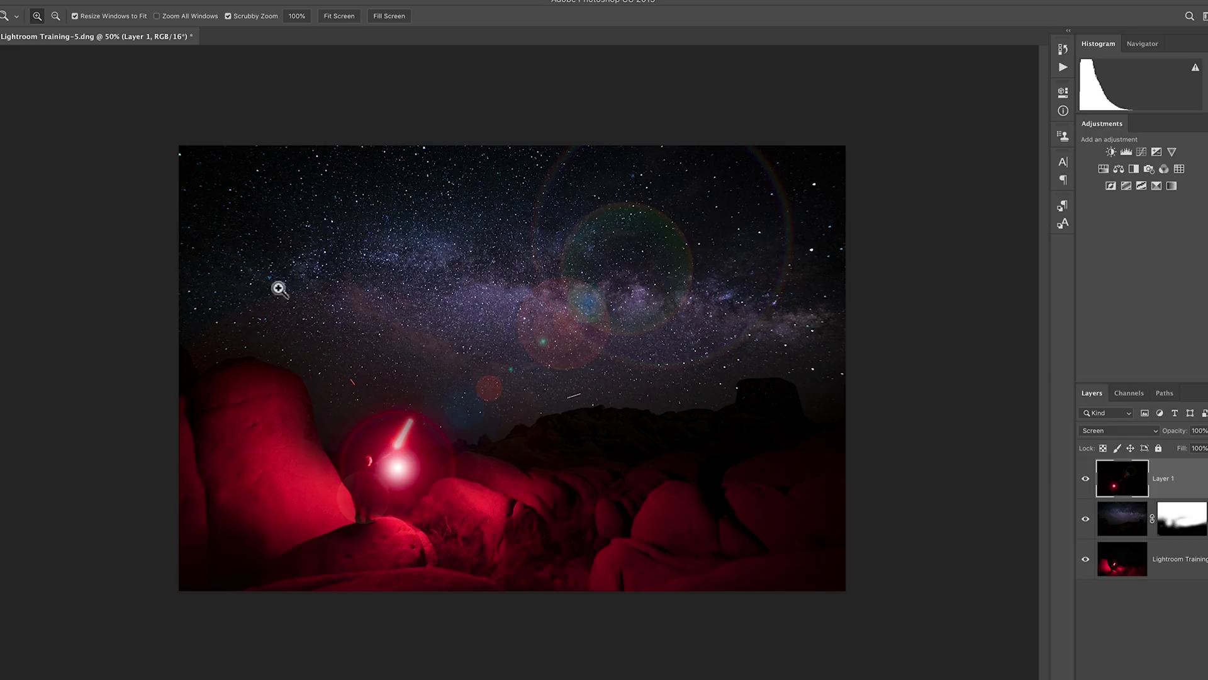
key(v)
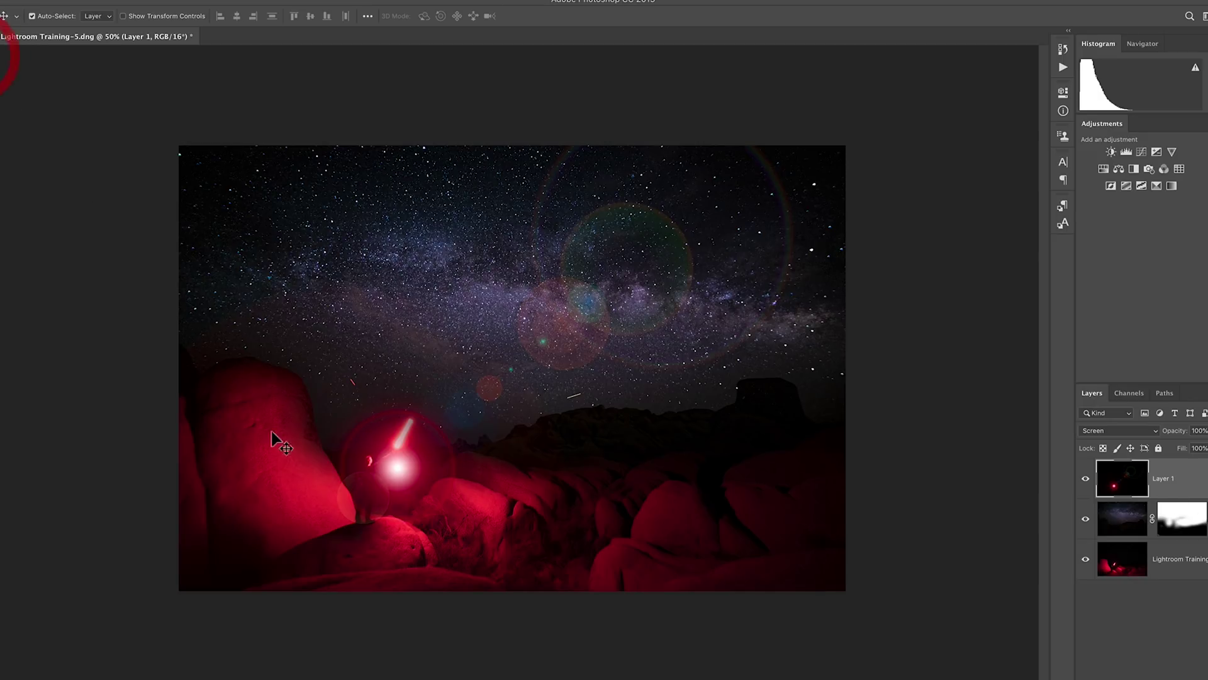
mouse_move(396, 464)
mouse_down()
mouse_move(415, 416)
mouse_move(399, 445)
mouse_up()
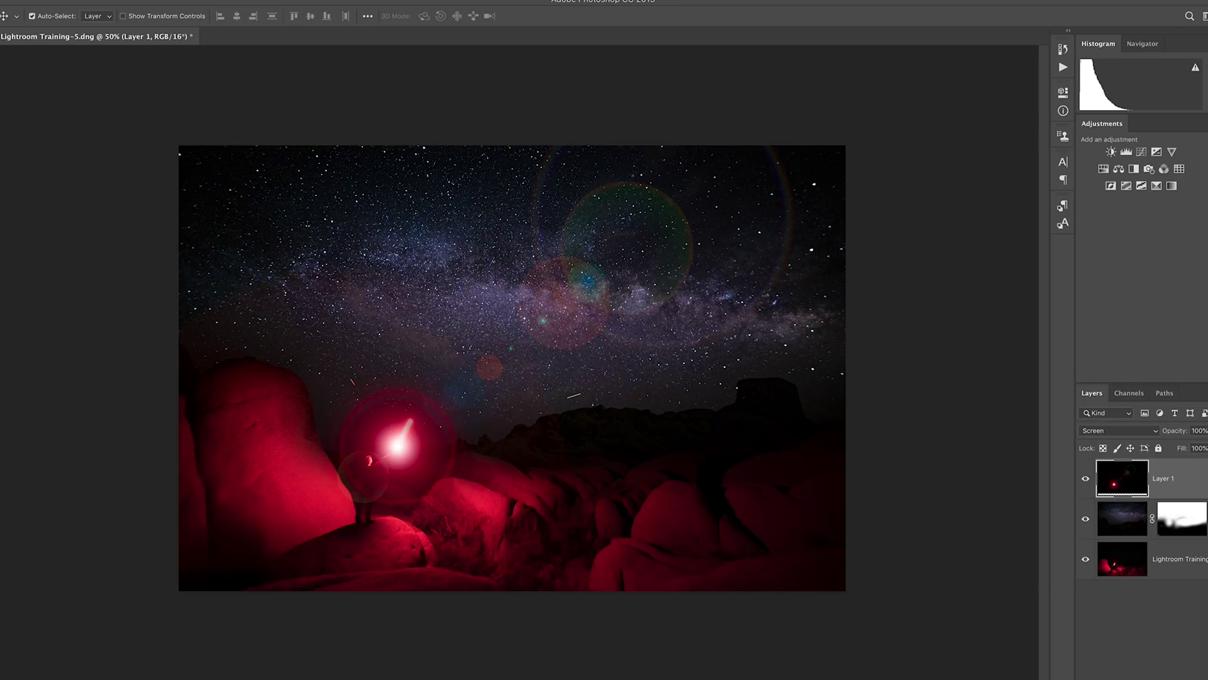
Step: Add a mask to Layer 1 and paint out the green and red sky flares with a 1174 px, 100% opacity brush
click(1149, 668)
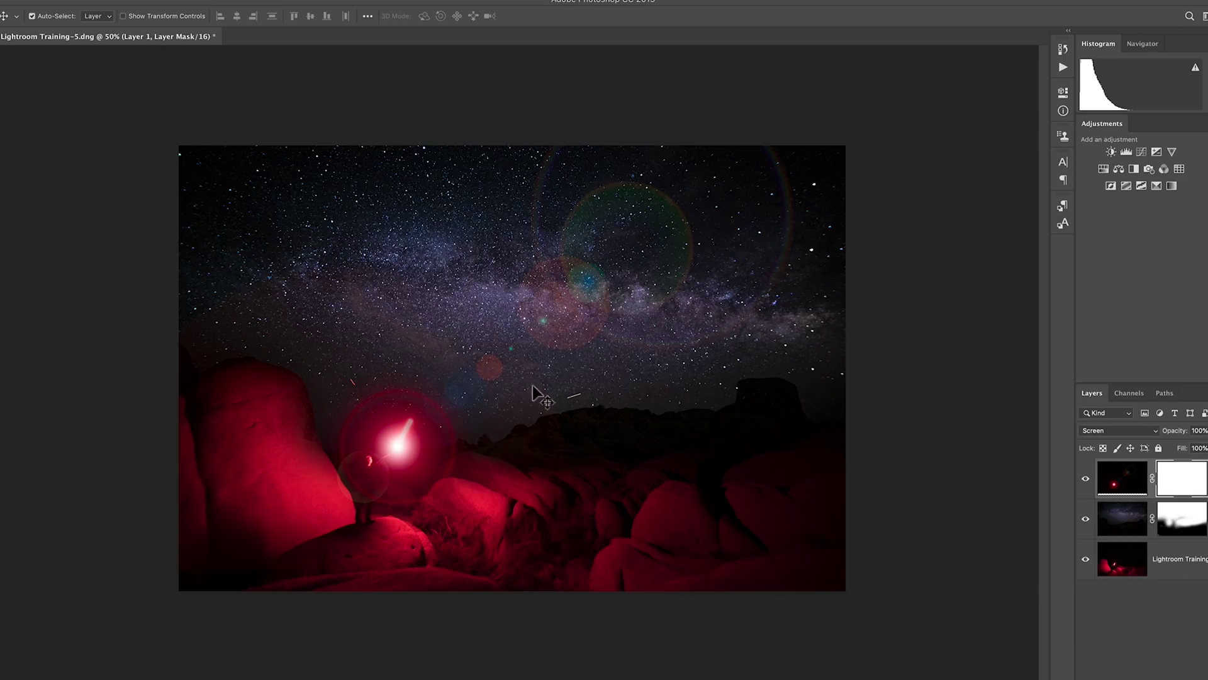
key(b)
drag(497, 375, 562, 354)
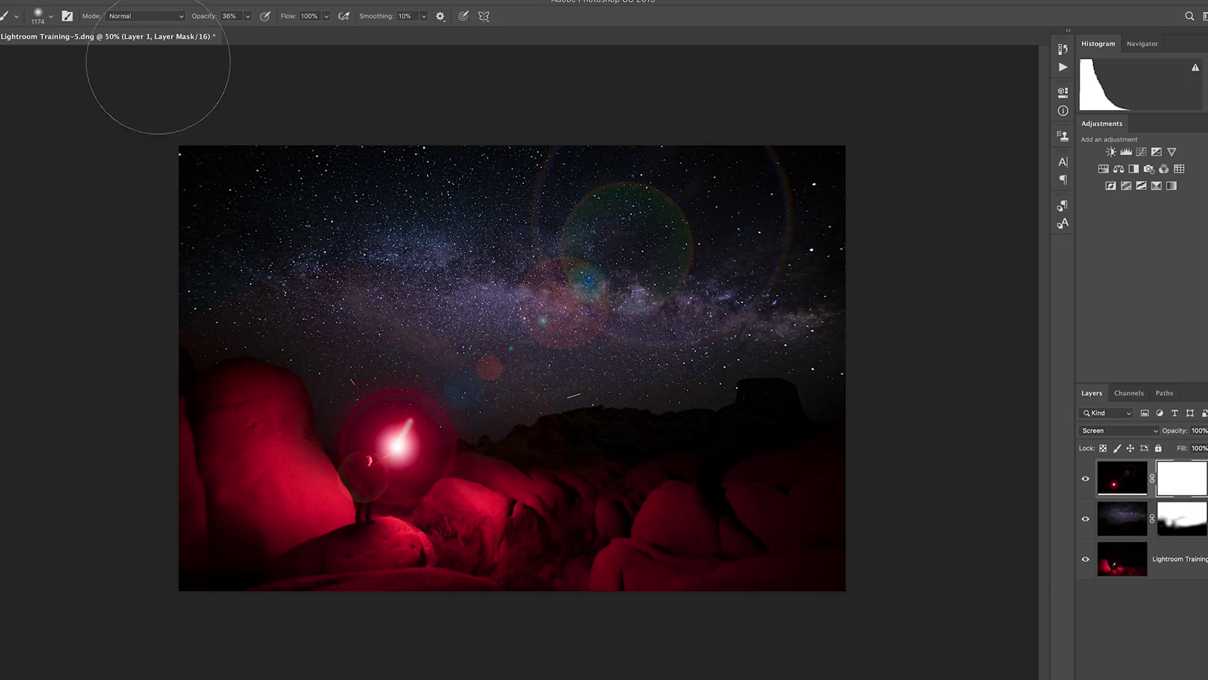
drag(202, 17, 397, 17)
drag(578, 258, 629, 213)
mouse_move(554, 202)
mouse_down()
mouse_move(521, 345)
mouse_move(499, 365)
mouse_up()
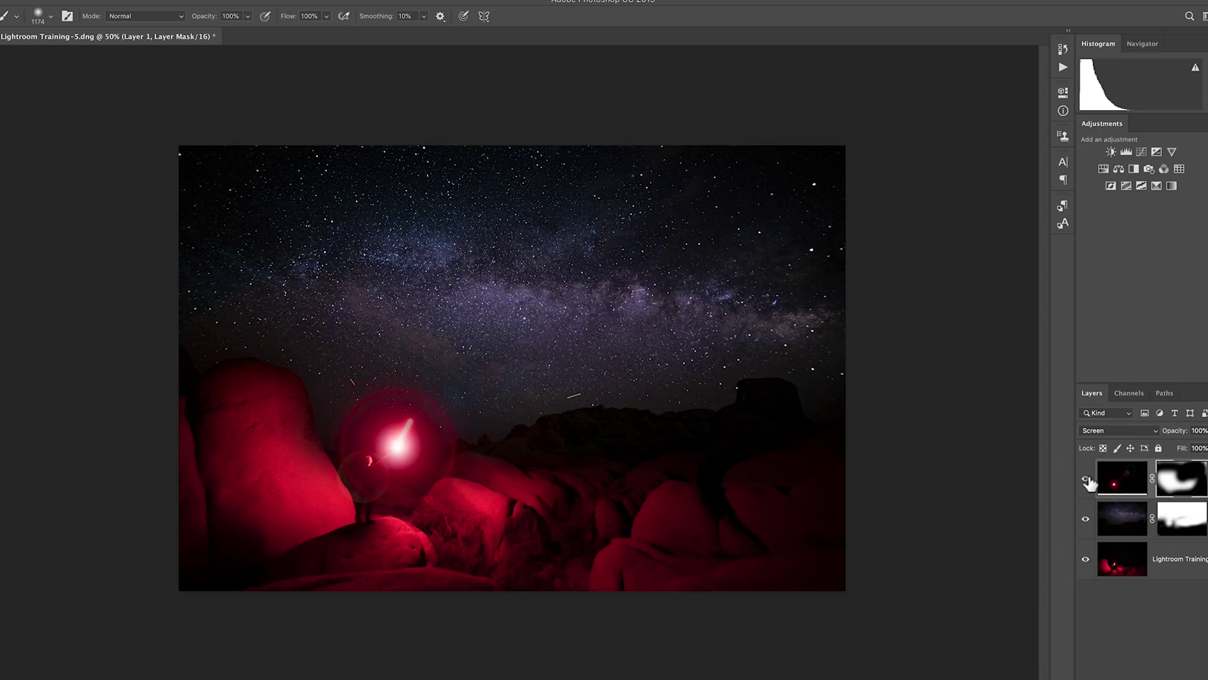
Step: Compare the flare on and off, then lower Layer 1's opacity to 67%
click(1086, 479)
click(1086, 479)
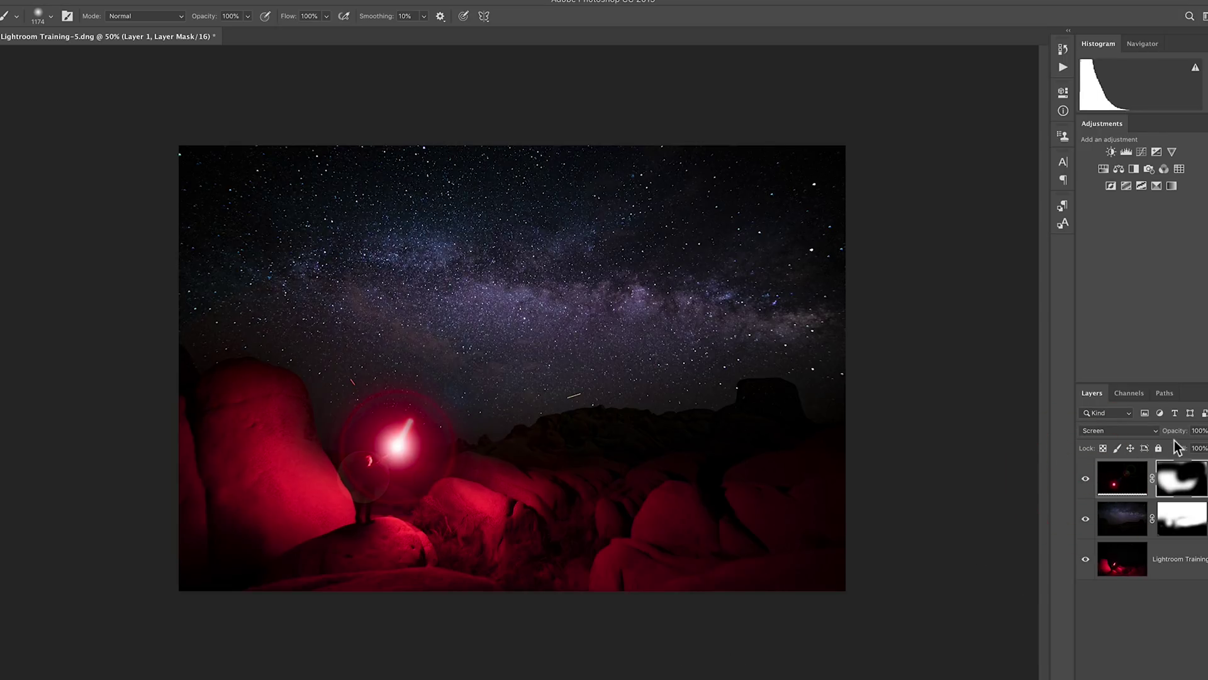
drag(1183, 435, 1162, 438)
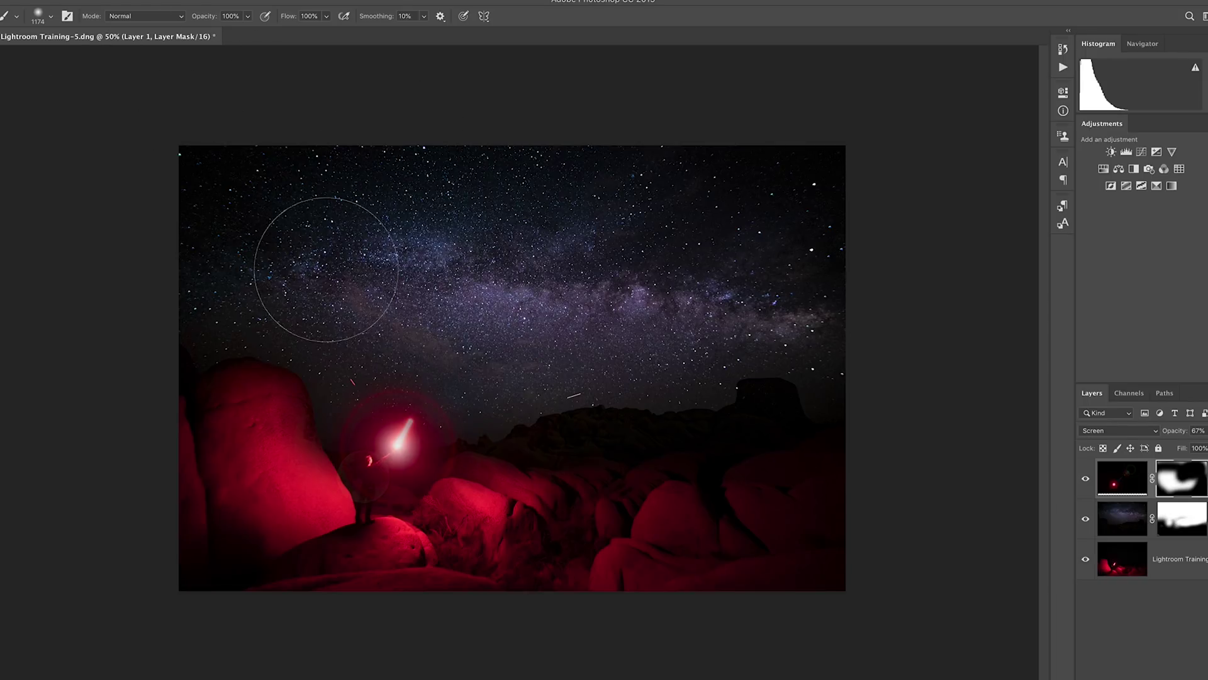
click(76, 2)
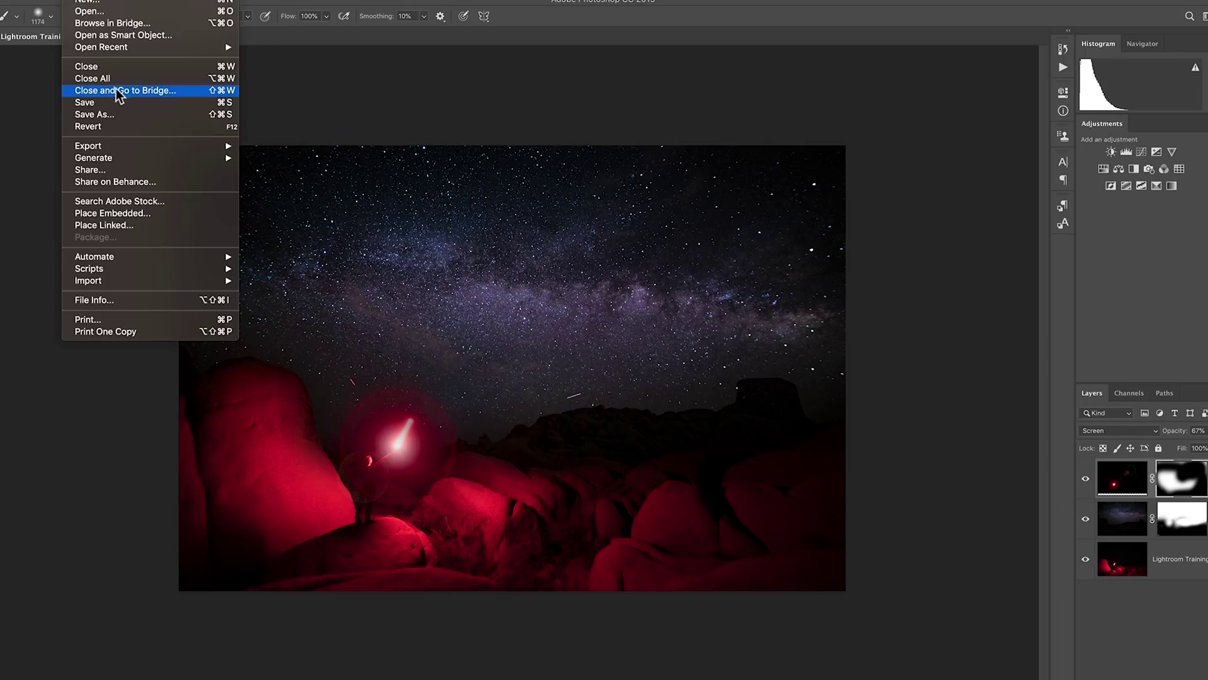
Step: Close the image with Save and return to Lightroom Classic with Lightroom Training-4-Edit.tif
click(117, 68)
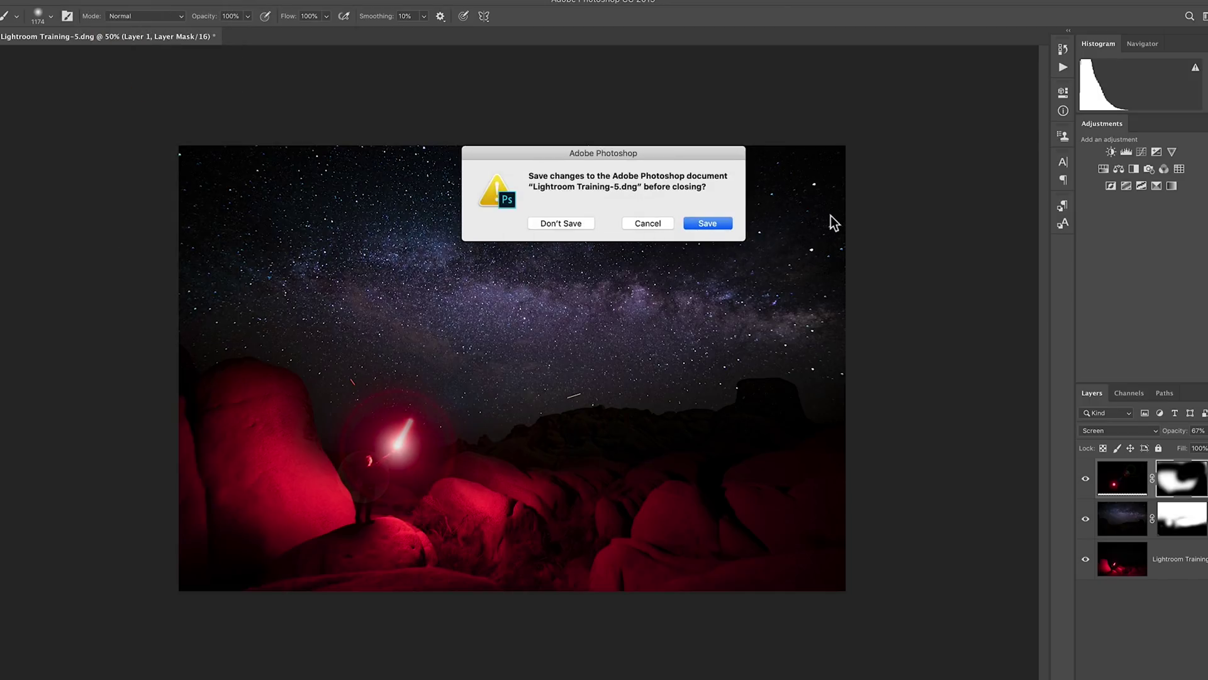
click(707, 223)
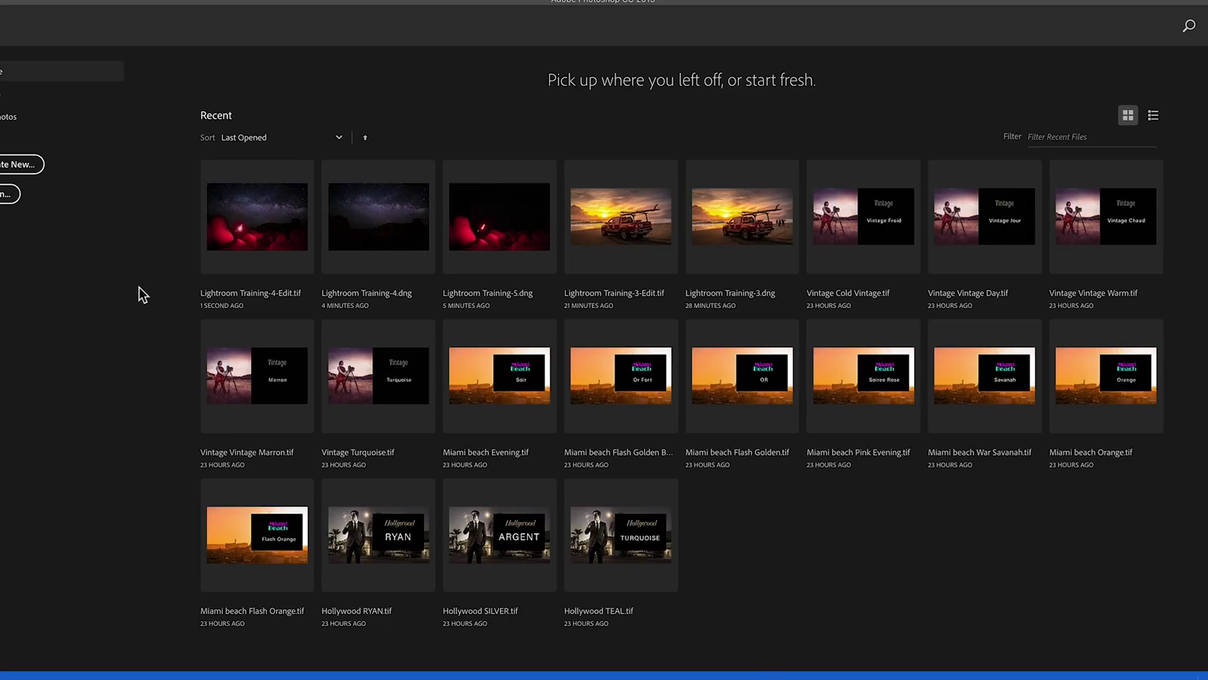
key(super+Tab)
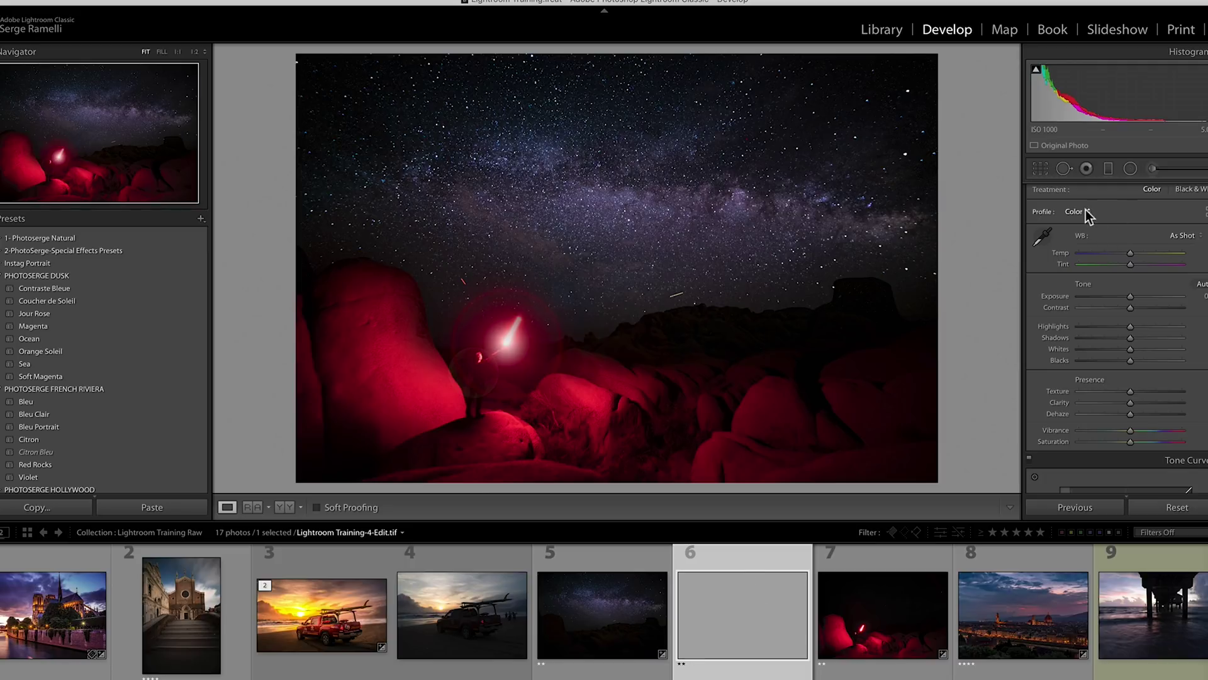
Step: Raise Shadows and Whites, lower Highlights and Blacks, trim Vibrance slightly, and keep Exposure at 0
click(1147, 339)
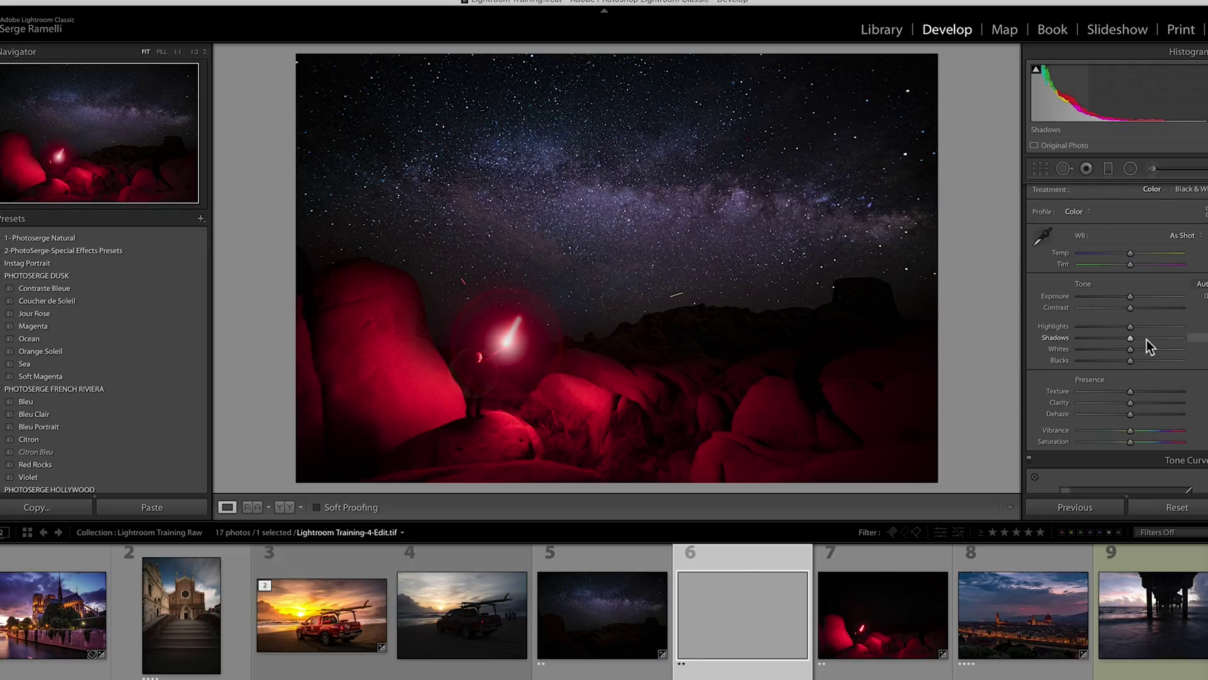
click(1113, 327)
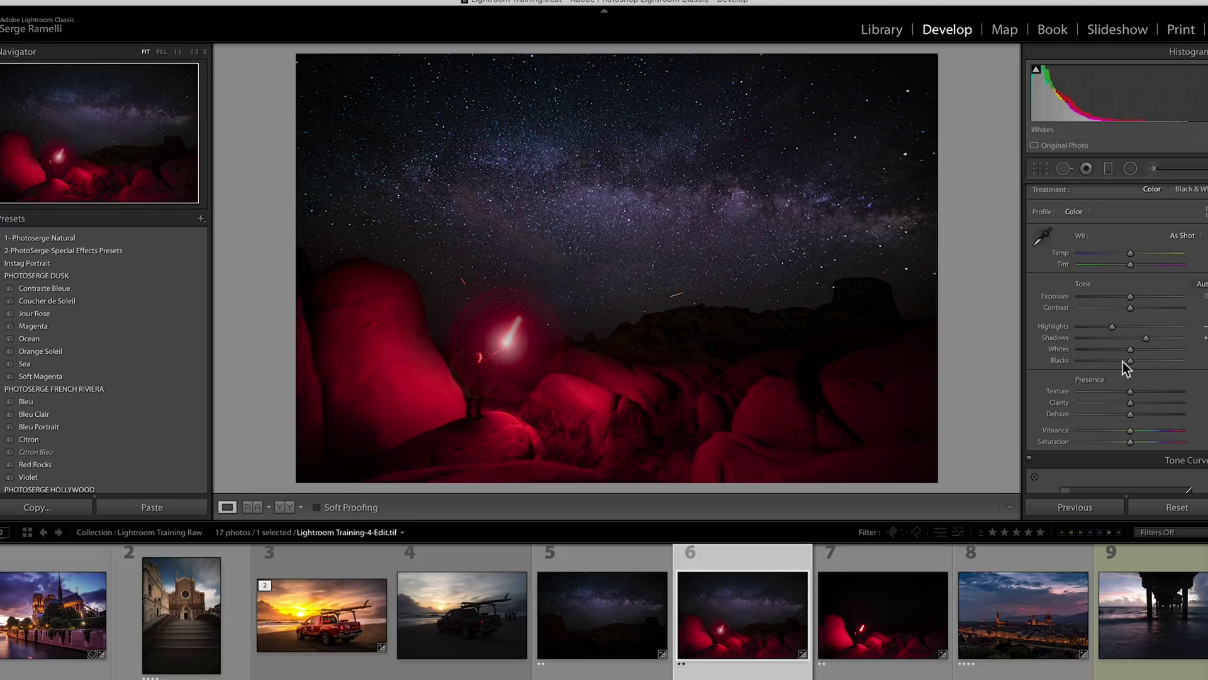
drag(1127, 362, 1113, 361)
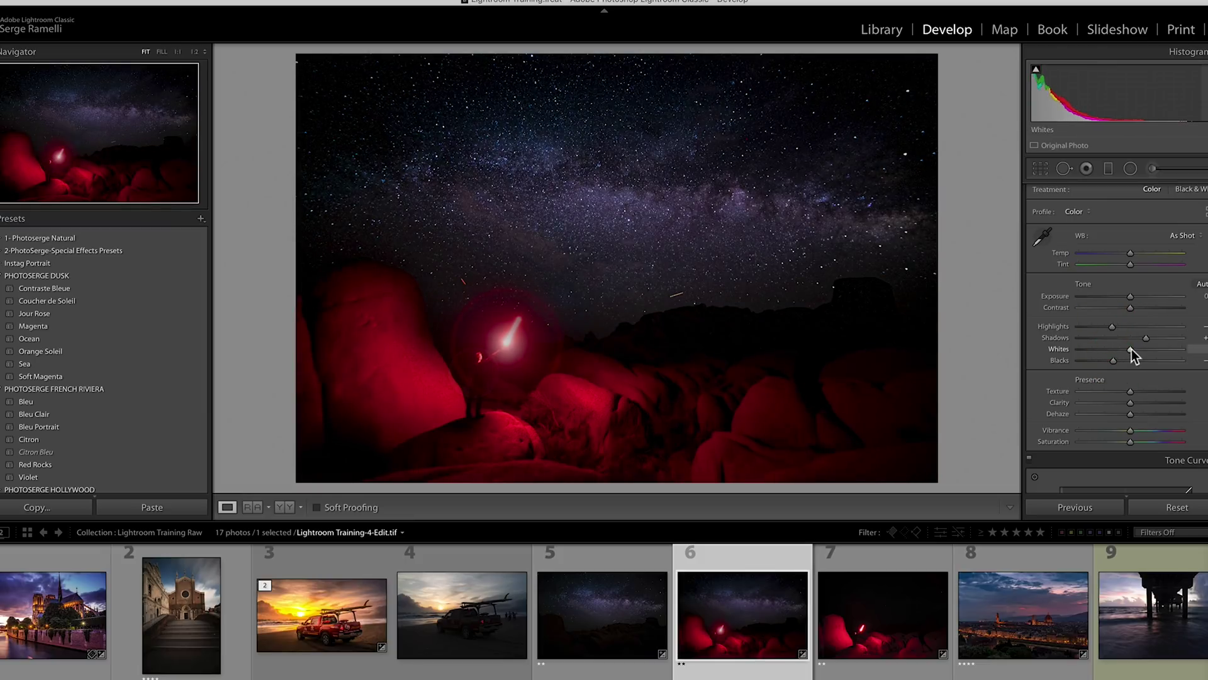
click(1140, 350)
drag(1114, 361, 1119, 364)
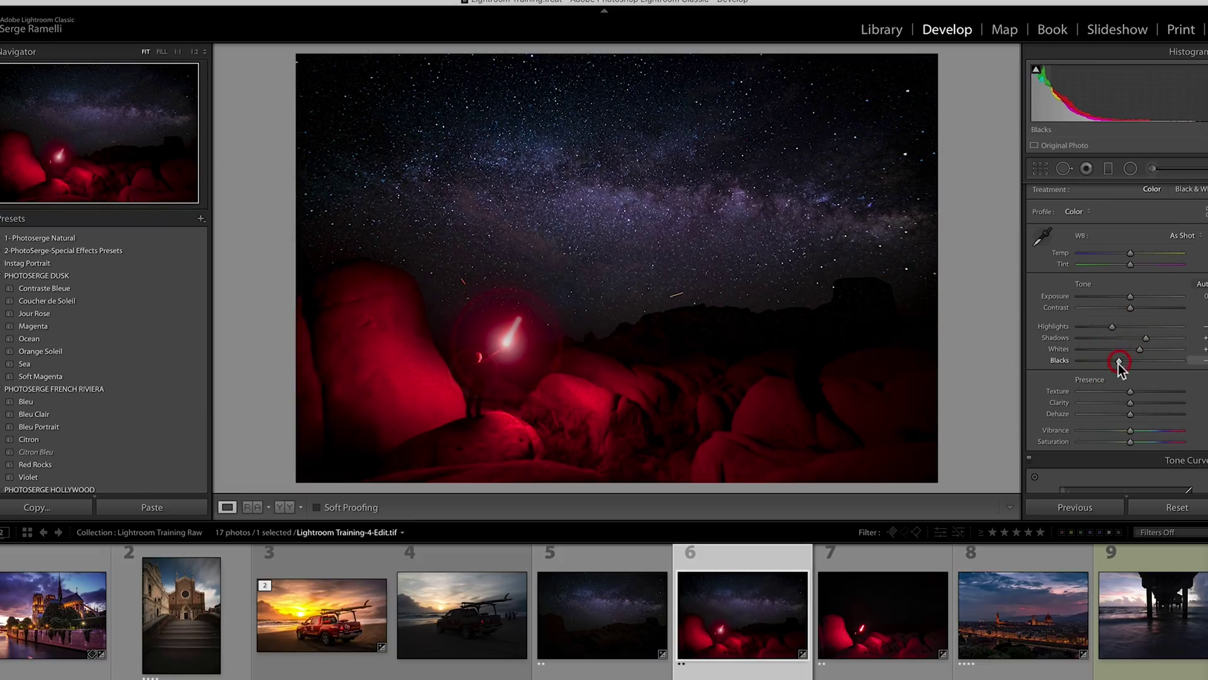
drag(1131, 431, 1128, 434)
drag(1135, 303, 1131, 298)
double_click(1130, 297)
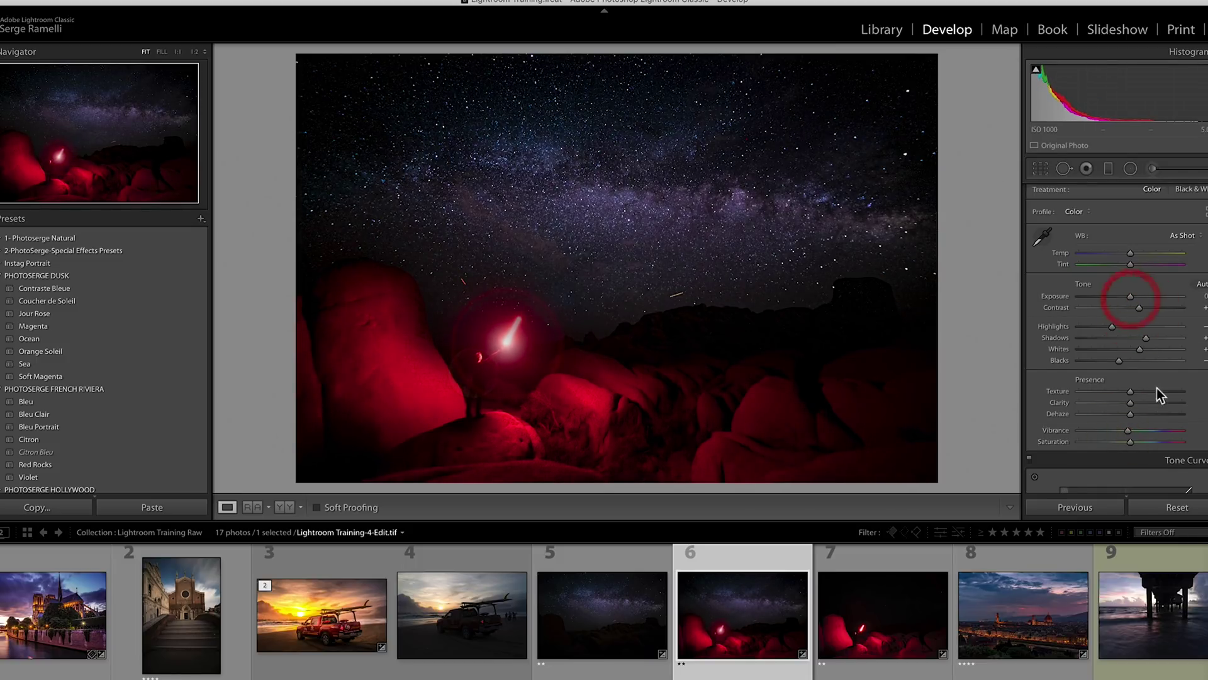
mouse_move(1139, 350)
mouse_down()
mouse_move(1159, 354)
mouse_move(1146, 353)
mouse_up()
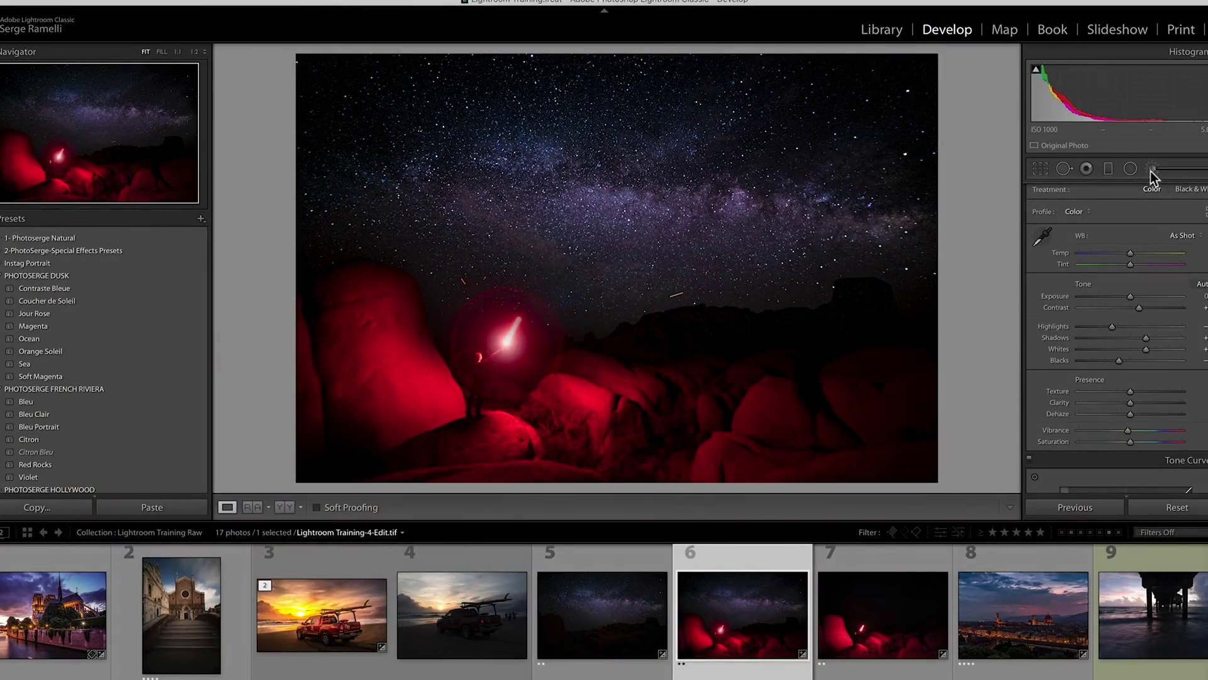
Step: Draw a graduated filter with Exposure about -1 and place it over the red rocks
click(1104, 170)
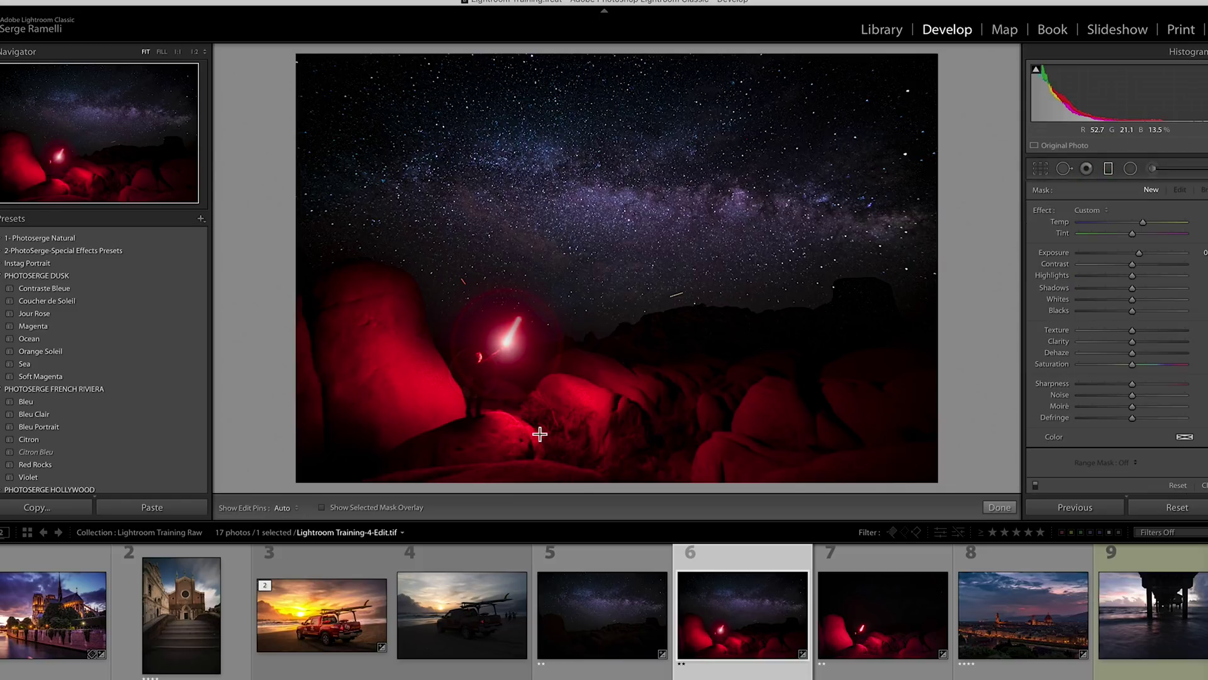
drag(538, 441, 657, 240)
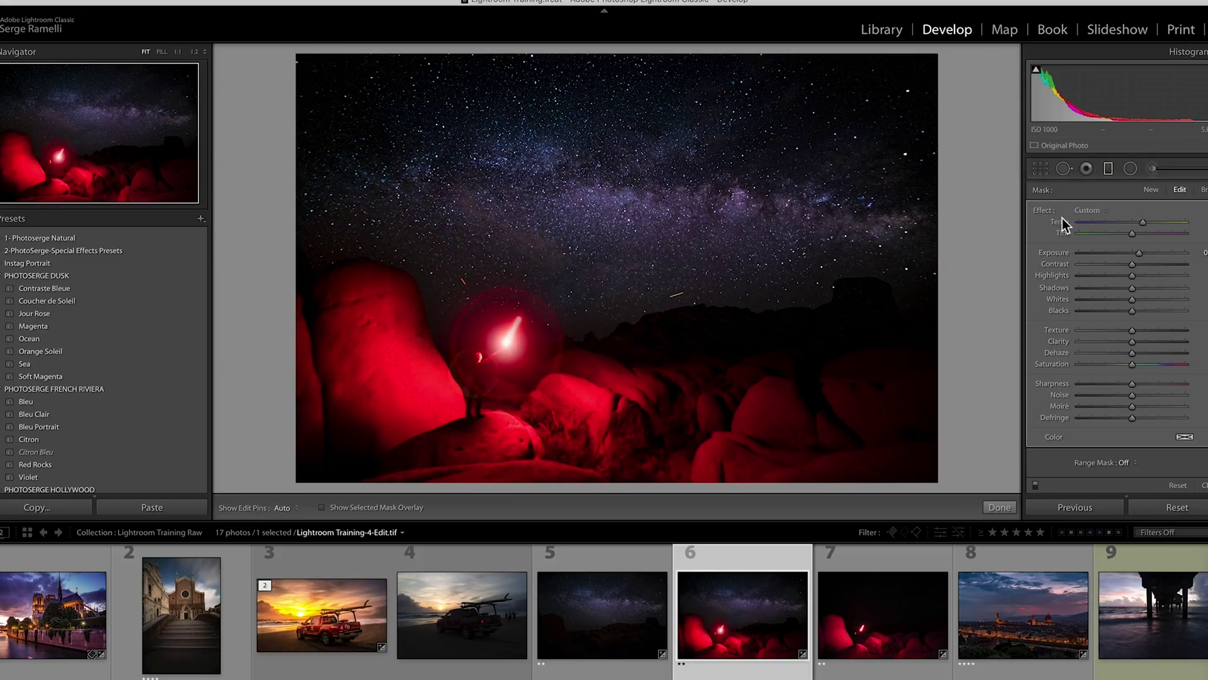
double_click(1043, 210)
drag(1132, 253, 1115, 254)
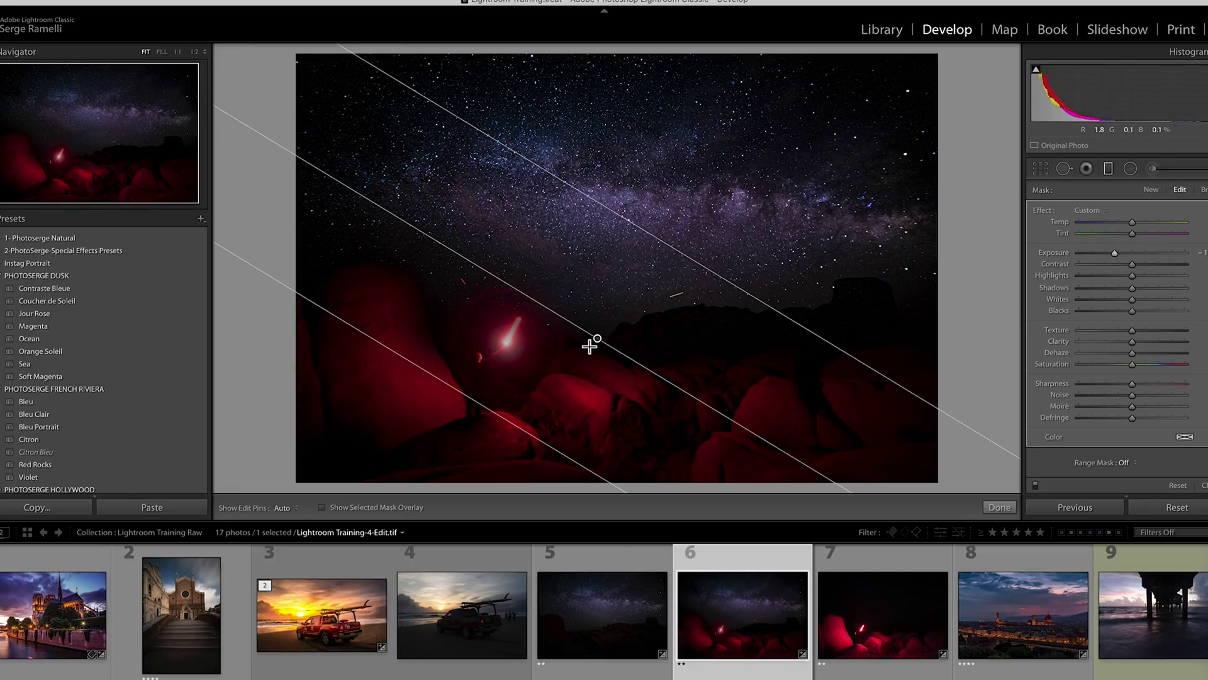
mouse_move(588, 342)
mouse_down()
mouse_move(476, 430)
mouse_move(483, 407)
mouse_up()
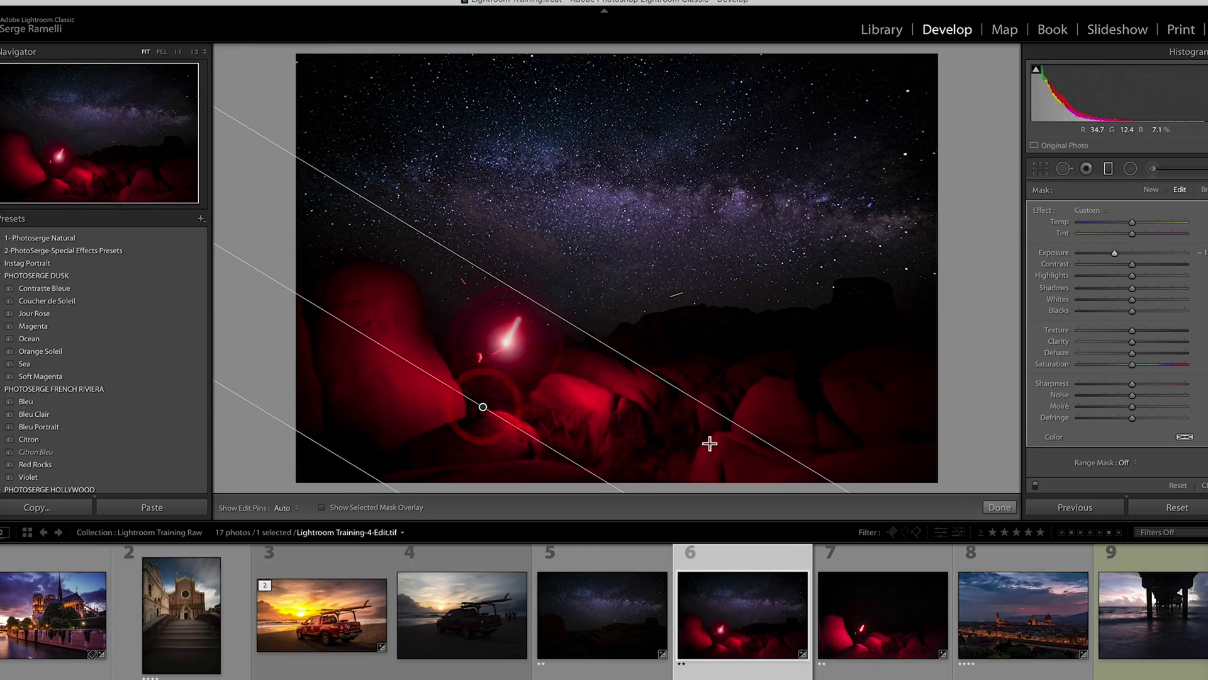
Step: Add two more -1 exposure gradients at lower right and left, and compare them on and off
drag(715, 445, 633, 279)
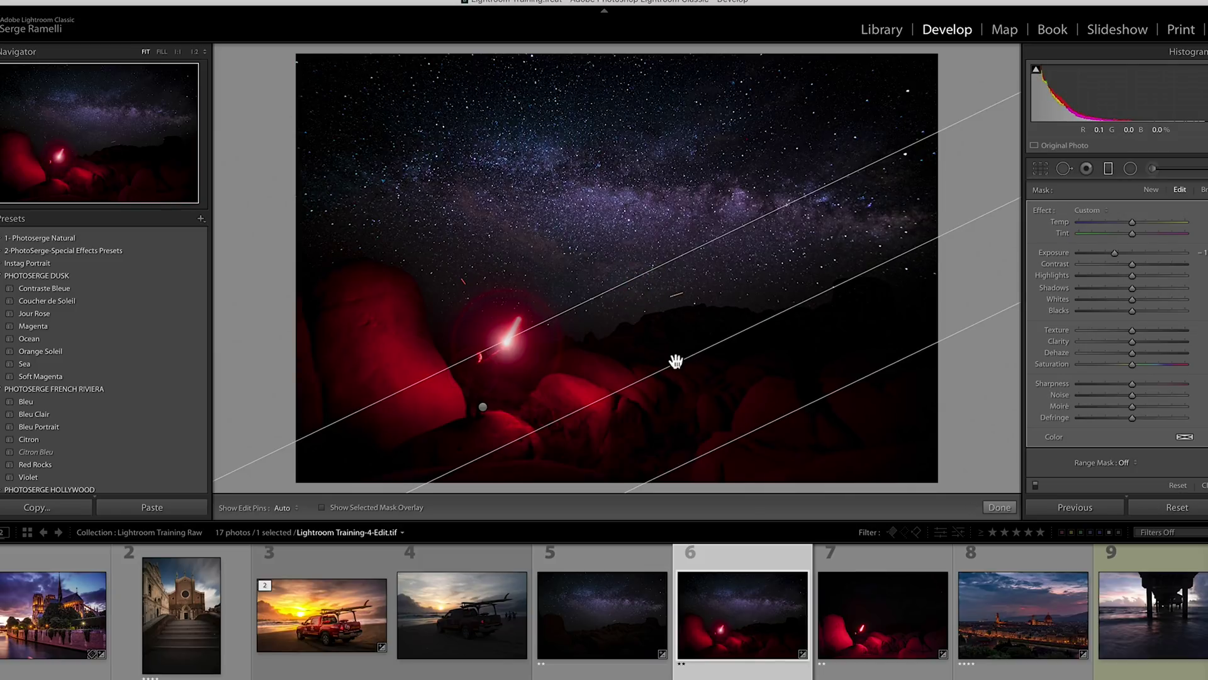
drag(677, 367, 798, 428)
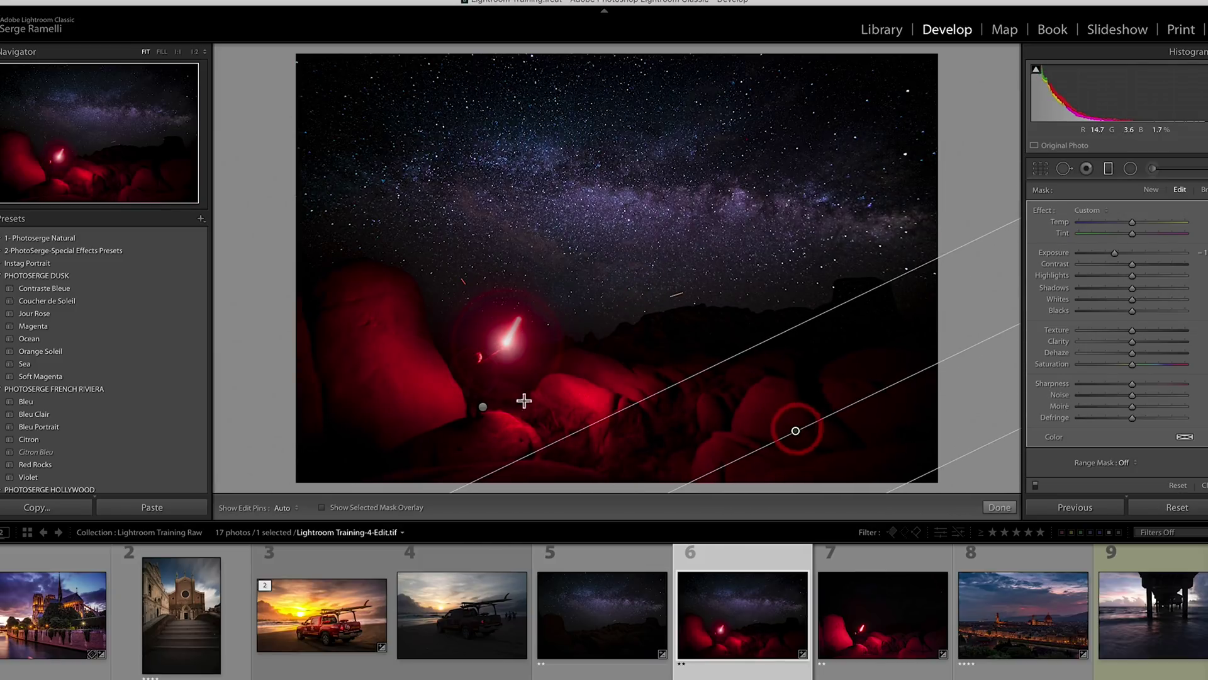
drag(368, 338, 639, 266)
drag(501, 304, 262, 358)
click(1036, 486)
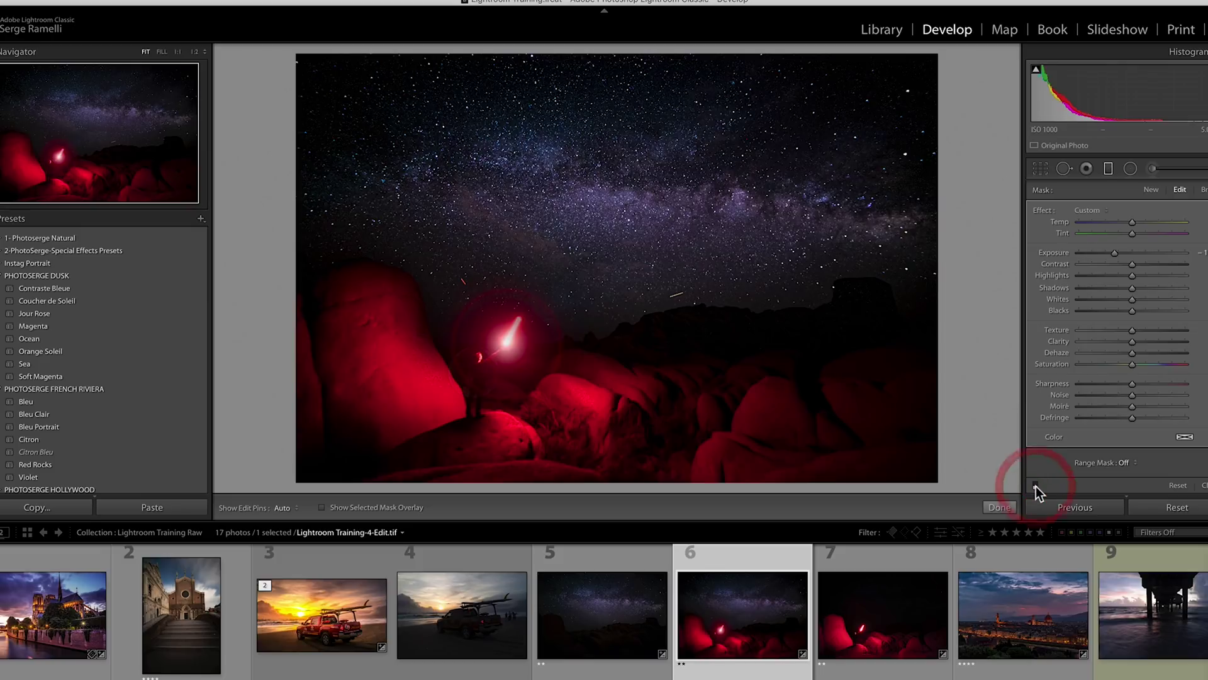
click(1035, 483)
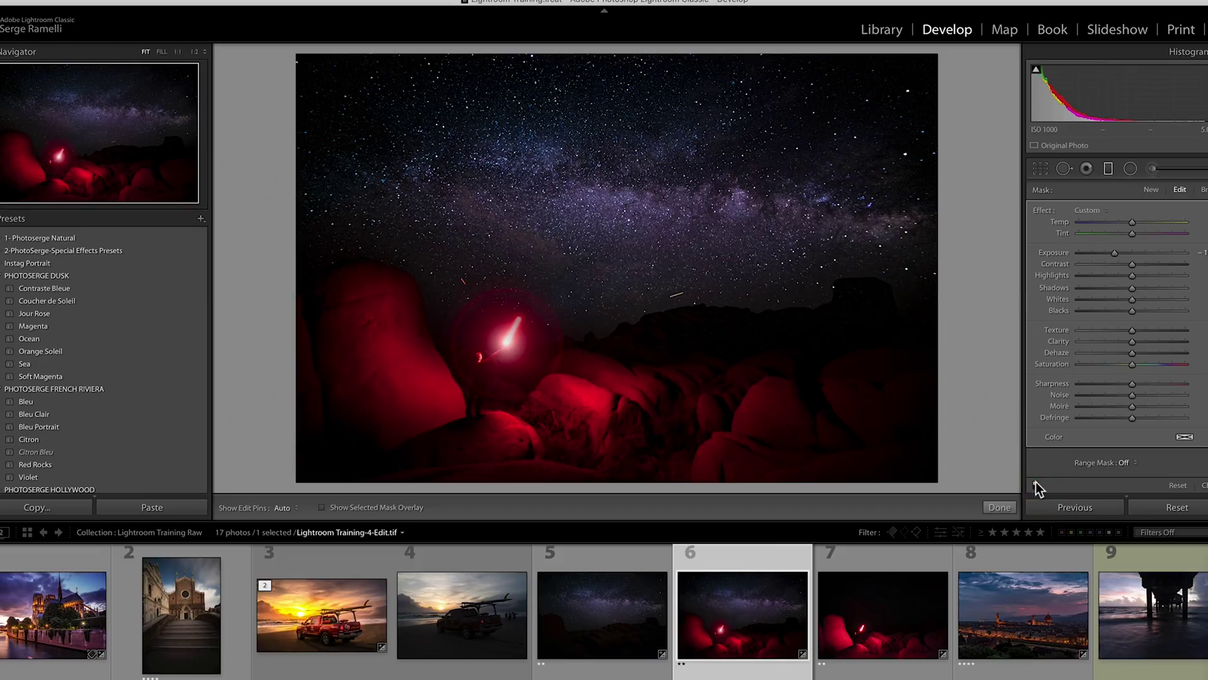
click(1035, 482)
click(1036, 483)
Step: Finish the gradient edits, briefly view Lightroom Training-5.dng, then return to Lightroom Training-4-Edit.tif
click(985, 504)
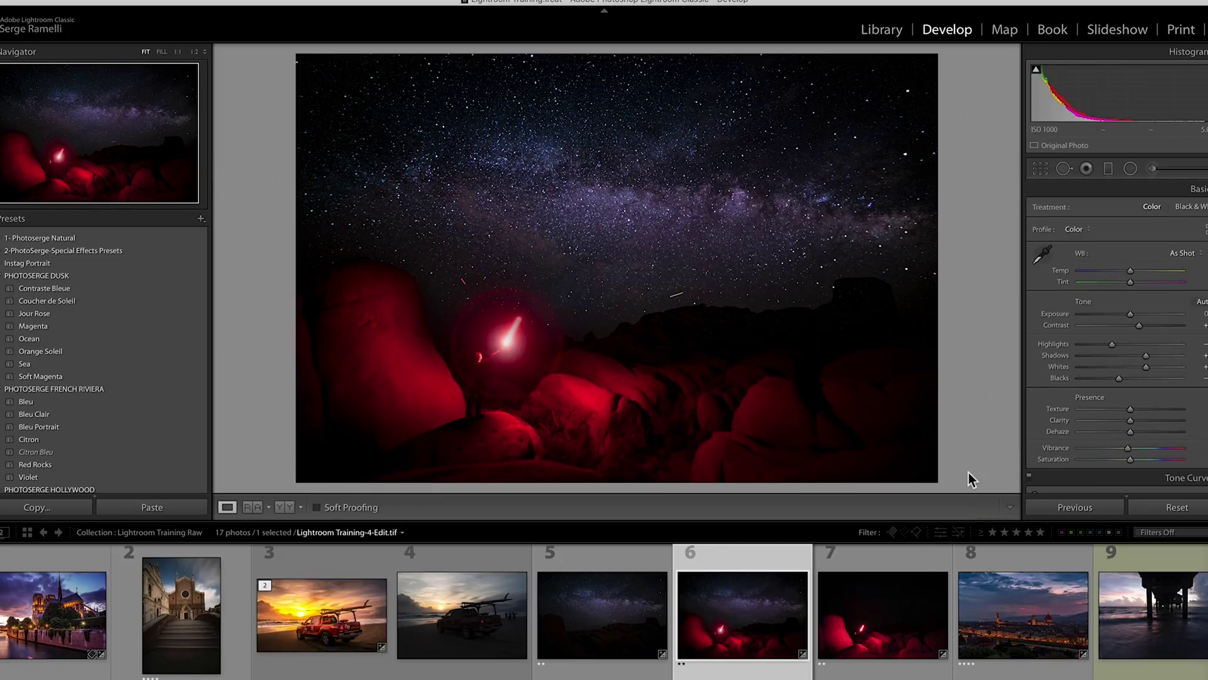
click(884, 560)
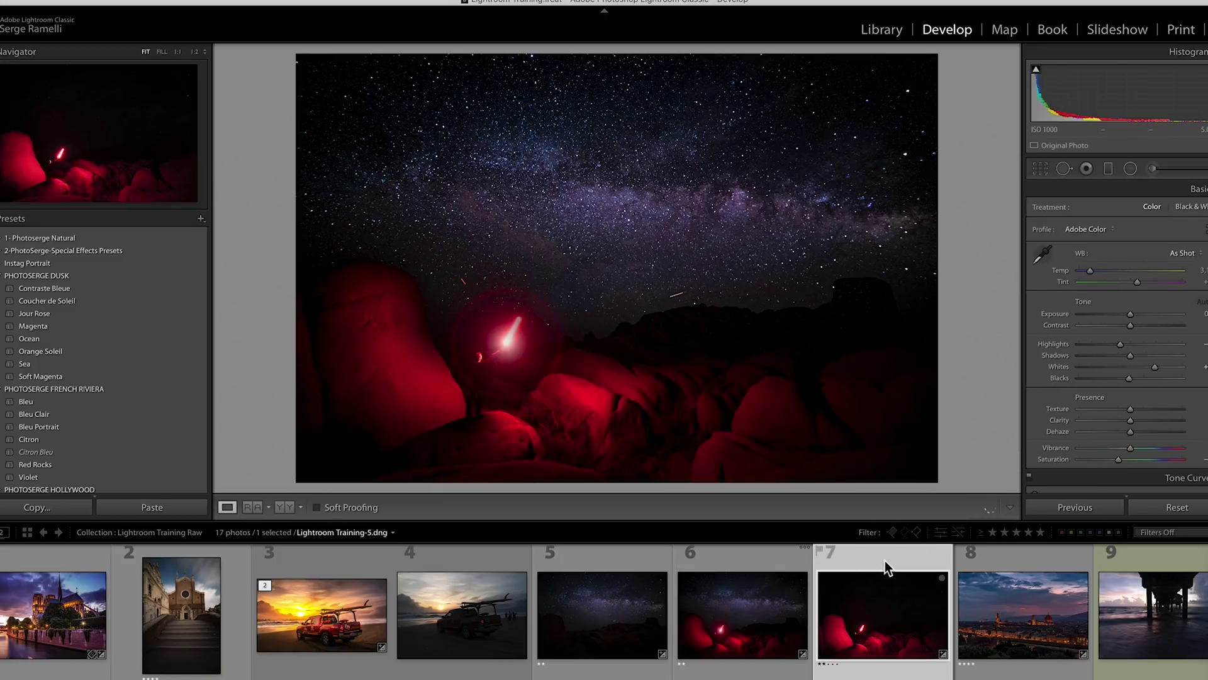
click(742, 554)
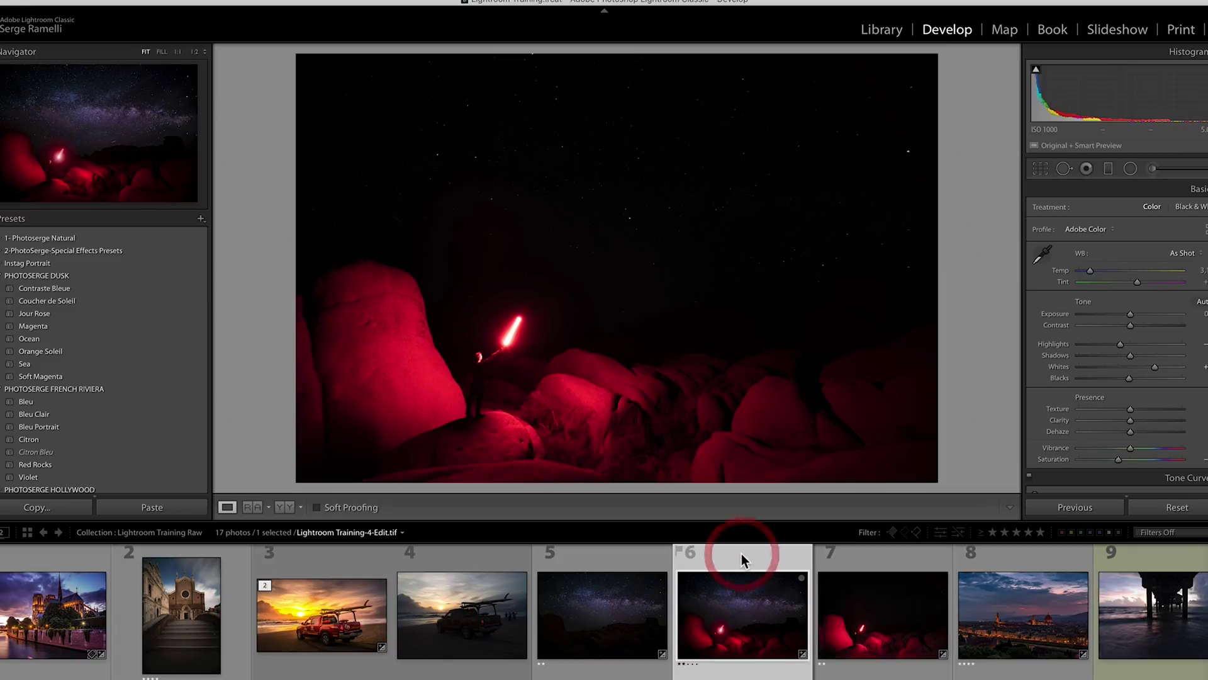